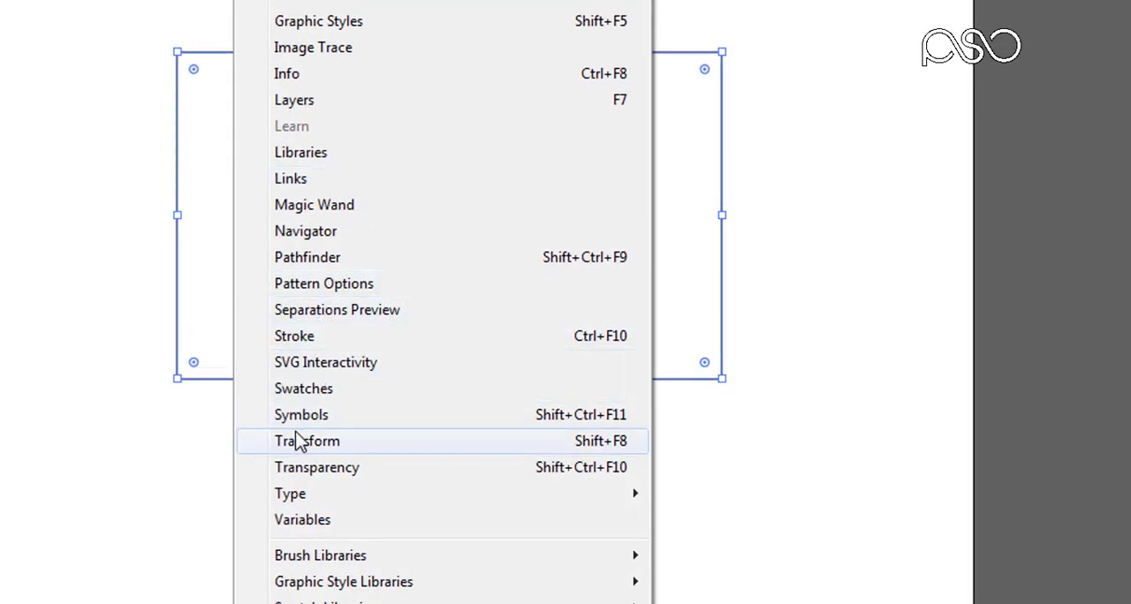
Step: Show the swatches and fill the rectangle with pure red (FF0000)
{"action": "left_click", "coordinate": [304, 390]}
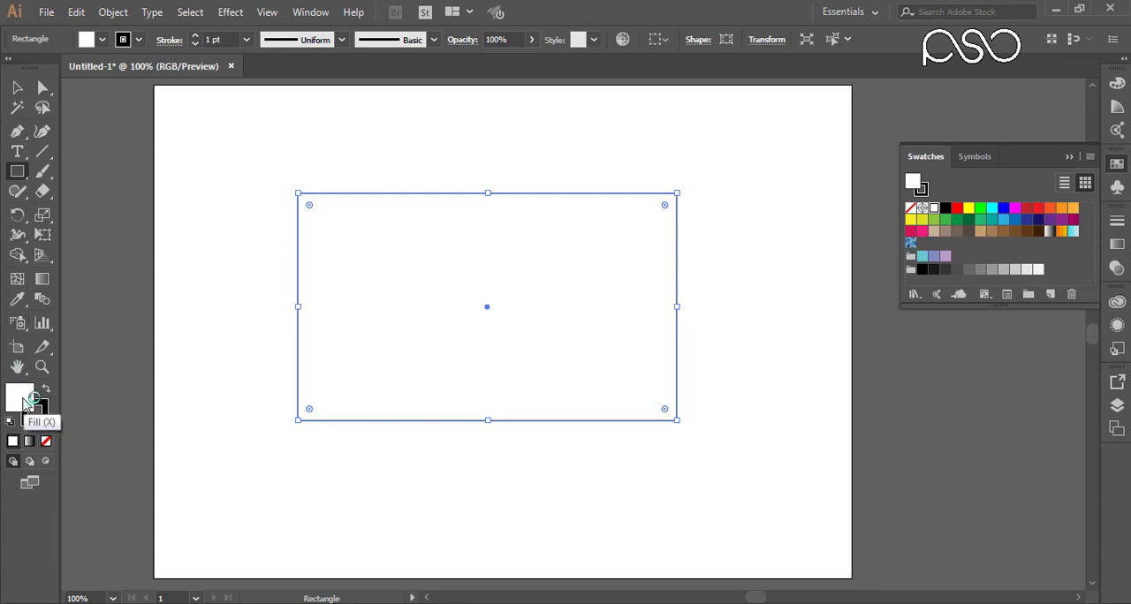
{"action": "left_click", "coordinate": [17, 87]}
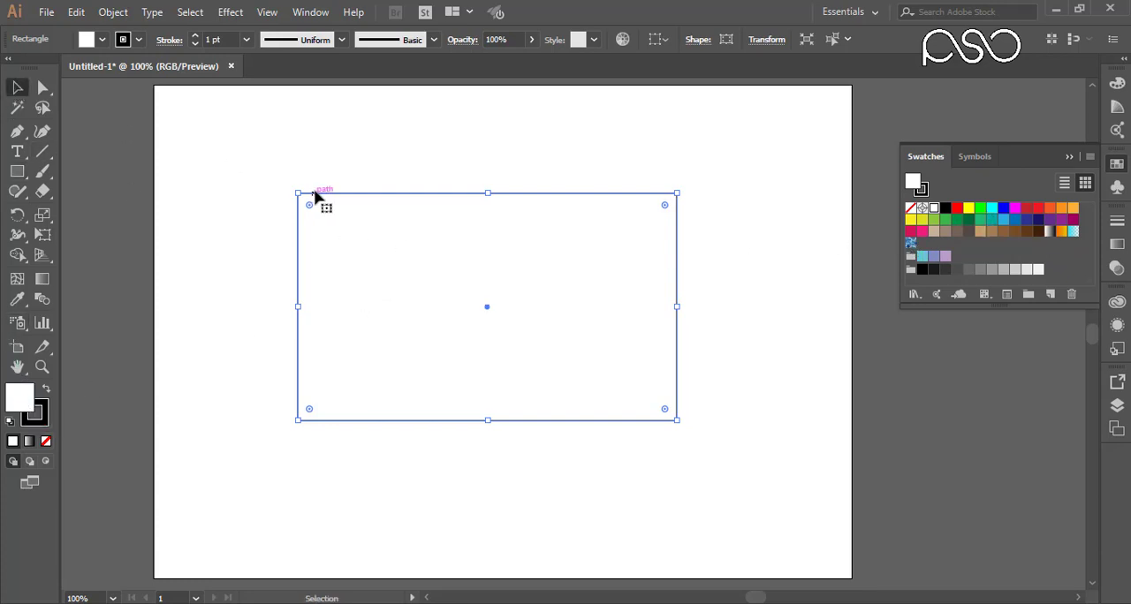
{"action": "left_click", "coordinate": [290, 159]}
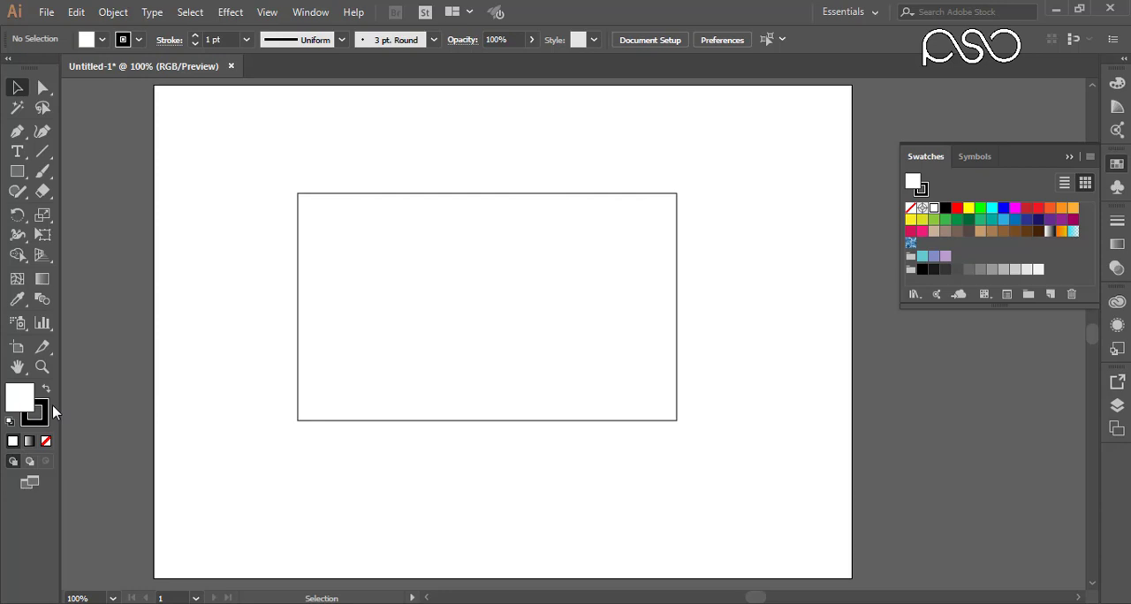
{"action": "left_click", "coordinate": [453, 298]}
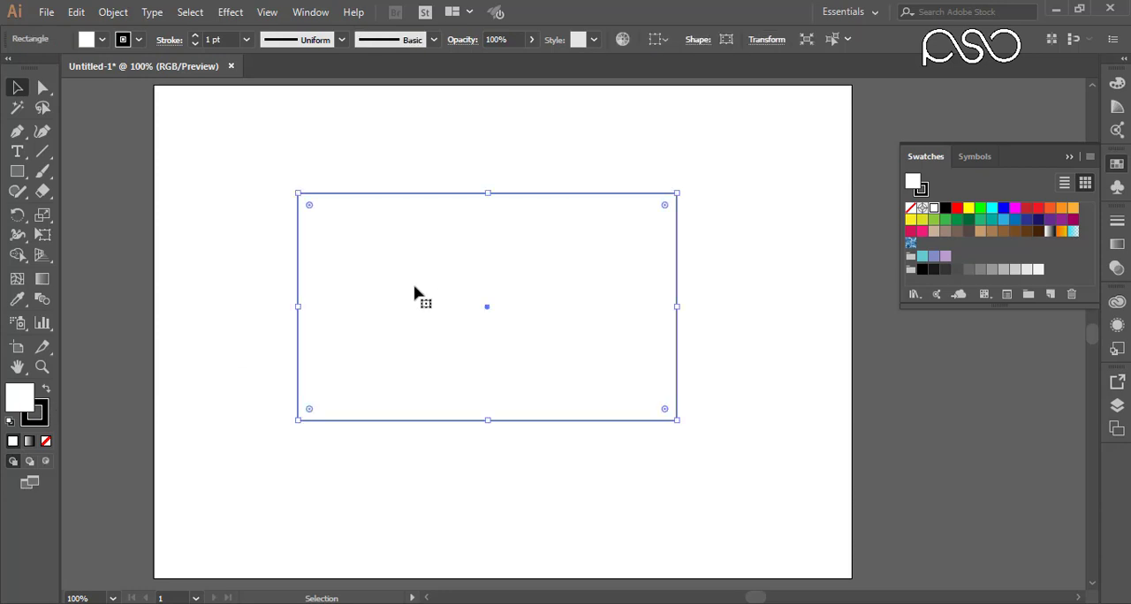
{"action": "double_click", "coordinate": [23, 400]}
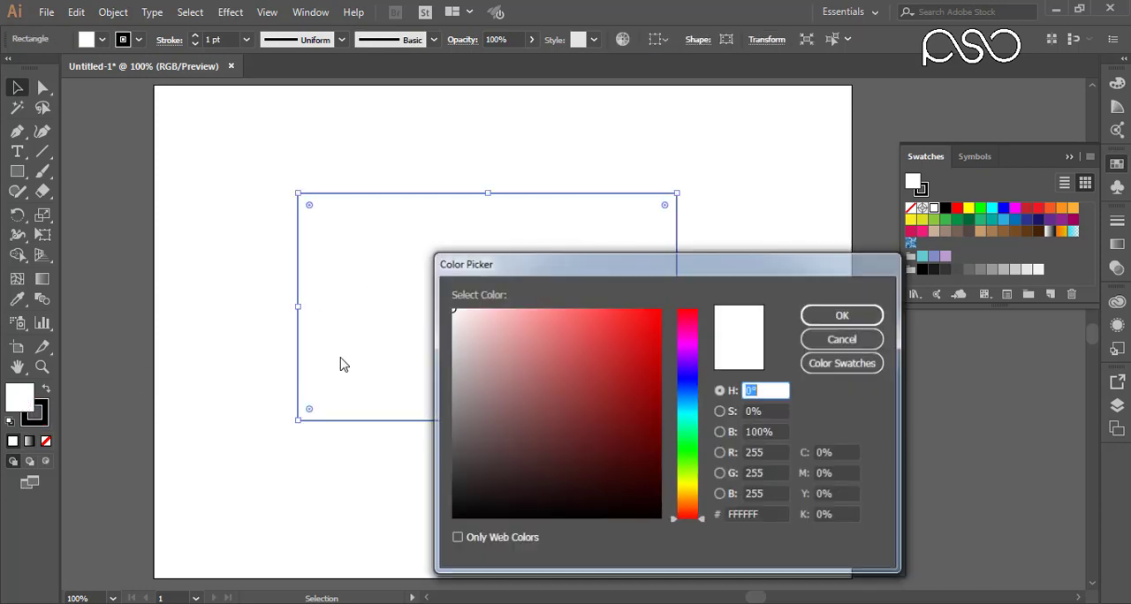
{"action": "left_click_drag", "start_coordinate": [606, 336], "coordinate": [662, 308]}
{"action": "left_click", "coordinate": [842, 315]}
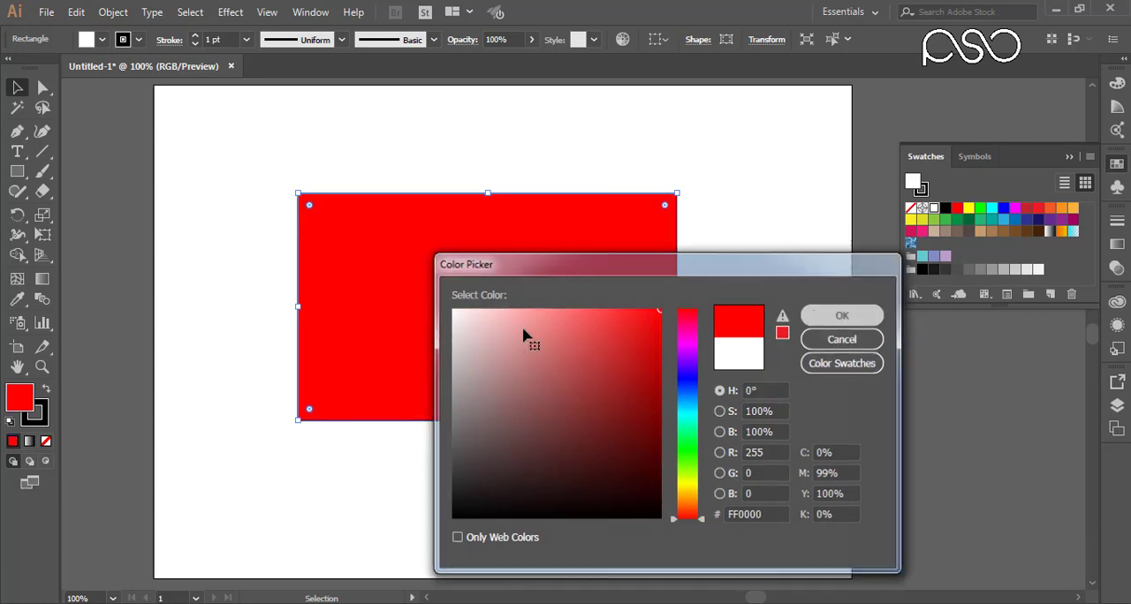
Step: Set the rectangle's stroke colour to dark blue (0000AF)
{"action": "left_click", "coordinate": [44, 423]}
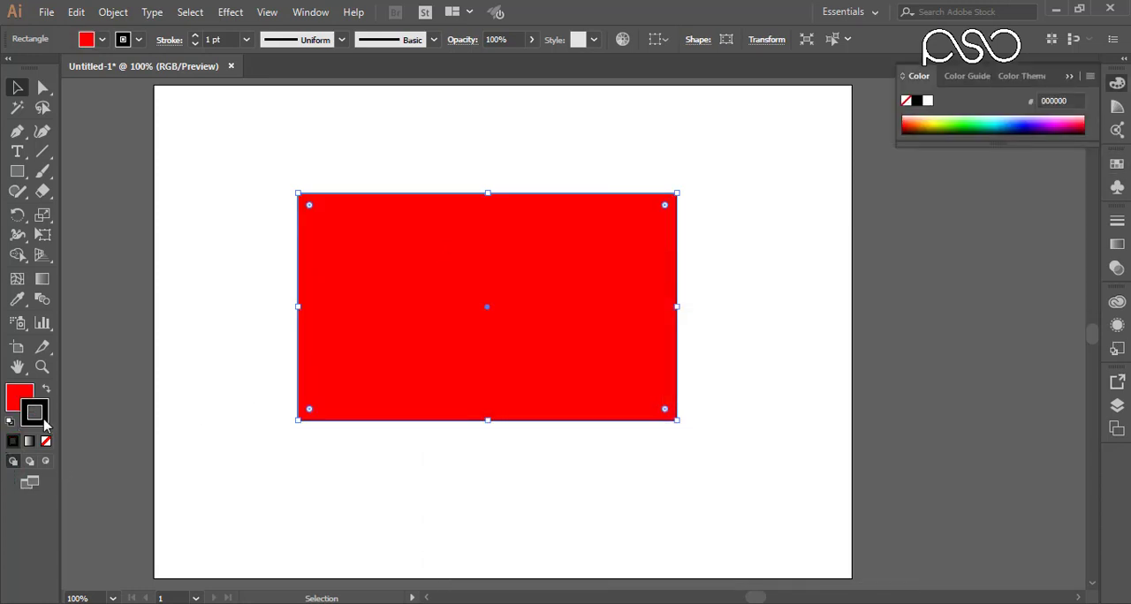
{"action": "double_click", "coordinate": [35, 415]}
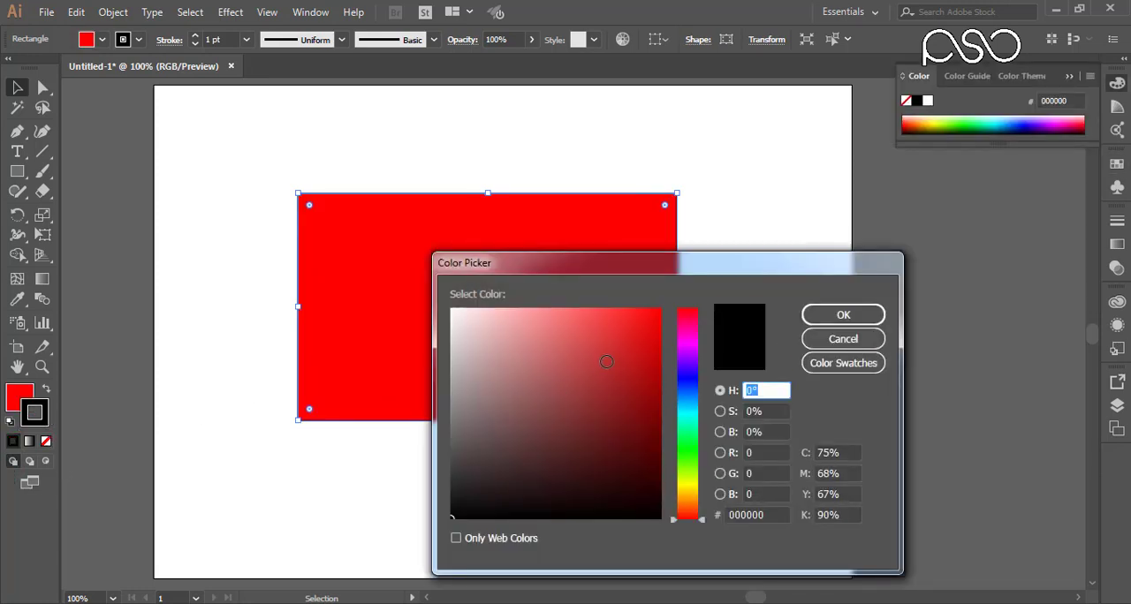
{"action": "mouse_move", "coordinate": [606, 361]}
{"action": "left_mouse_down"}
{"action": "mouse_move", "coordinate": [442, 298]}
{"action": "mouse_move", "coordinate": [680, 382]}
{"action": "left_mouse_up"}
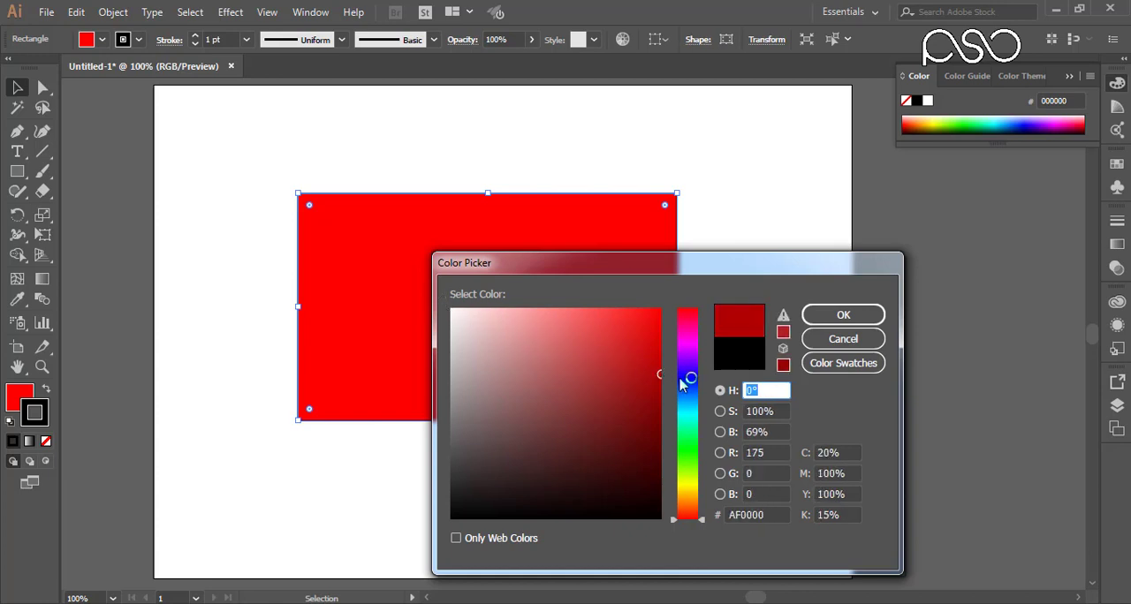
{"action": "left_click", "coordinate": [687, 379]}
{"action": "left_click", "coordinate": [843, 314]}
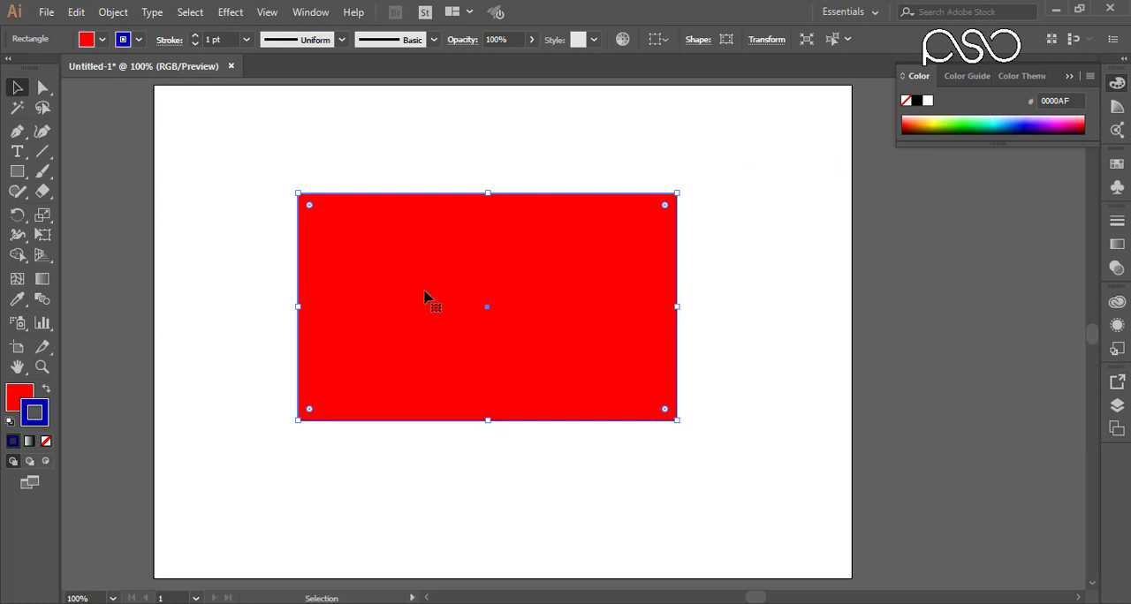
Step: Change the rectangle's fill to bright yellow (F1FF2A) from the colour spectrum and view its colour guide
{"action": "left_click", "coordinate": [17, 397]}
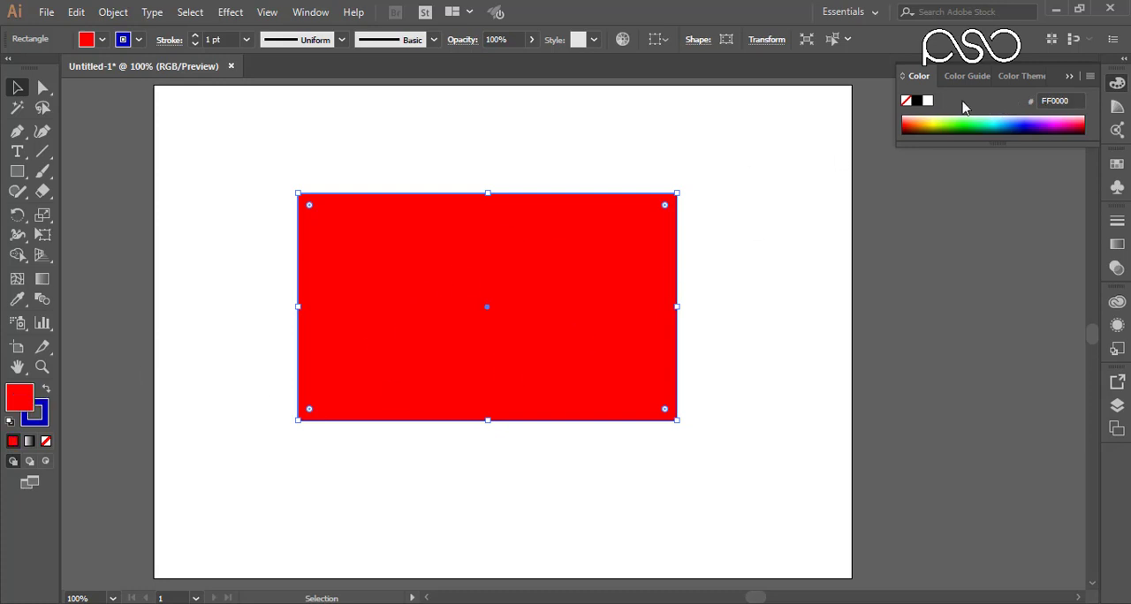
{"action": "left_click", "coordinate": [941, 120]}
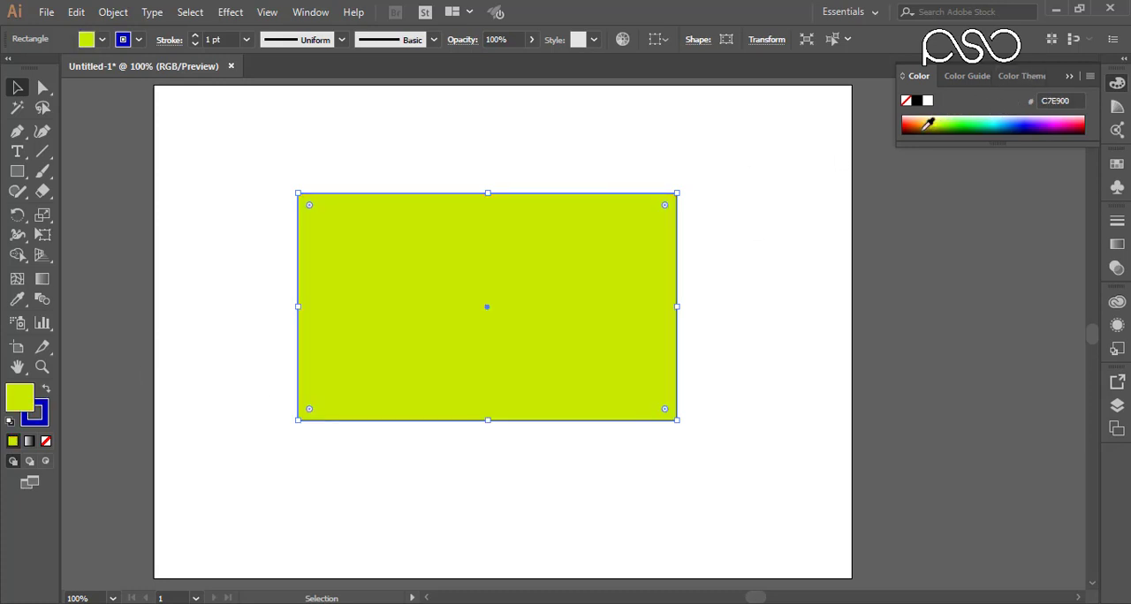
{"action": "left_click", "coordinate": [935, 118]}
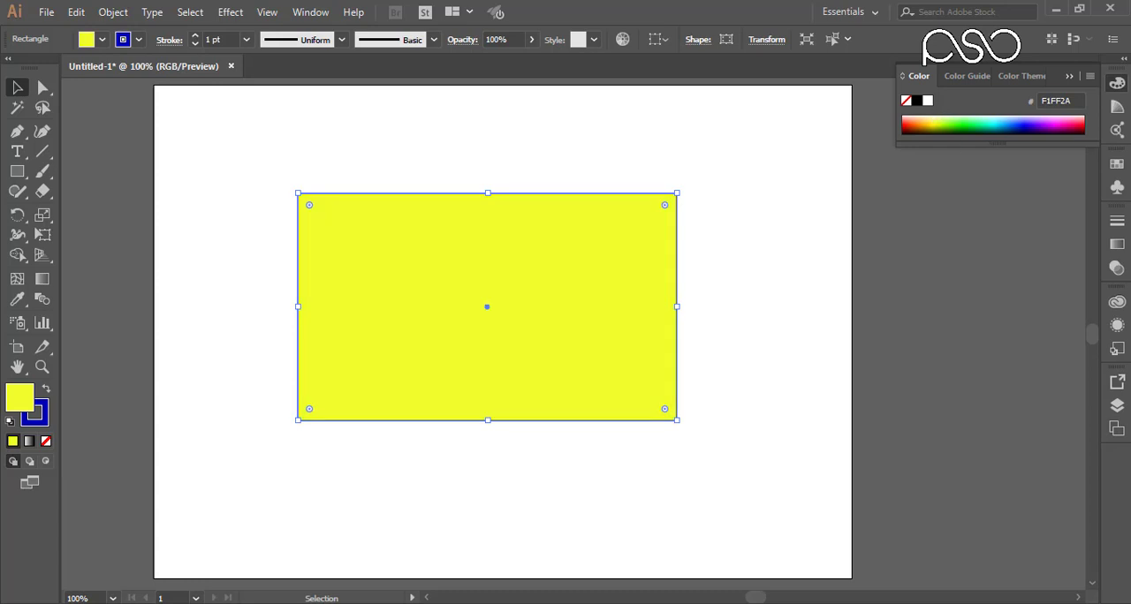
{"action": "left_click", "coordinate": [1117, 108]}
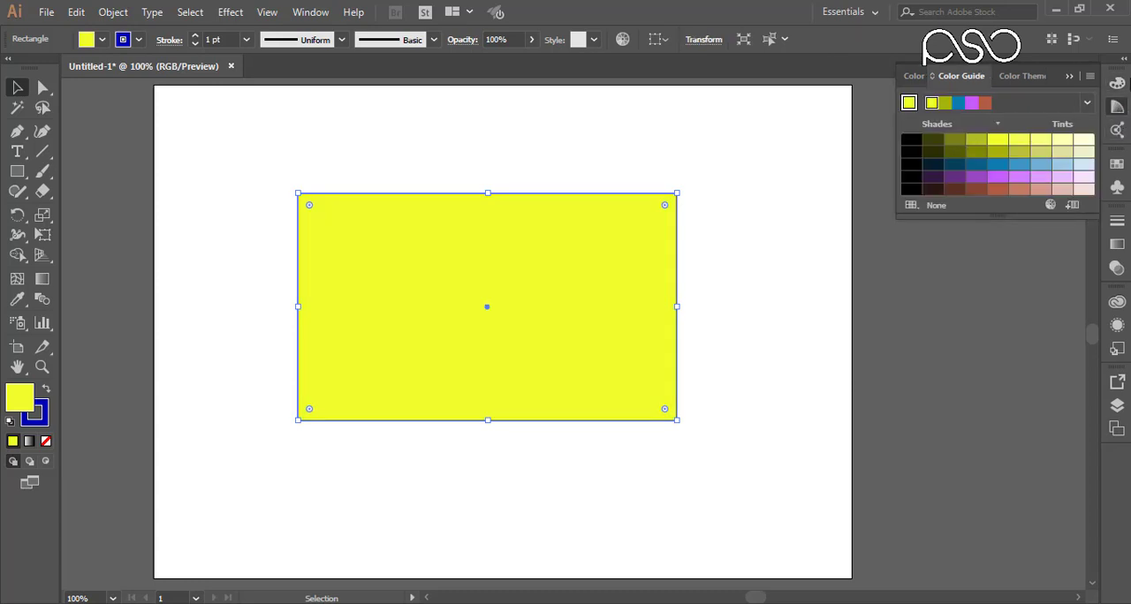
{"action": "left_click", "coordinate": [1116, 108]}
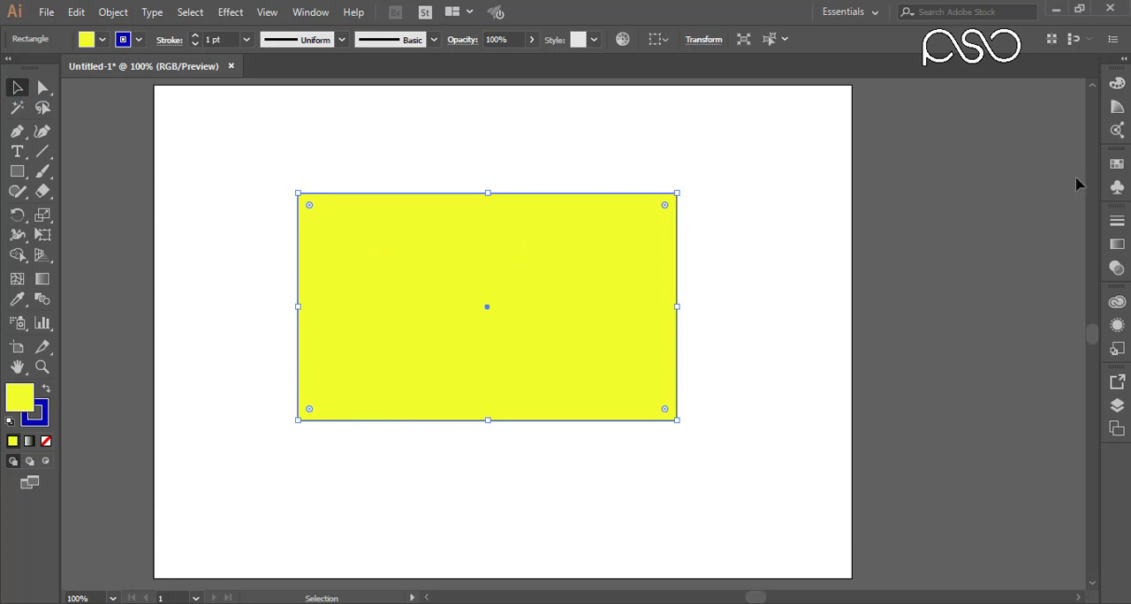
Step: Fill the rectangle with the pure blue swatch, followed by the dark red swatch
{"action": "left_click", "coordinate": [1116, 166]}
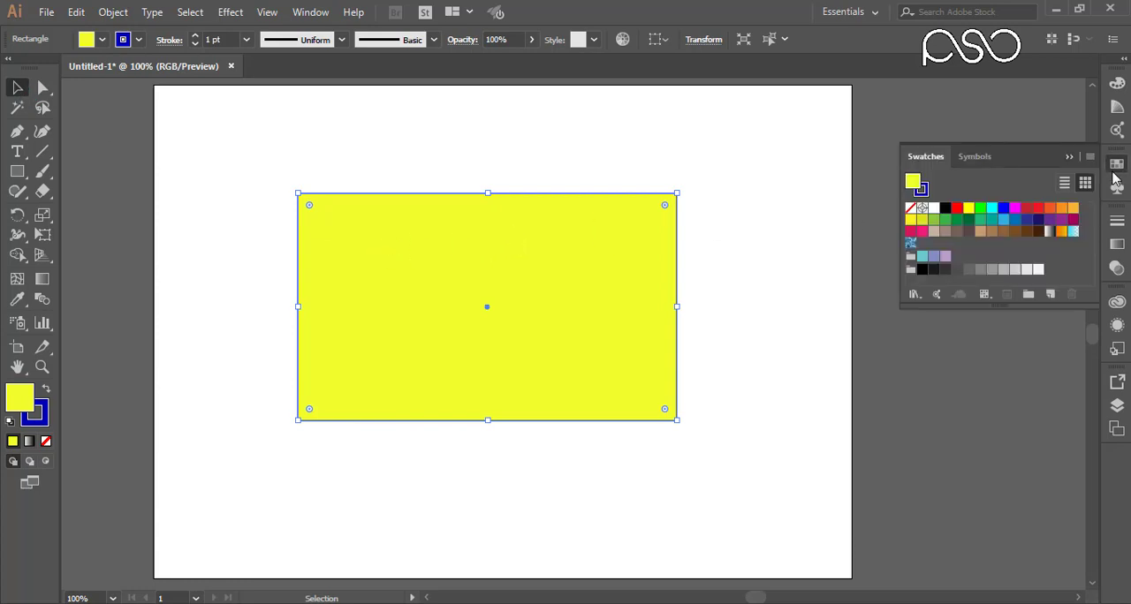
{"action": "left_click", "coordinate": [1002, 209]}
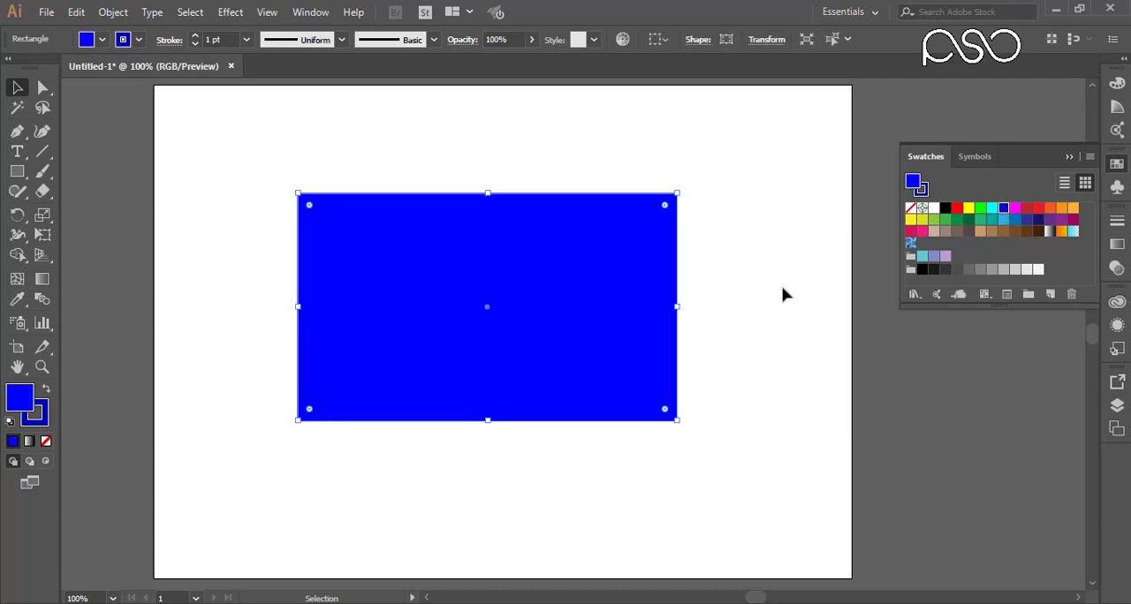
{"action": "left_click", "coordinate": [1028, 210]}
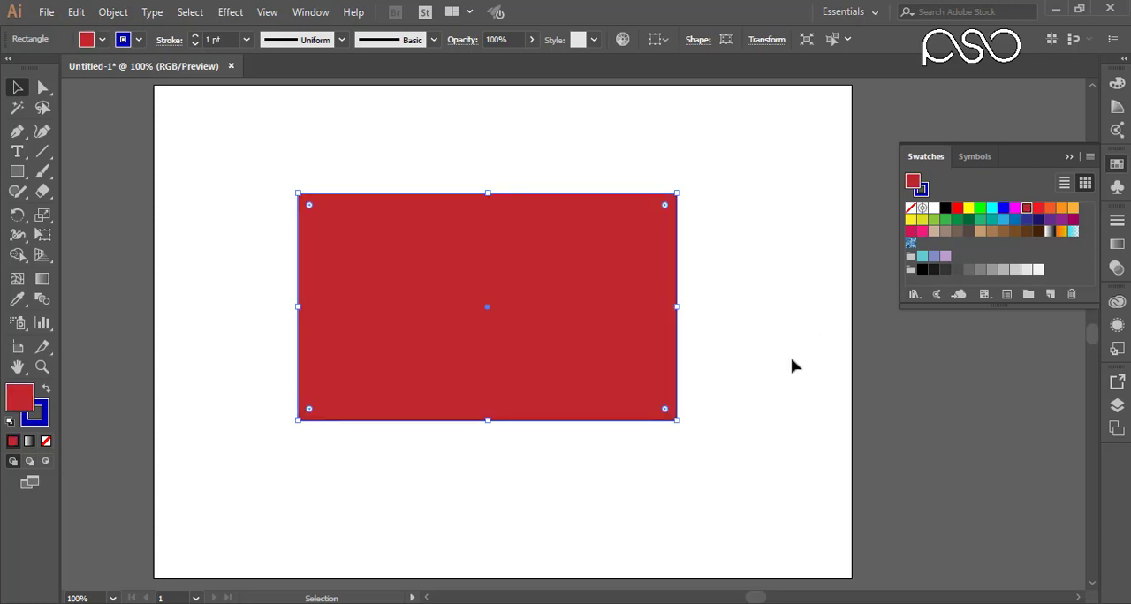
Step: Try a linear white-to-black gradient fill on the rectangle and undo back to the blue fill
{"action": "left_click", "coordinate": [44, 280]}
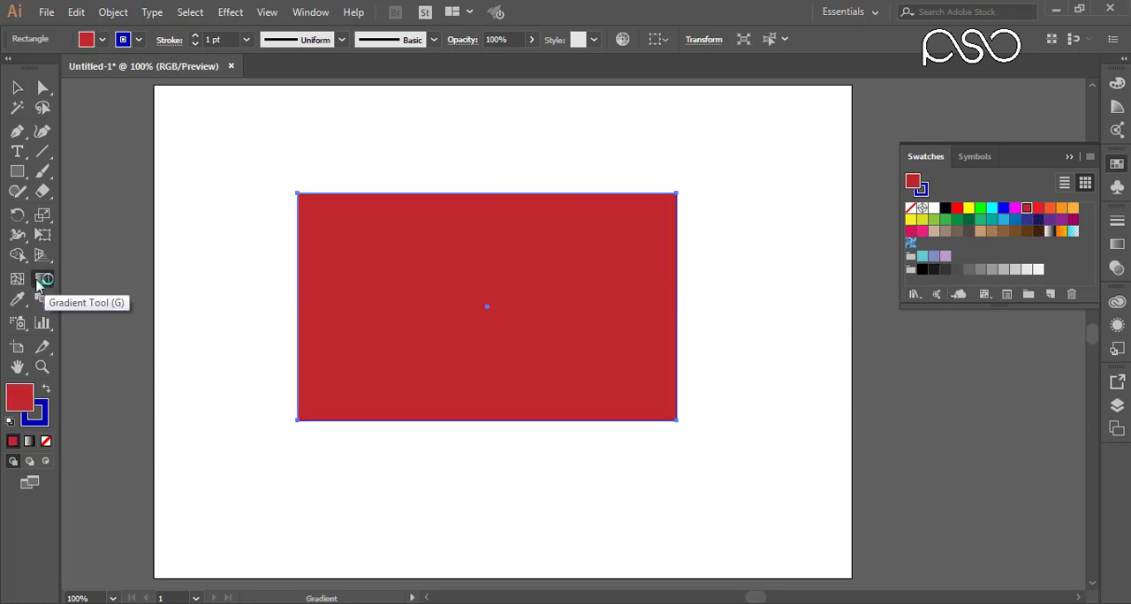
{"action": "left_click", "coordinate": [28, 443]}
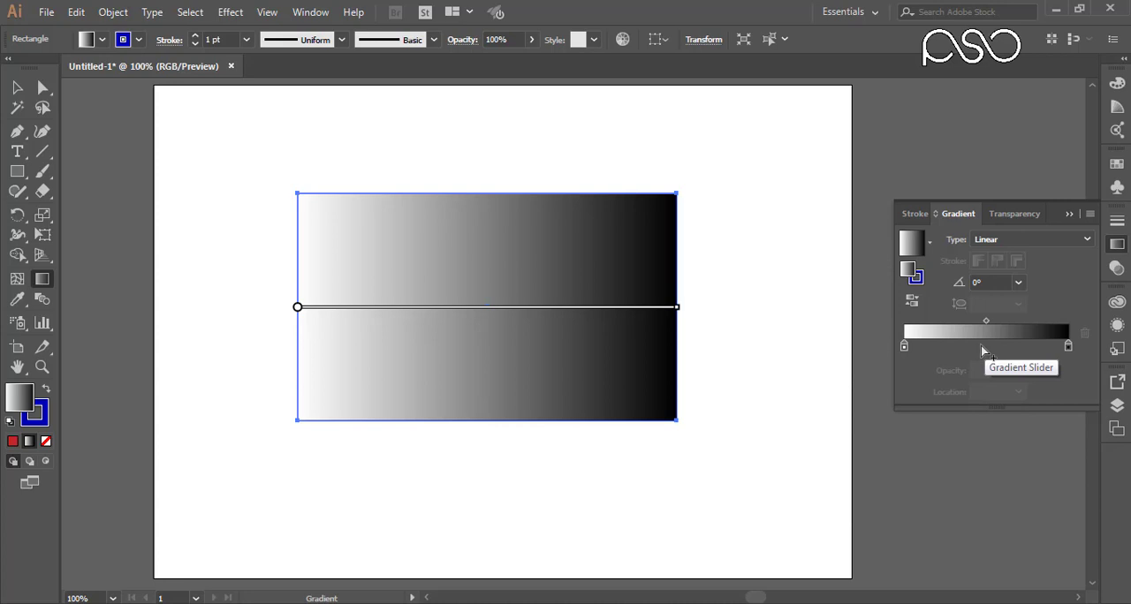
{"action": "left_click", "coordinate": [1118, 247]}
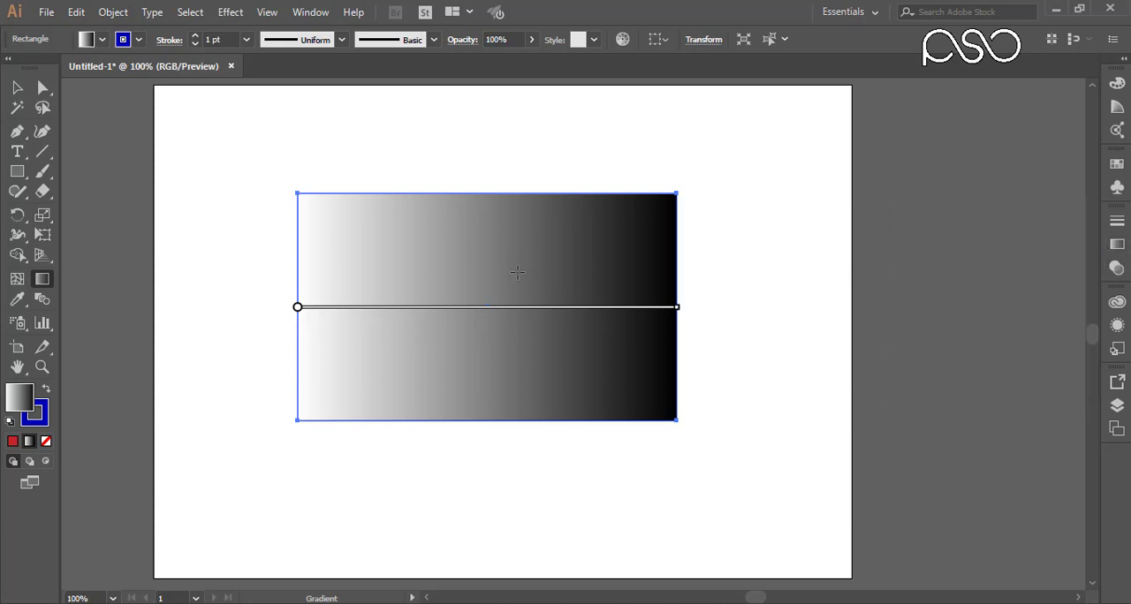
{"action": "key", "text": "ctrl+z"}
{"action": "key", "text": "ctrl+z"}
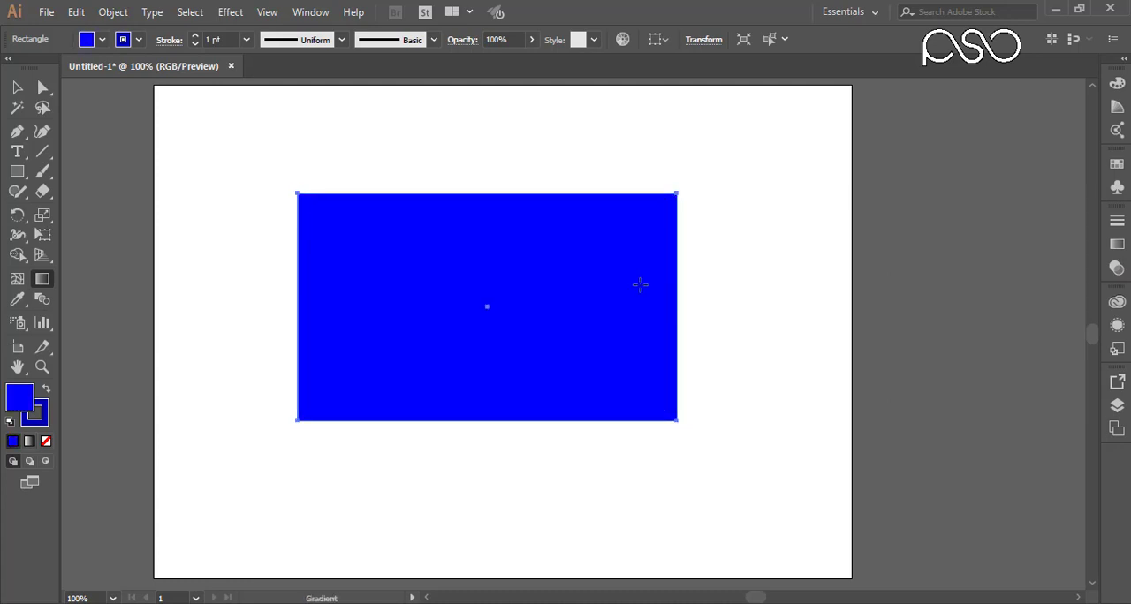
Step: Try the brown and orange-yellow gradient swatches on the rectangle, and fill it with the blue swirl pattern swatch
{"action": "left_click", "coordinate": [1116, 164]}
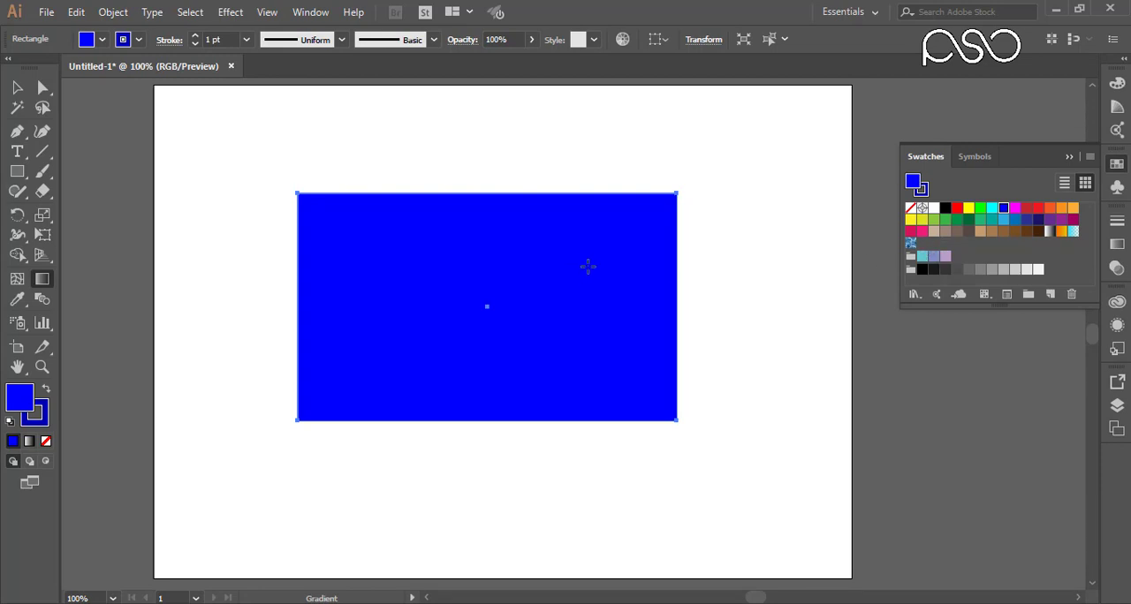
{"action": "left_click", "coordinate": [991, 231]}
{"action": "left_click", "coordinate": [1061, 231]}
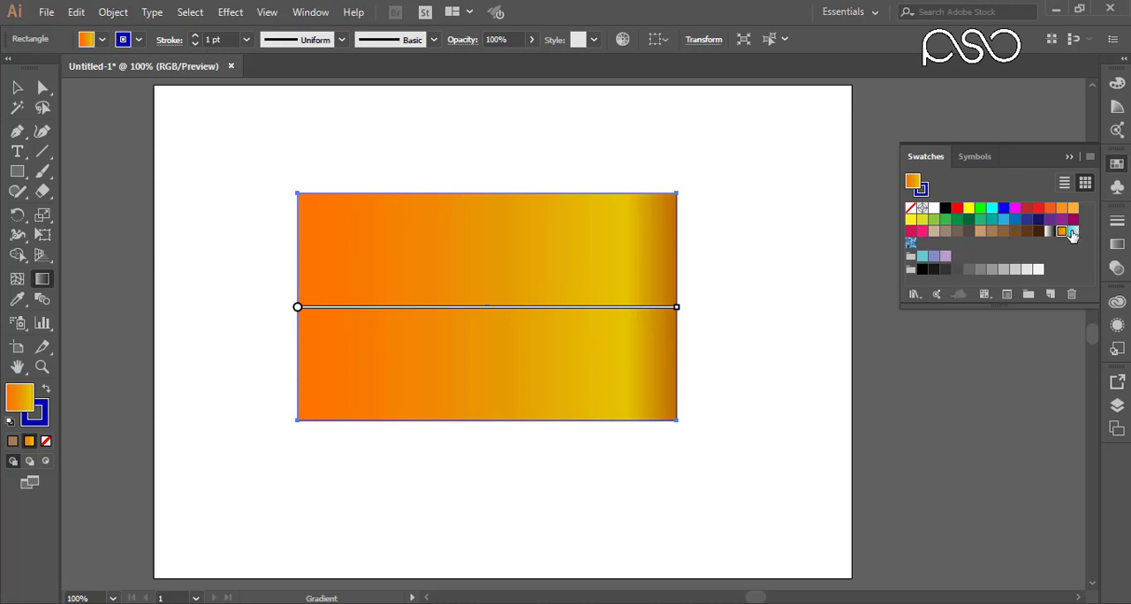
{"action": "left_click", "coordinate": [910, 244]}
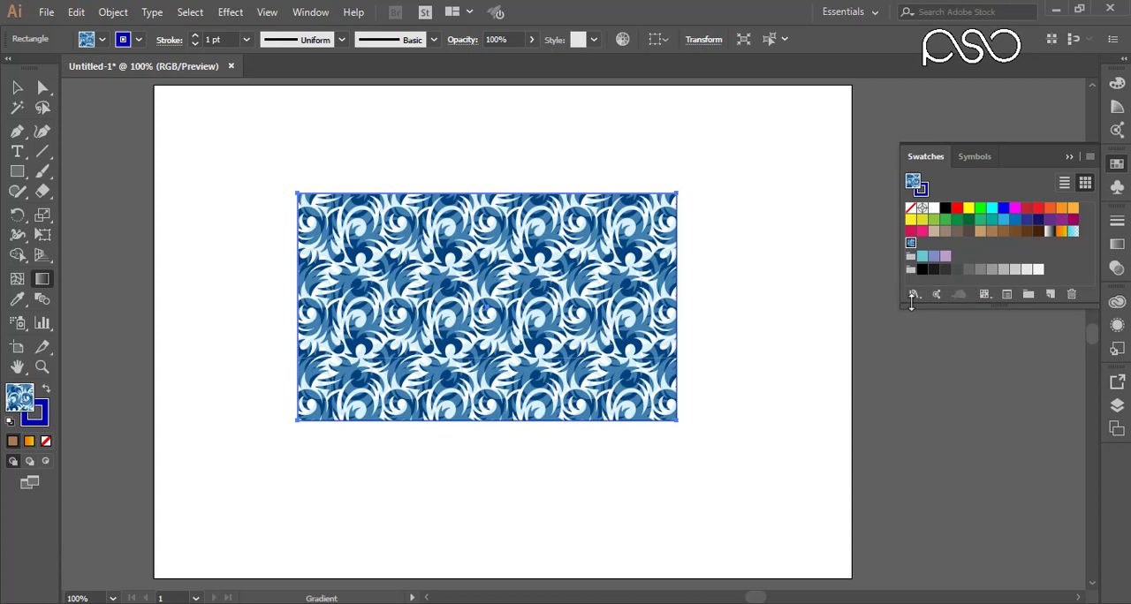
Step: Delete the pattern-filled rectangle from the artboard
{"action": "key", "text": "v"}
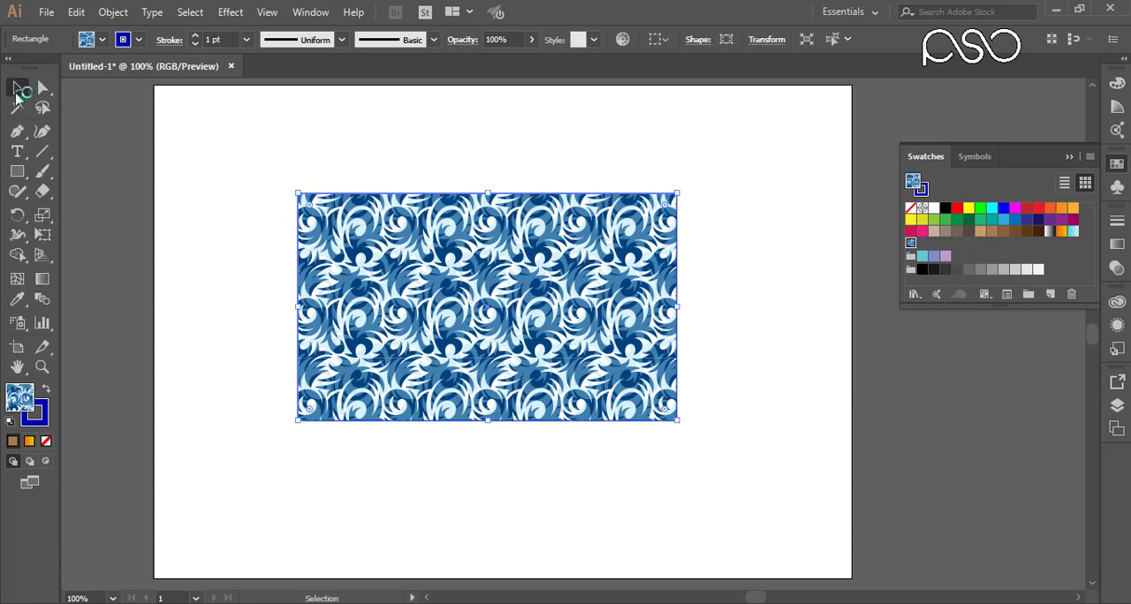
{"action": "mouse_move", "coordinate": [458, 256]}
{"action": "left_mouse_down"}
{"action": "mouse_move", "coordinate": [481, 283]}
{"action": "mouse_move", "coordinate": [456, 252]}
{"action": "left_mouse_up"}
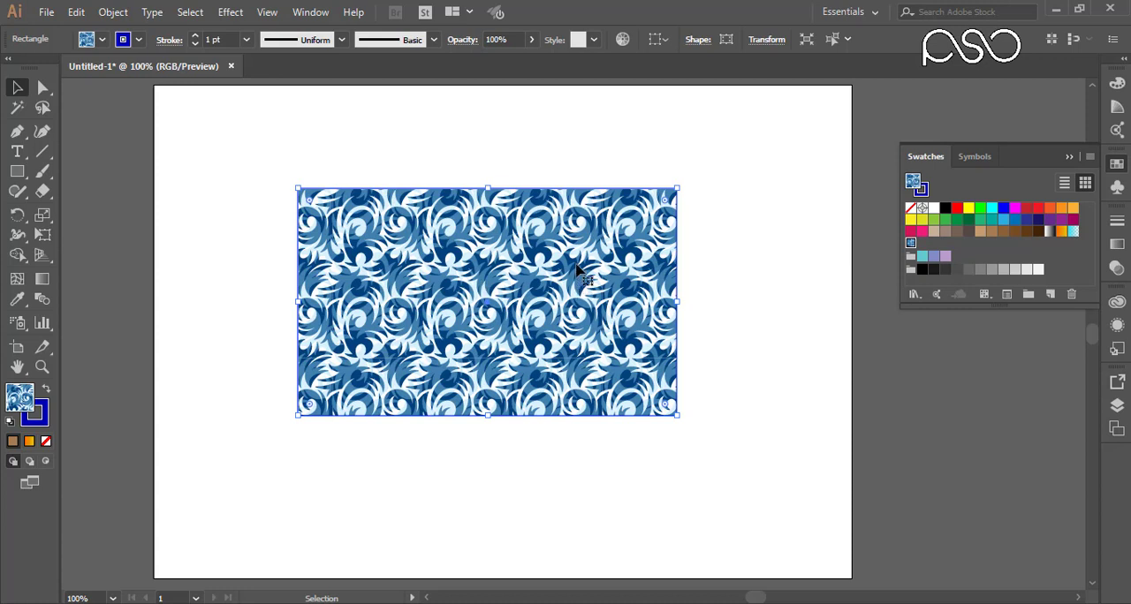
{"action": "left_click", "coordinate": [100, 111]}
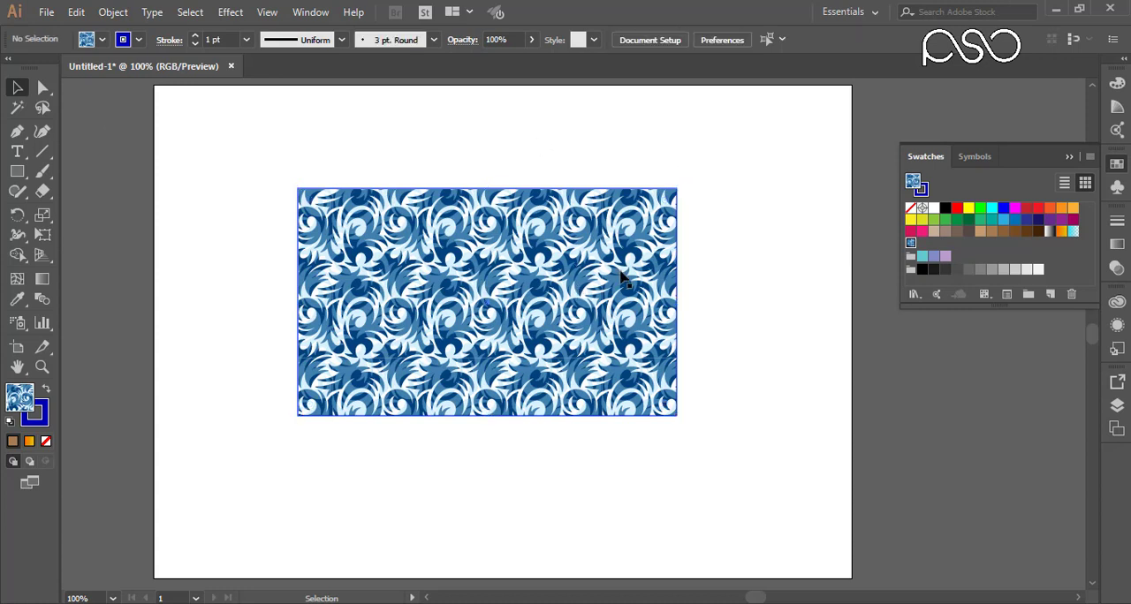
{"action": "left_click_drag", "start_coordinate": [586, 286], "coordinate": [664, 325]}
{"action": "key", "text": "Delete"}
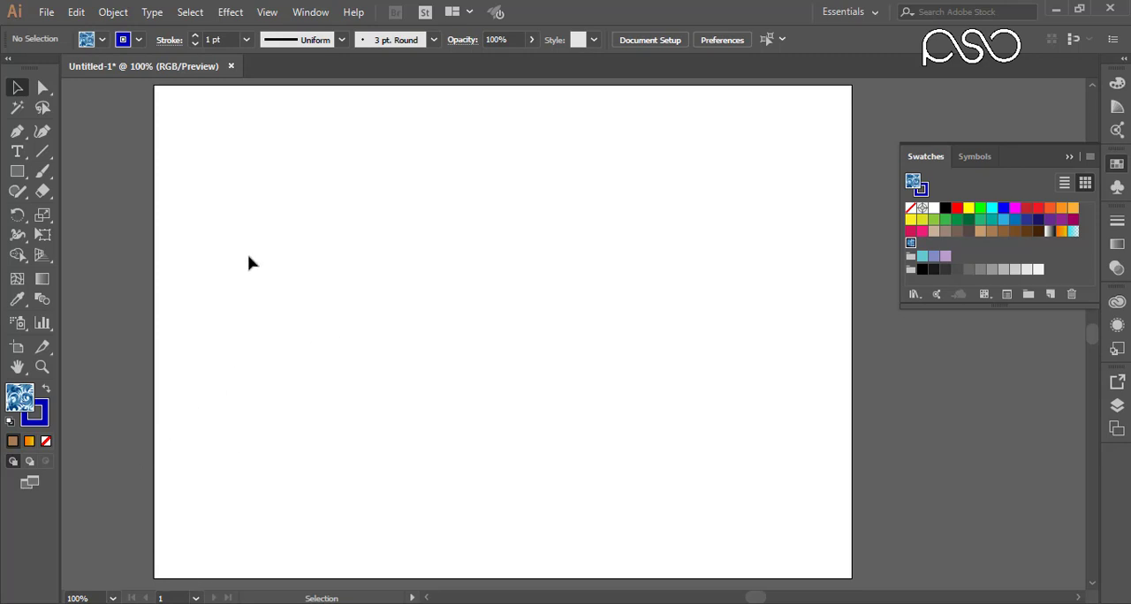
Step: Place the image 007 (10) from the Images folder on drive E: as a link, about 528 by 330 pt, on the artboard
{"action": "key", "text": "alt+f"}
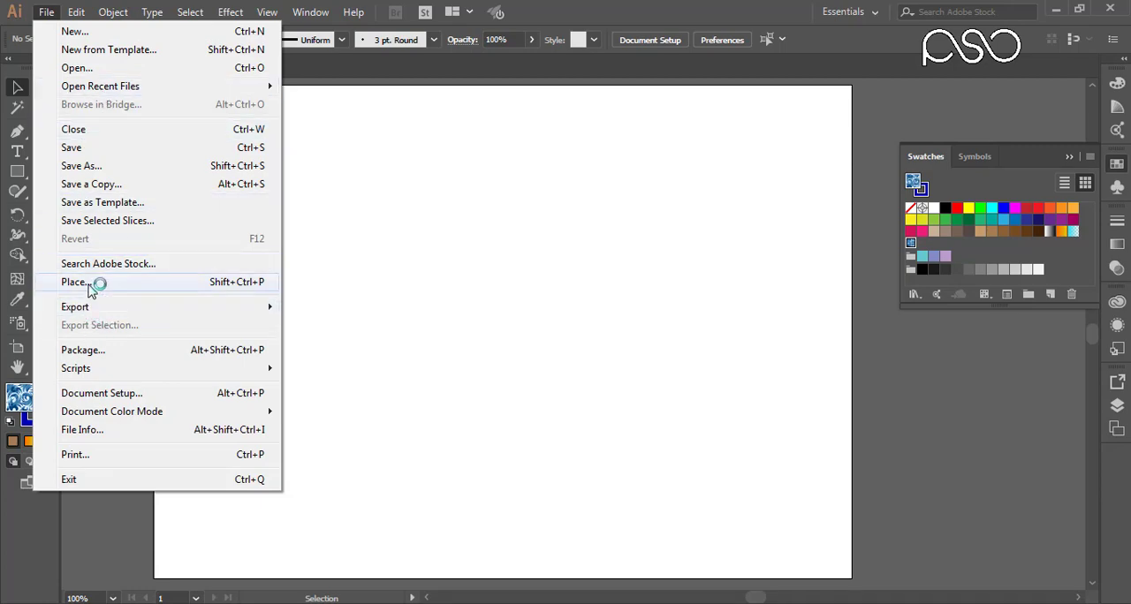
{"action": "left_click", "coordinate": [93, 282]}
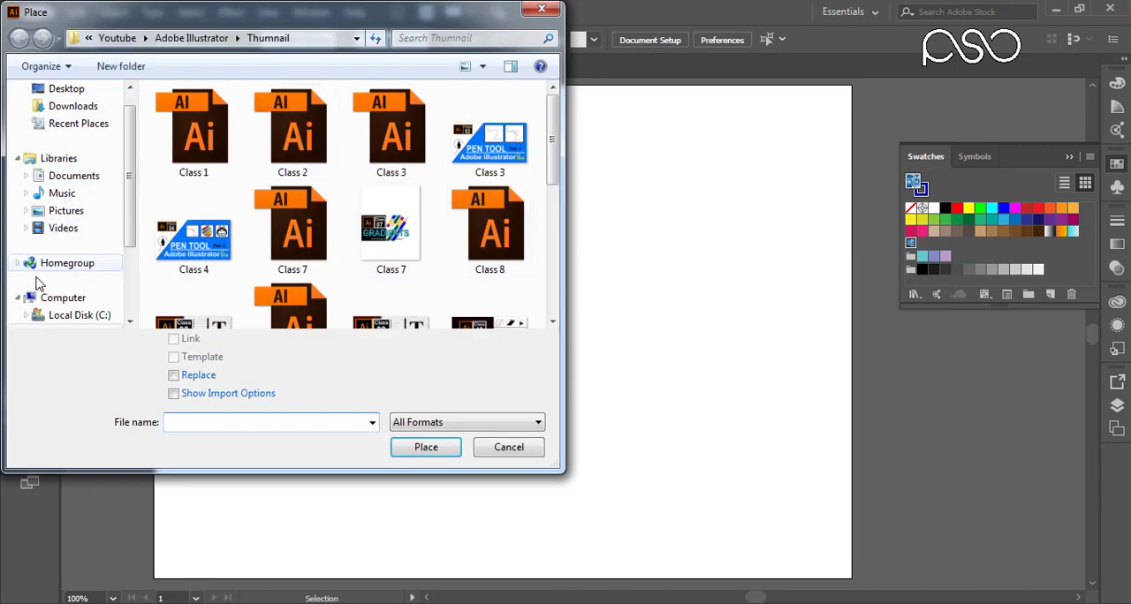
{"action": "left_click", "coordinate": [58, 314]}
{"action": "left_click_drag", "start_coordinate": [128, 244], "coordinate": [129, 283]}
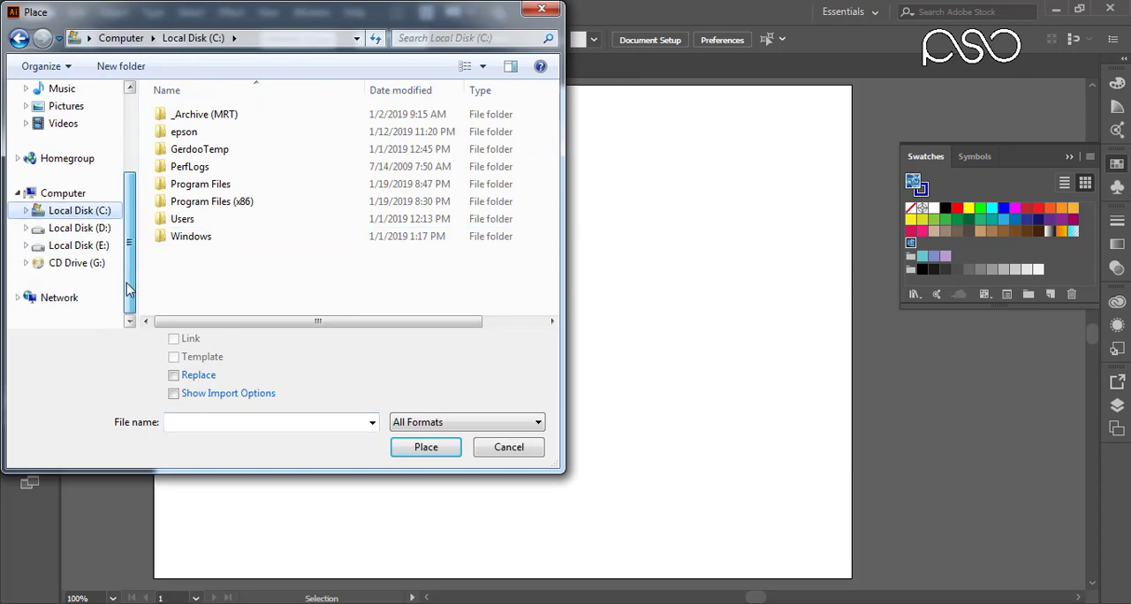
{"action": "left_click", "coordinate": [88, 244]}
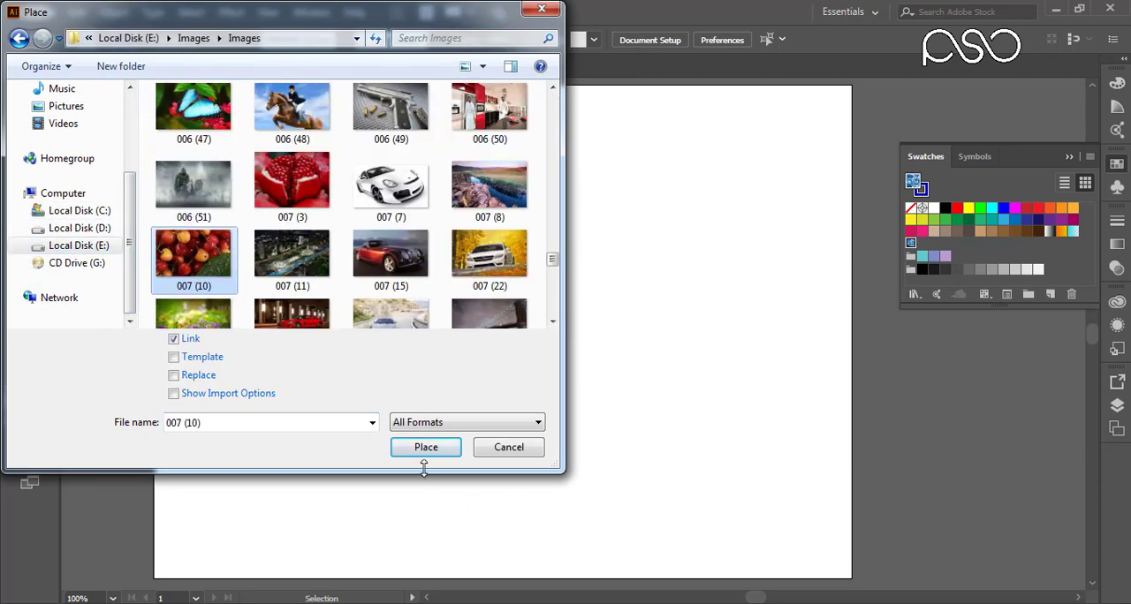
{"action": "left_click", "coordinate": [434, 453]}
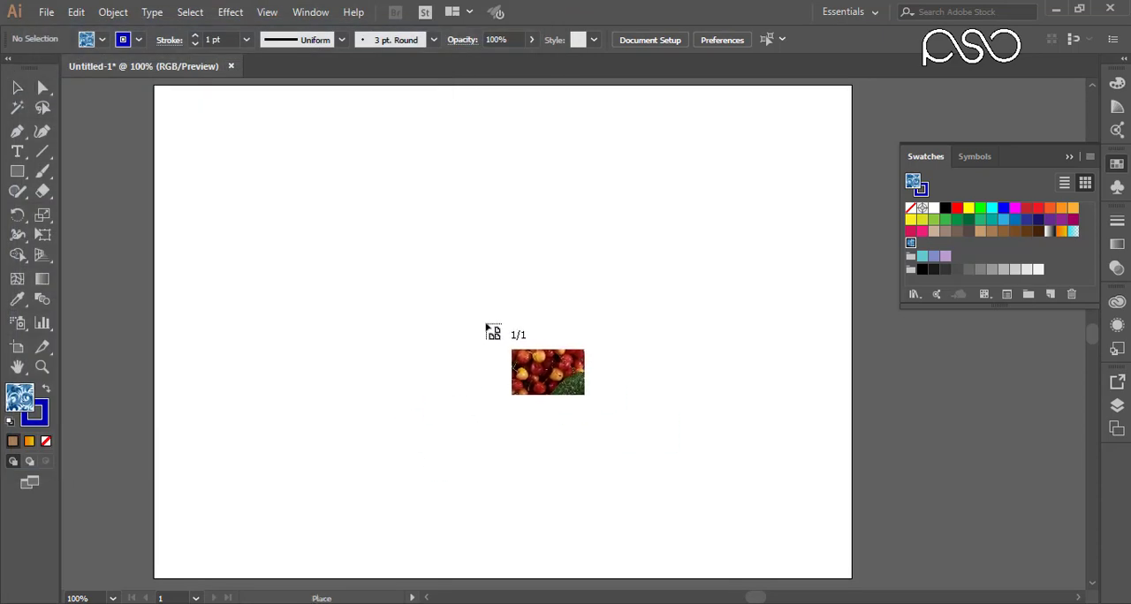
{"action": "left_click_drag", "start_coordinate": [331, 206], "coordinate": [770, 479]}
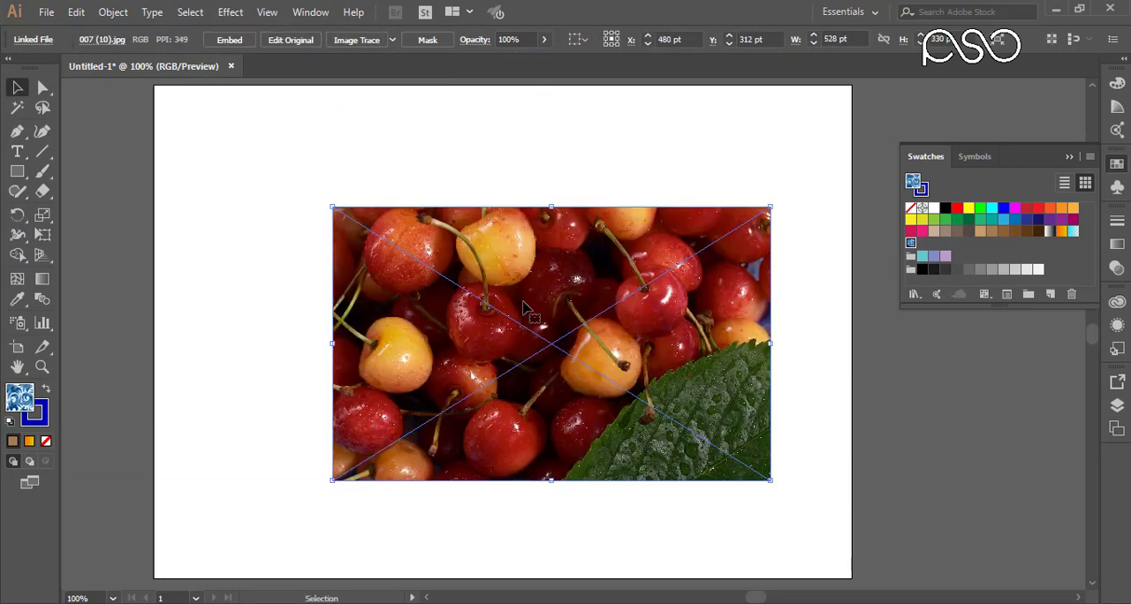
Step: Move the cherry photo up and right to about X 524 pt, Y 289 pt, and embed it in the document
{"action": "left_click_drag", "start_coordinate": [569, 298], "coordinate": [607, 263]}
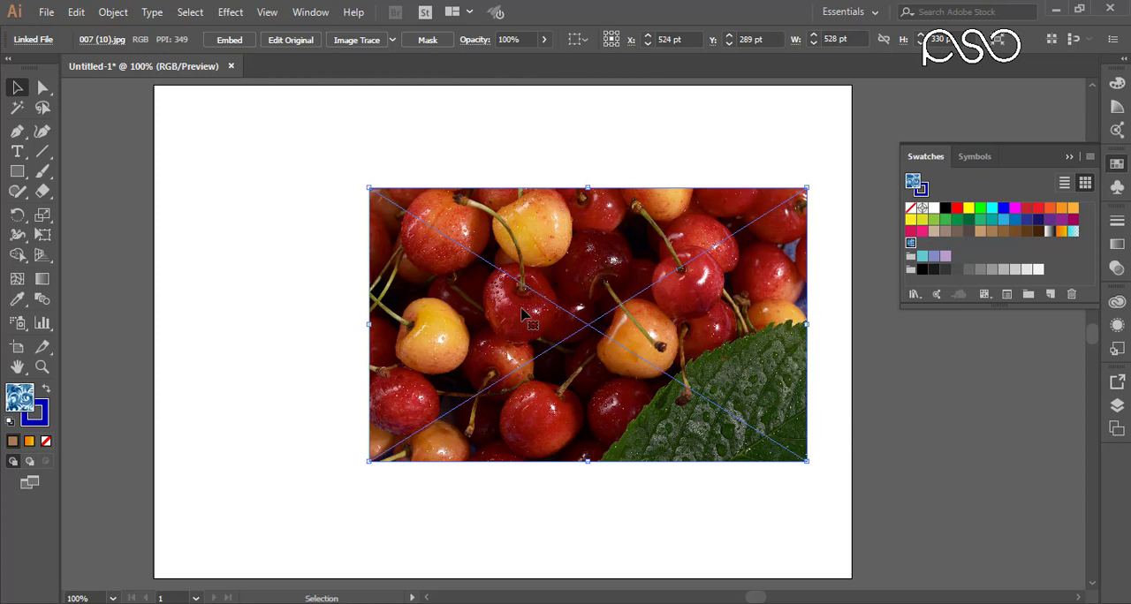
{"action": "left_click", "coordinate": [228, 40]}
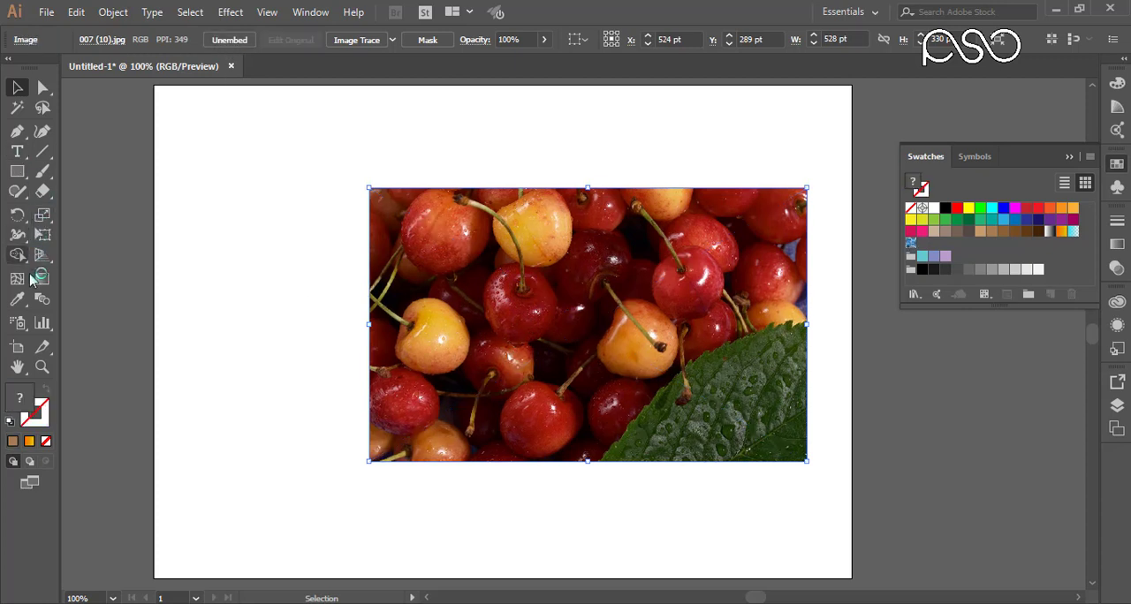
Step: Sample a dark red fill colour from the cherry in the photo's upper-left corner with the Eyedropper
{"action": "left_click", "coordinate": [17, 299]}
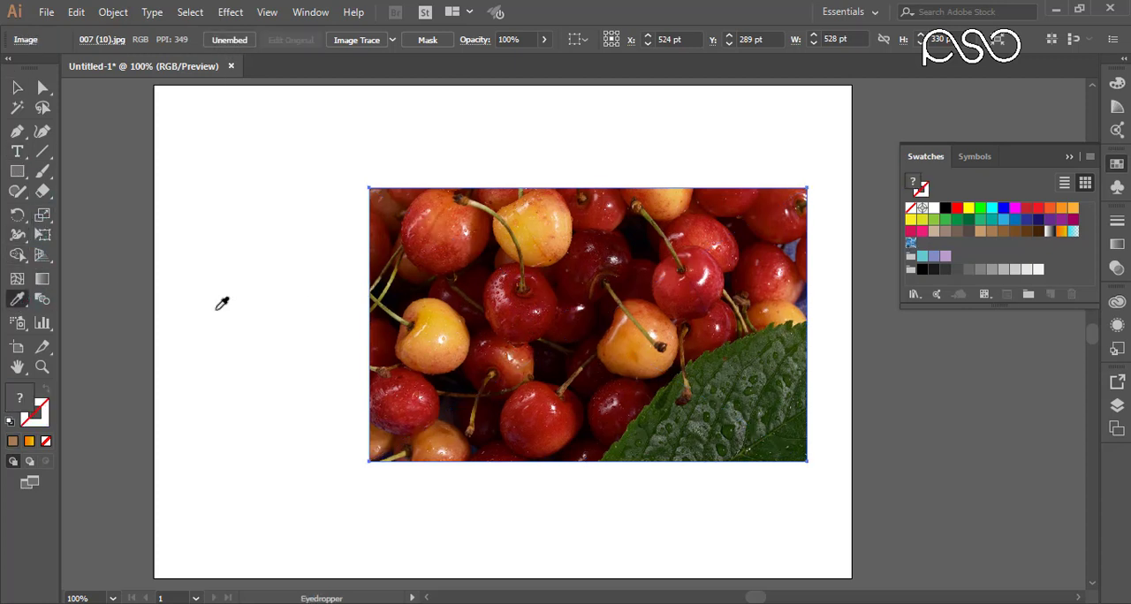
{"action": "left_click", "coordinate": [433, 228]}
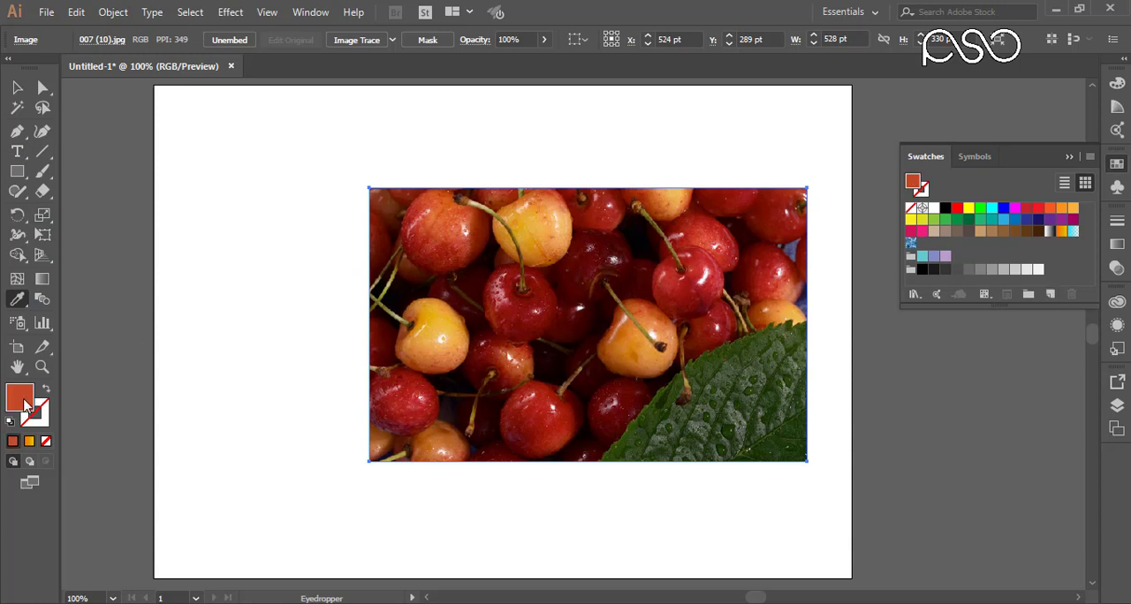
{"action": "left_click", "coordinate": [432, 246]}
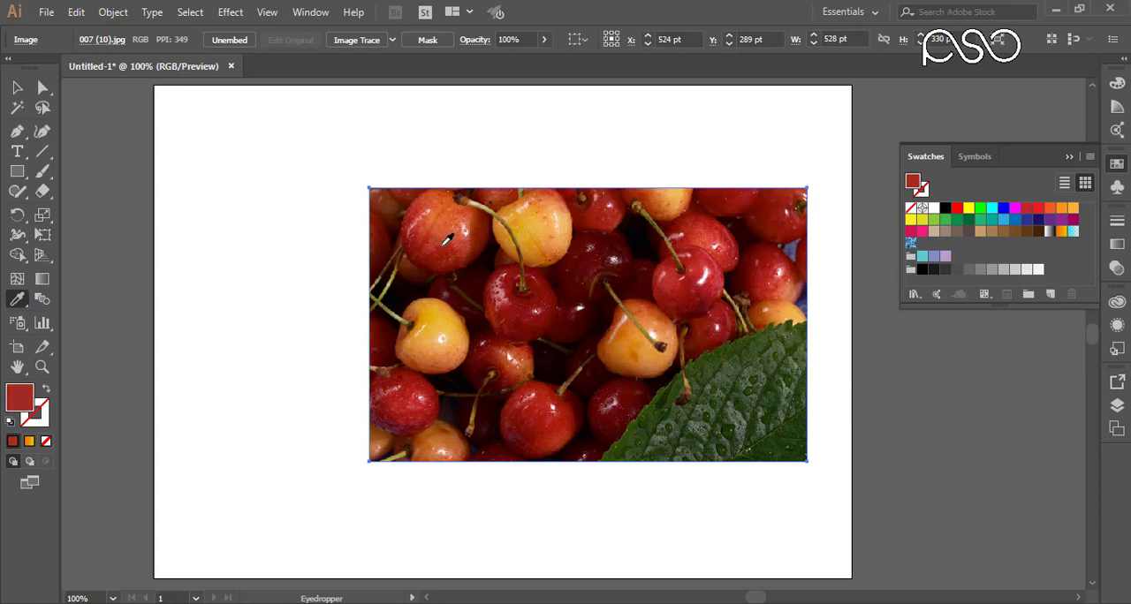
{"action": "left_click", "coordinate": [448, 240]}
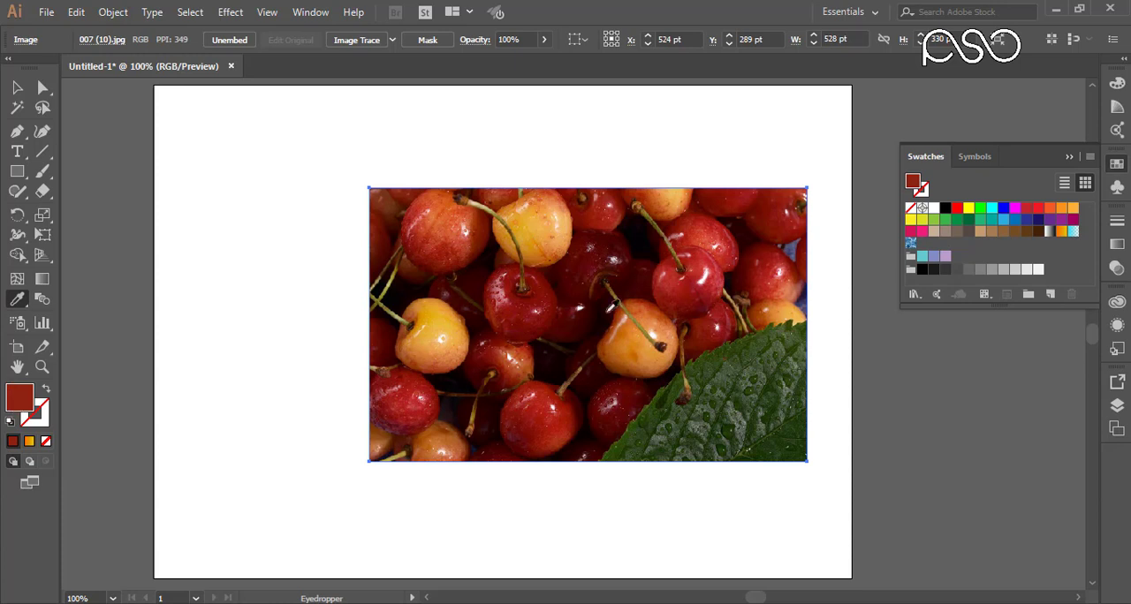
Step: Create a colour group named My Colors from the selected artwork and enlarge the swatch list to show the group
{"action": "left_click", "coordinate": [1027, 297]}
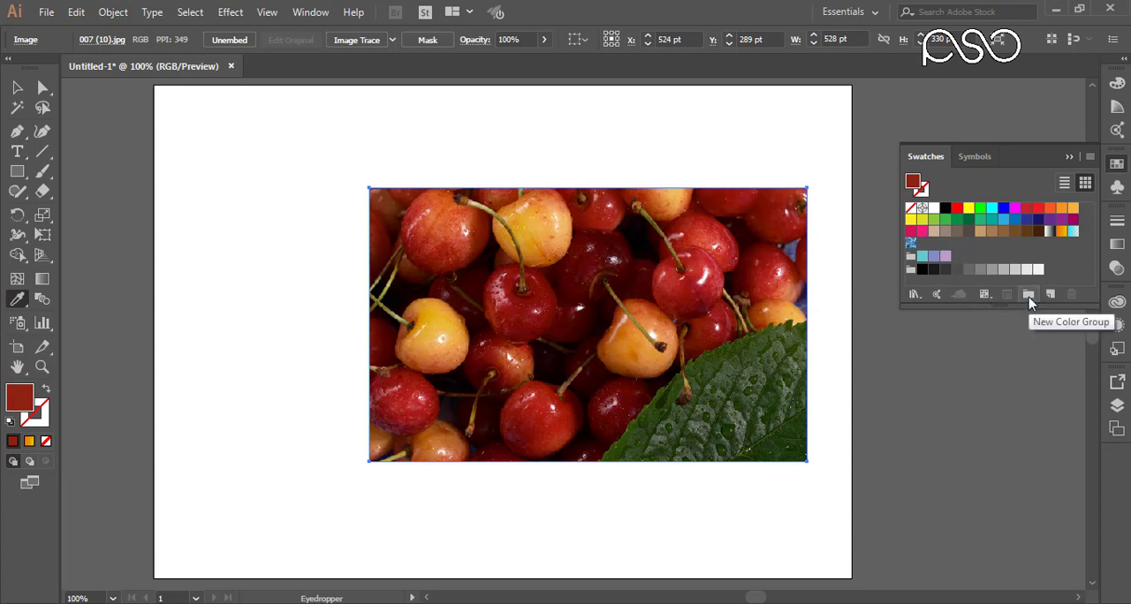
{"action": "left_click", "coordinate": [1028, 296]}
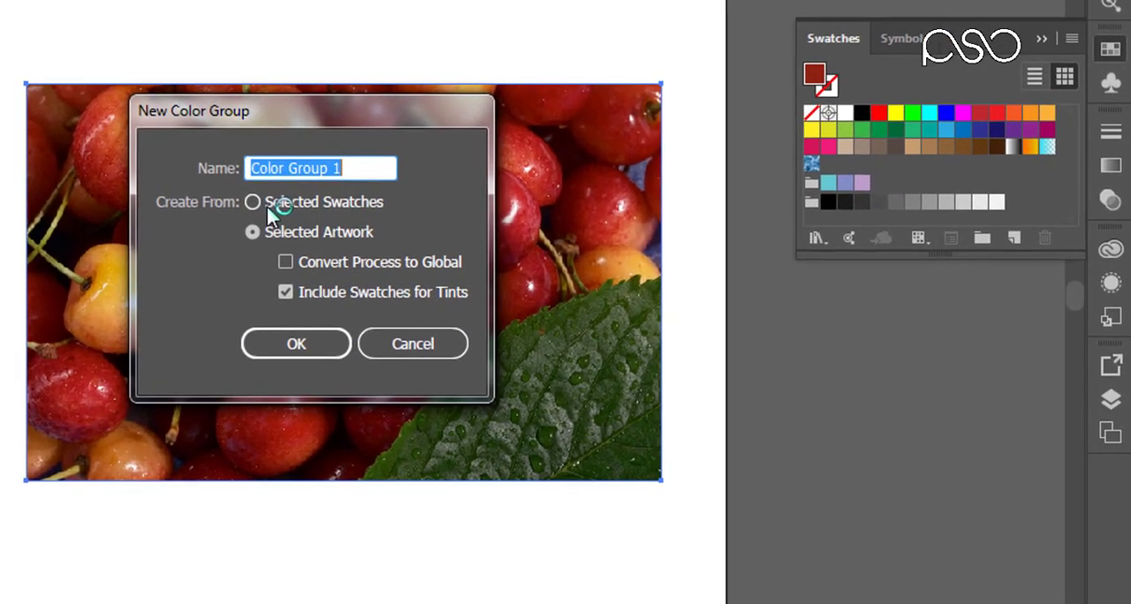
{"action": "type", "text": "M"}
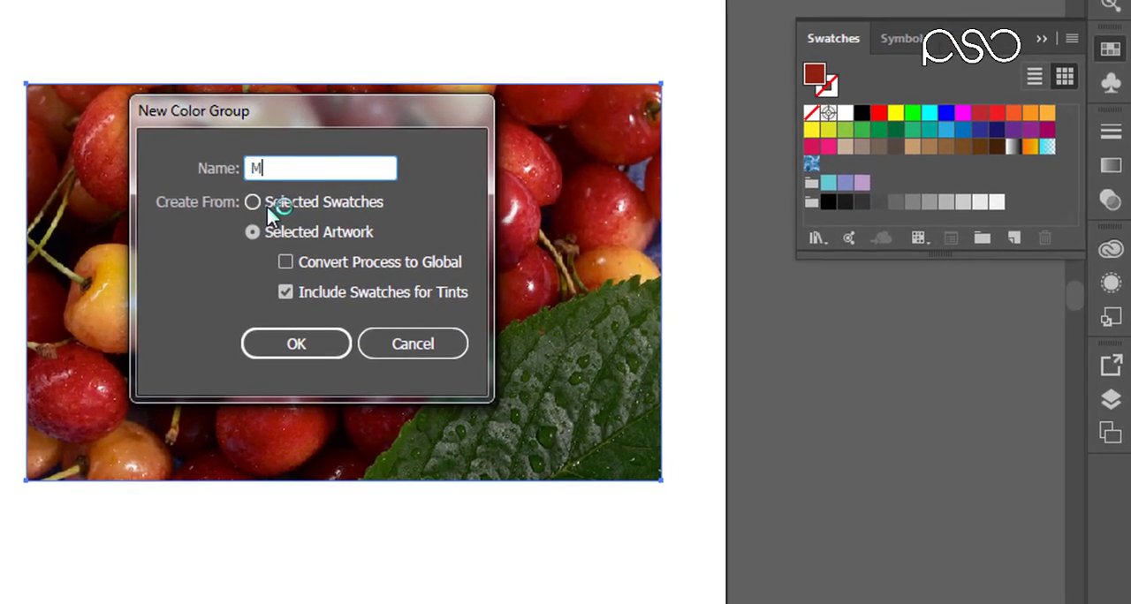
{"action": "type", "text": "y Colo"}
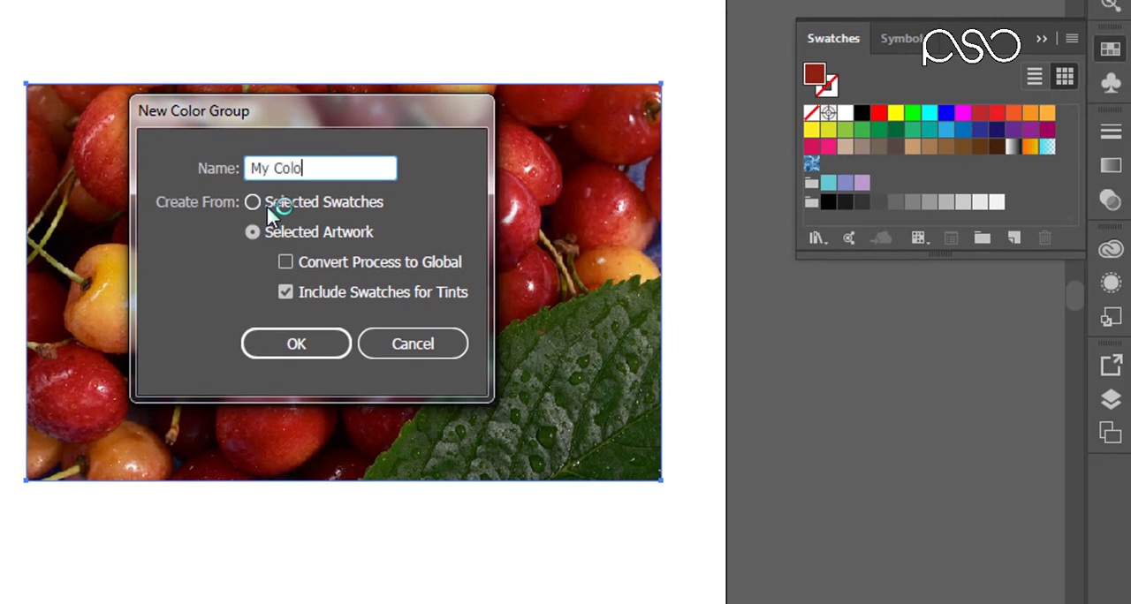
{"action": "type", "text": "rs"}
{"action": "key", "text": "Return"}
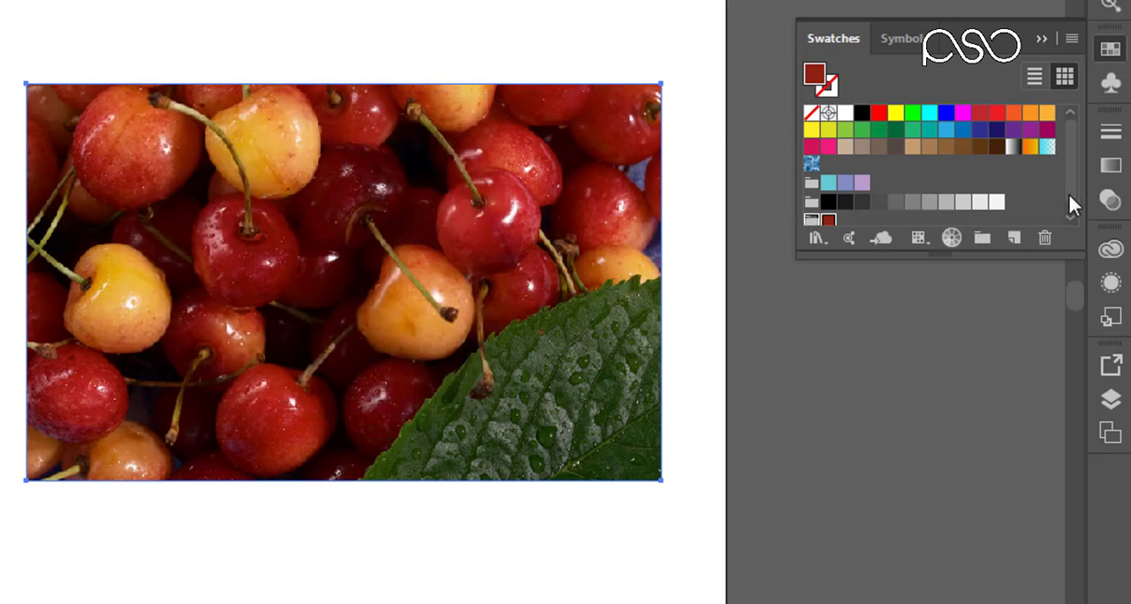
{"action": "left_click_drag", "start_coordinate": [1069, 193], "coordinate": [1070, 206]}
{"action": "left_click_drag", "start_coordinate": [990, 261], "coordinate": [990, 292]}
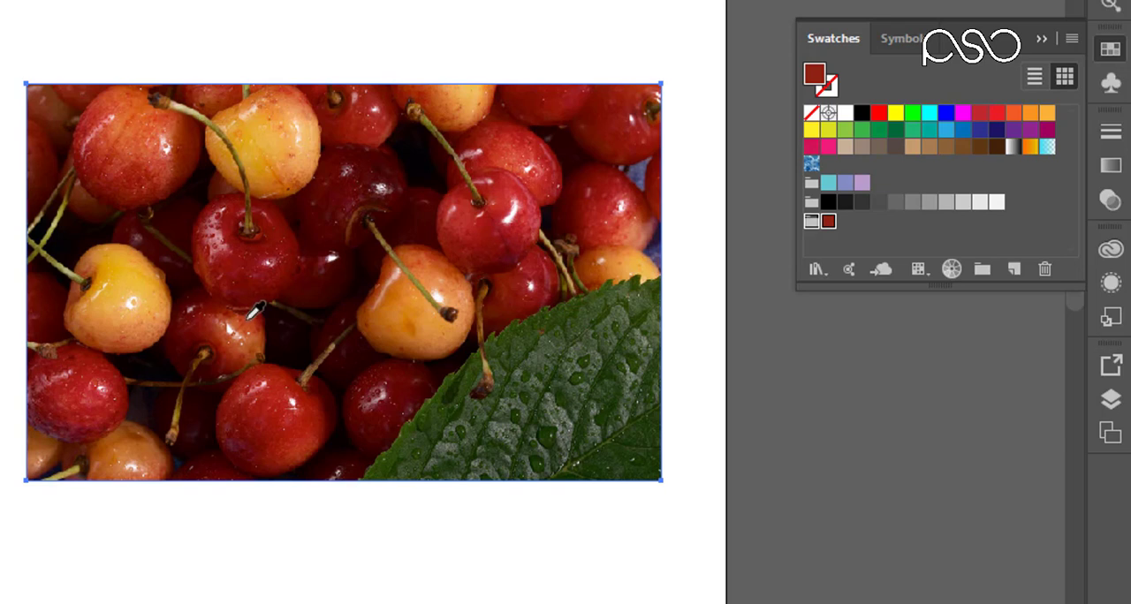
Step: Sample dark green from the leaf and start a new swatch named Green in the My Colors group
{"action": "left_click", "coordinate": [514, 374]}
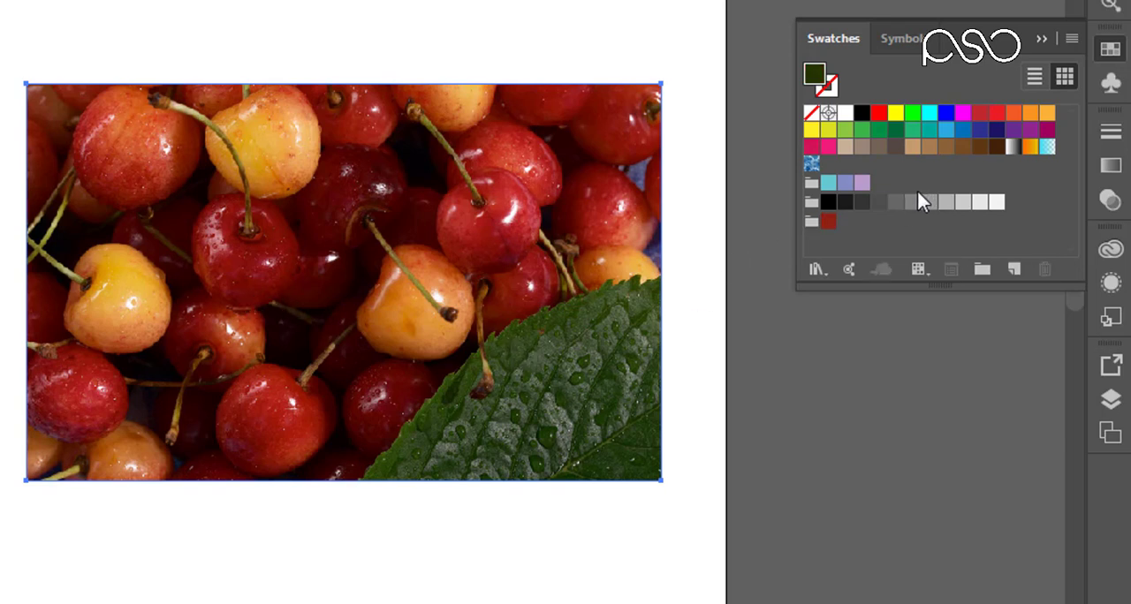
{"action": "left_click", "coordinate": [811, 227]}
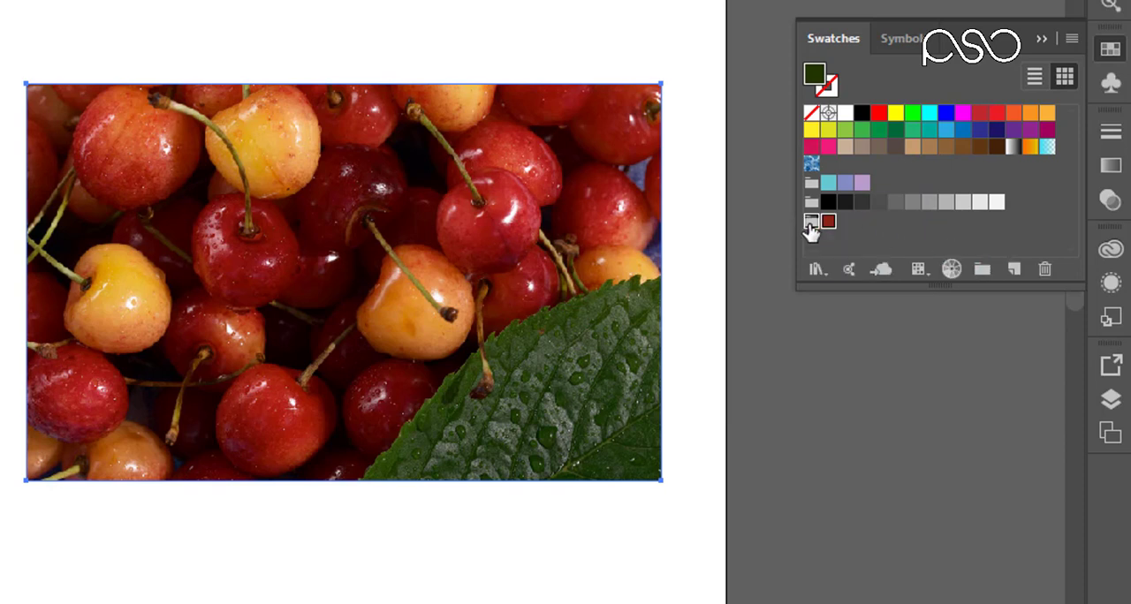
{"action": "left_click", "coordinate": [1014, 270]}
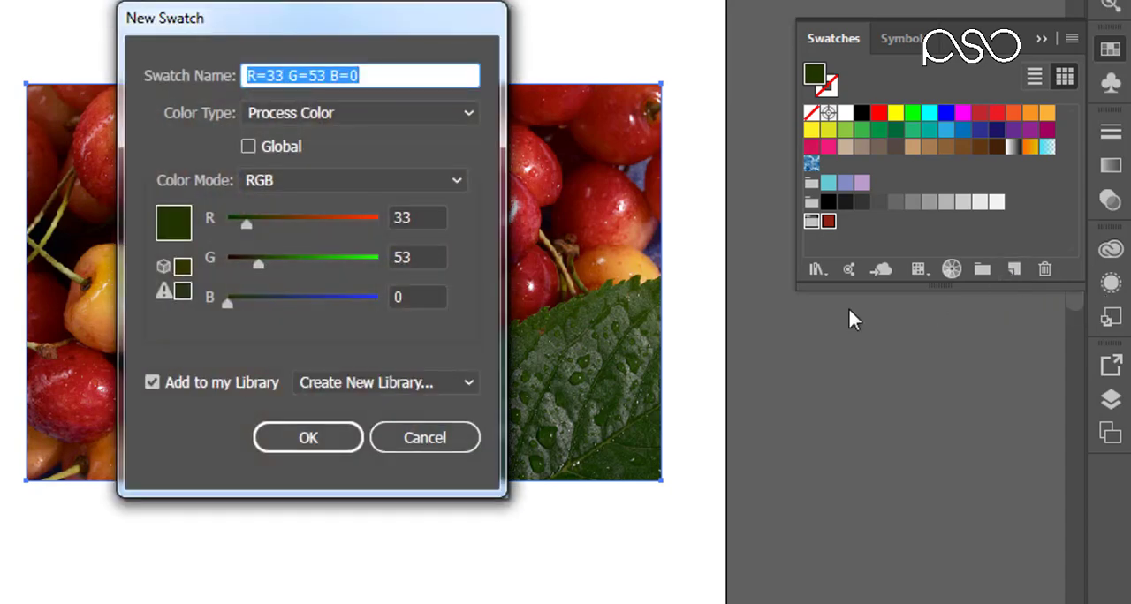
{"action": "left_click_drag", "start_coordinate": [242, 11], "coordinate": [7, 0]}
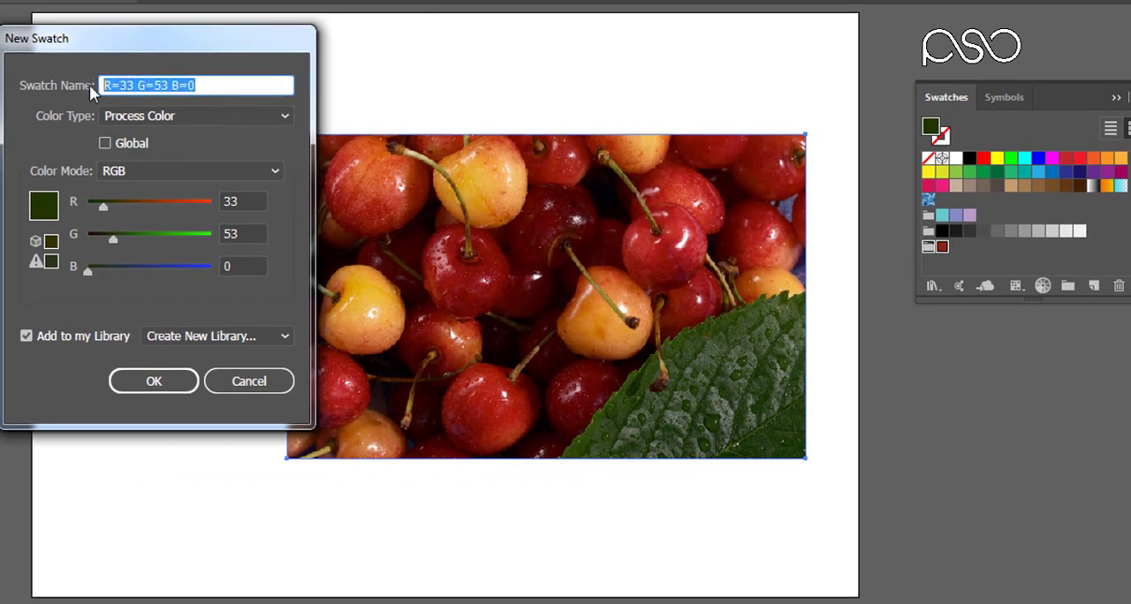
{"action": "type", "text": "Gre"}
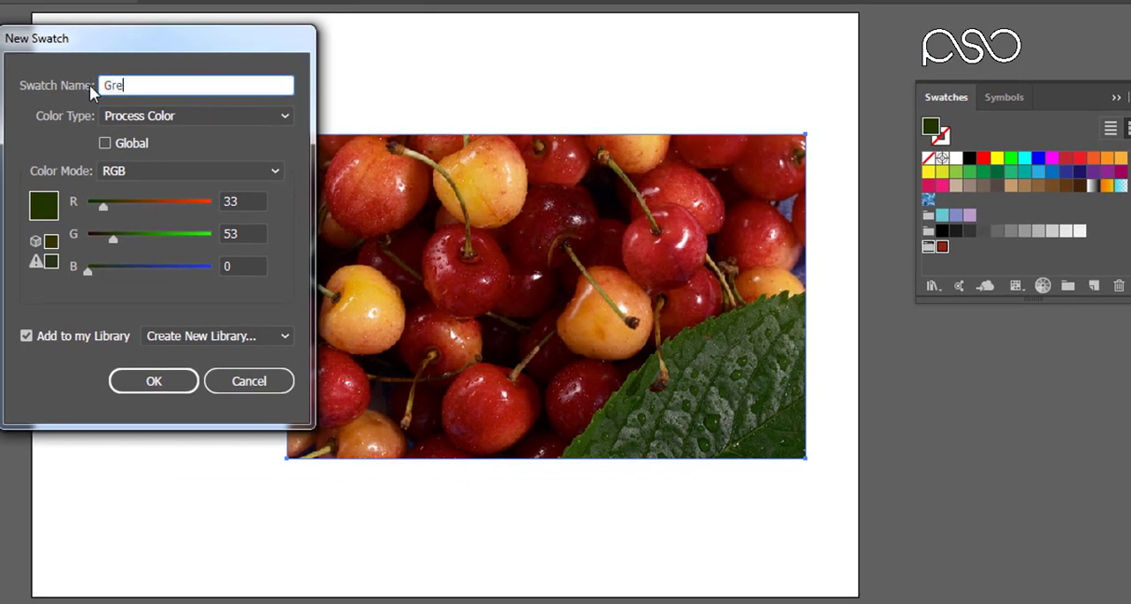
{"action": "type", "text": "en"}
Step: Save the Green swatch as a global process colour in RGB mode and dismiss the library display
{"action": "left_click", "coordinate": [167, 116]}
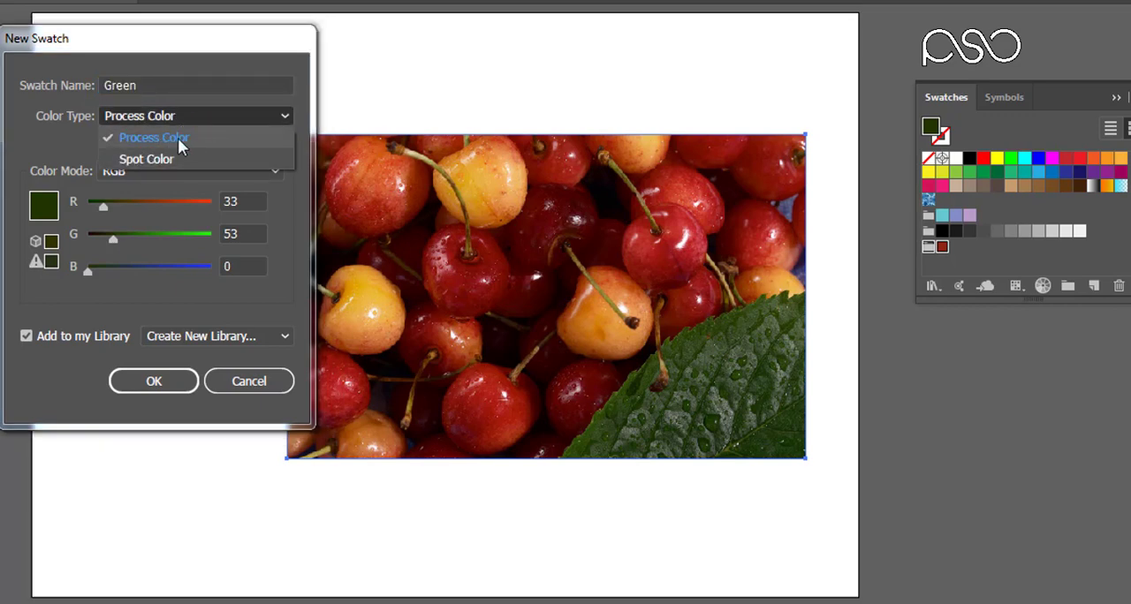
{"action": "left_click", "coordinate": [177, 138]}
{"action": "left_click", "coordinate": [148, 114]}
{"action": "left_click", "coordinate": [157, 139]}
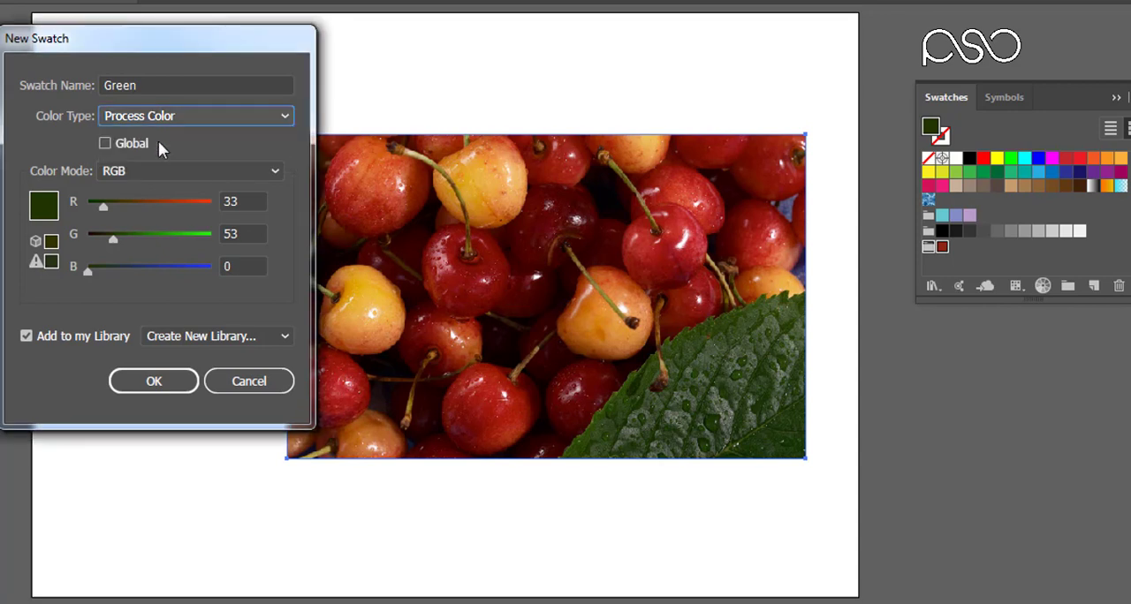
{"action": "left_click", "coordinate": [106, 144]}
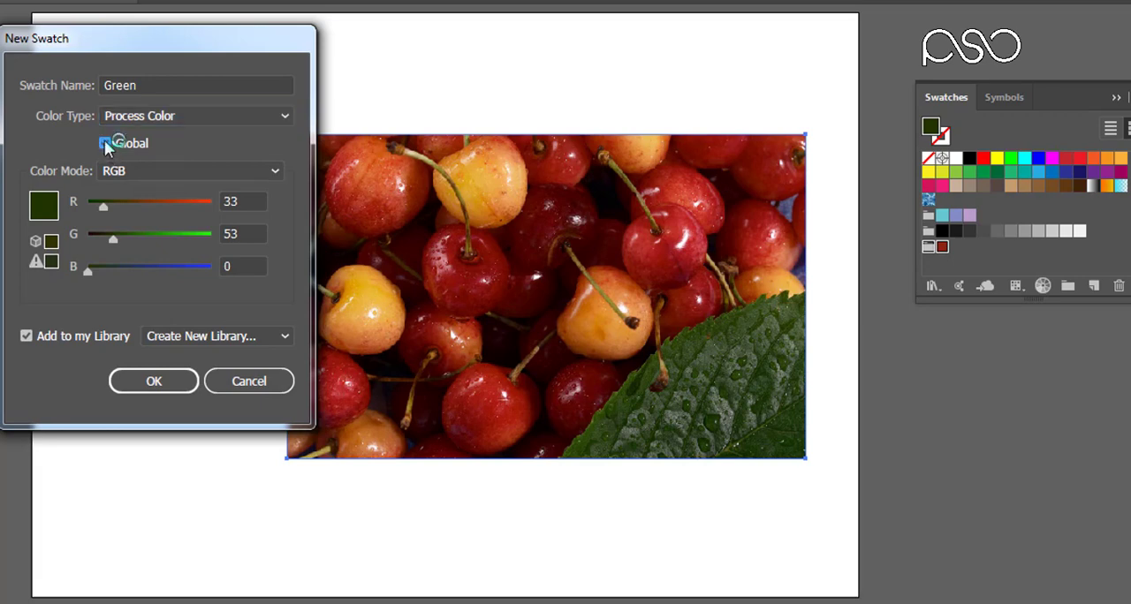
{"action": "left_click", "coordinate": [152, 382]}
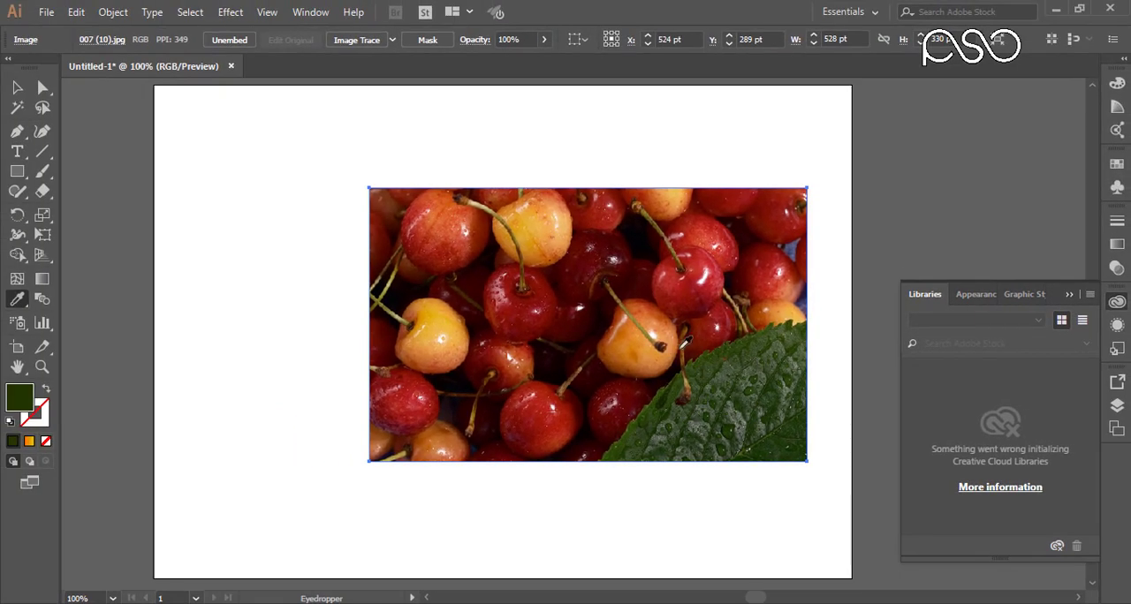
{"action": "left_click", "coordinate": [1117, 303]}
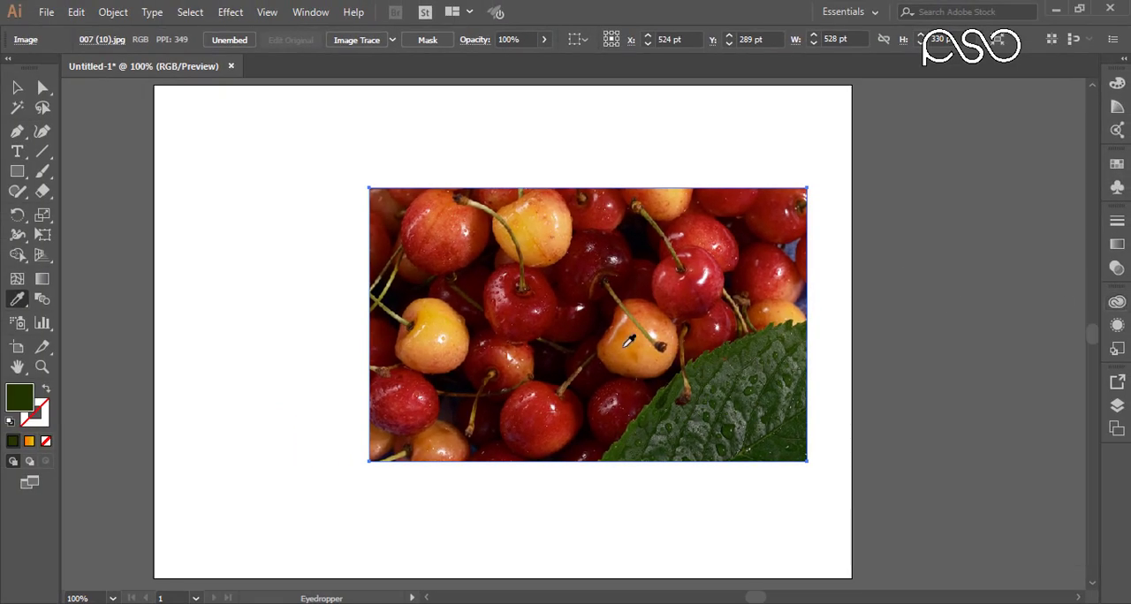
Step: Sample orange from the cherry beside the leaf and add it to My Colors as a swatch with a name beginning "light"
{"action": "left_click", "coordinate": [643, 335]}
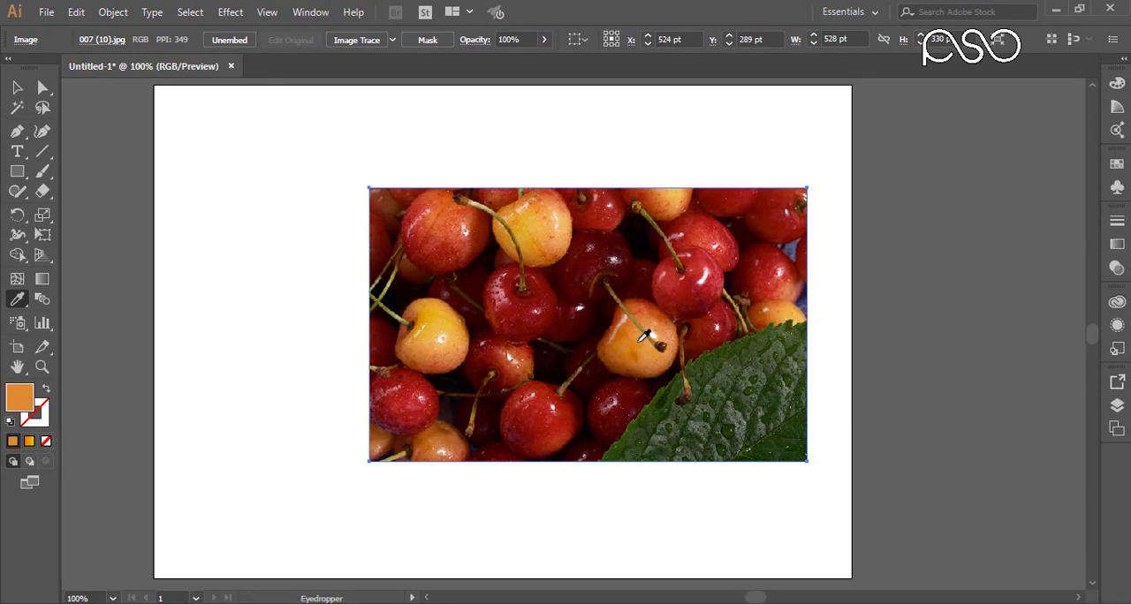
{"action": "left_click", "coordinate": [1117, 164]}
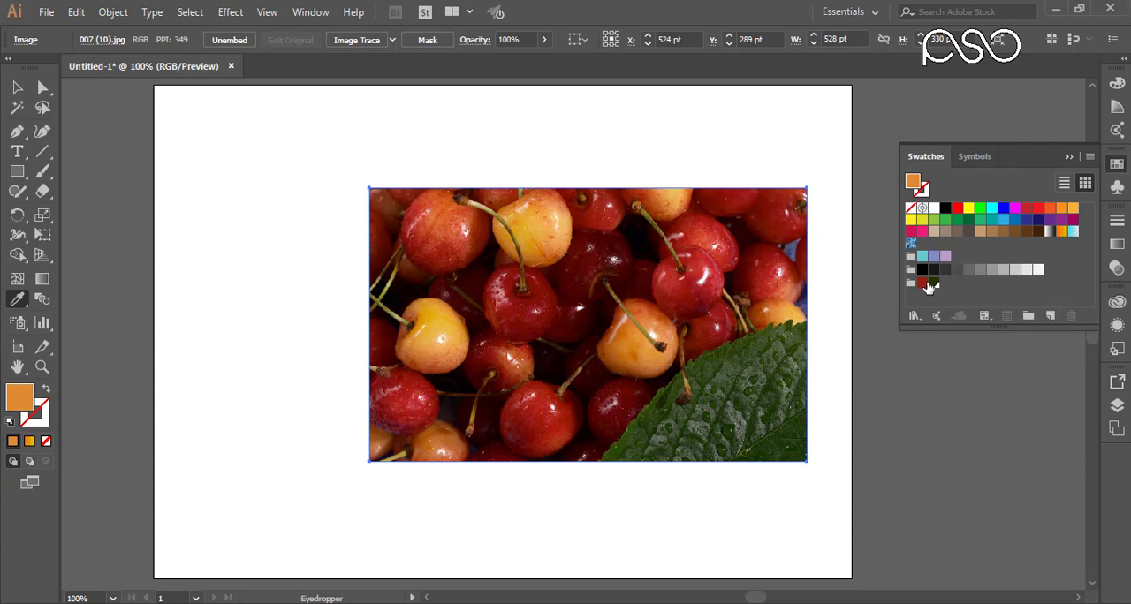
{"action": "left_click", "coordinate": [1050, 315]}
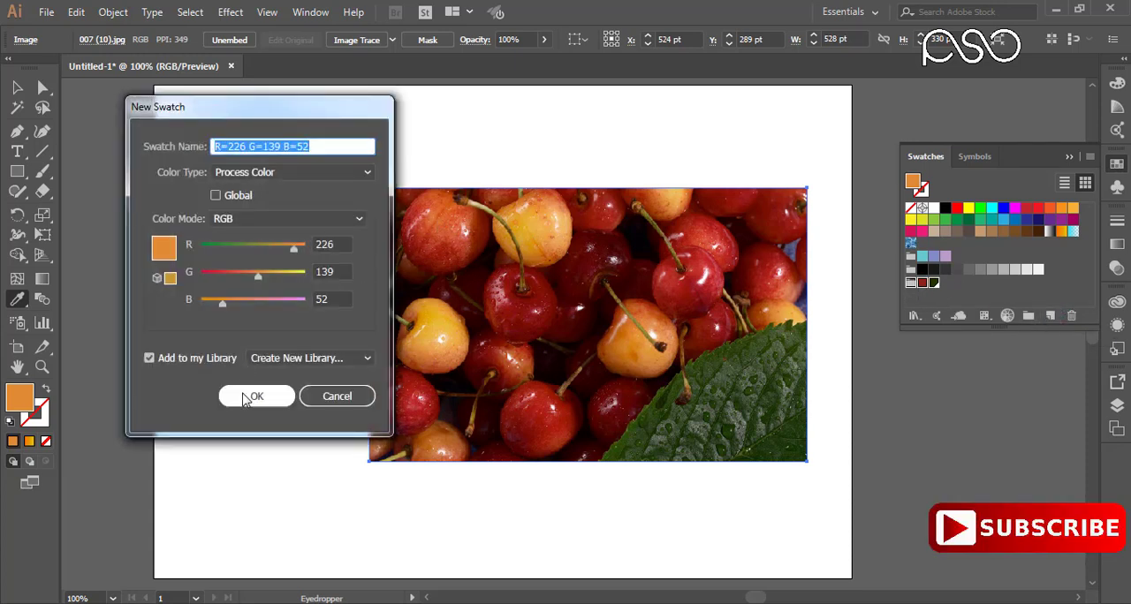
{"action": "left_click_drag", "start_coordinate": [322, 148], "coordinate": [219, 150]}
{"action": "key", "text": "BackSpace"}
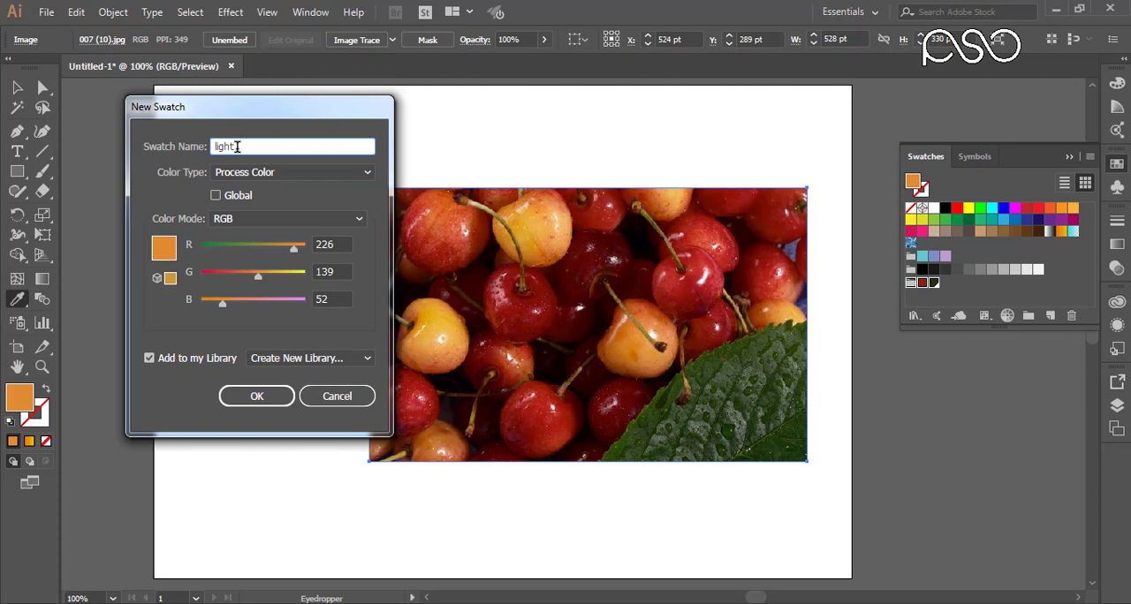
{"action": "type", "text": "ow"}
{"action": "key", "text": "Return"}
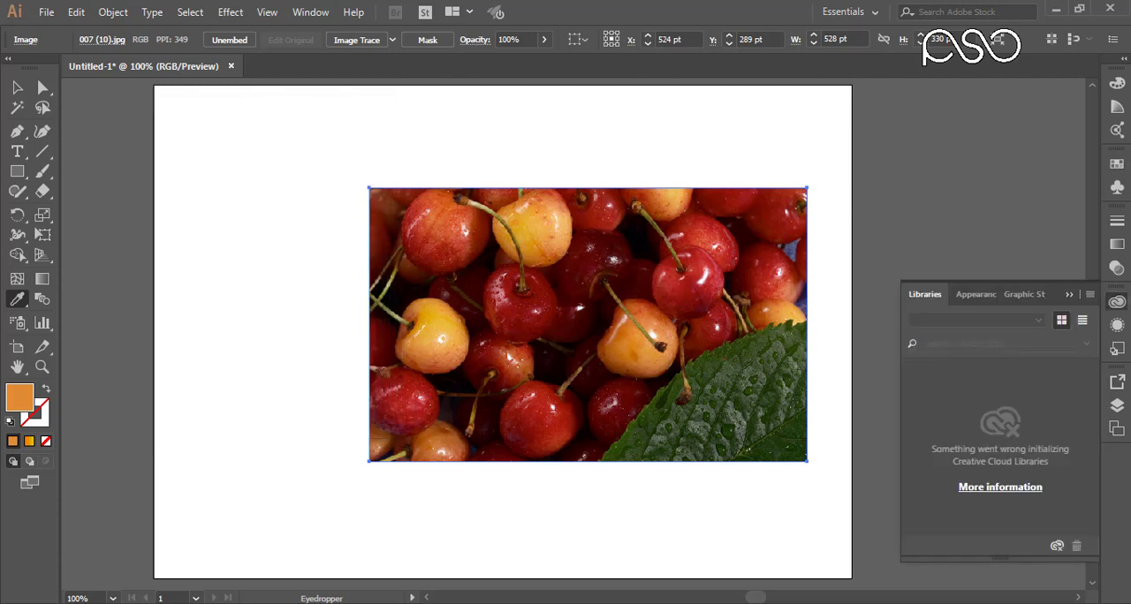
{"action": "left_click", "coordinate": [1115, 303]}
{"action": "left_click", "coordinate": [1117, 164]}
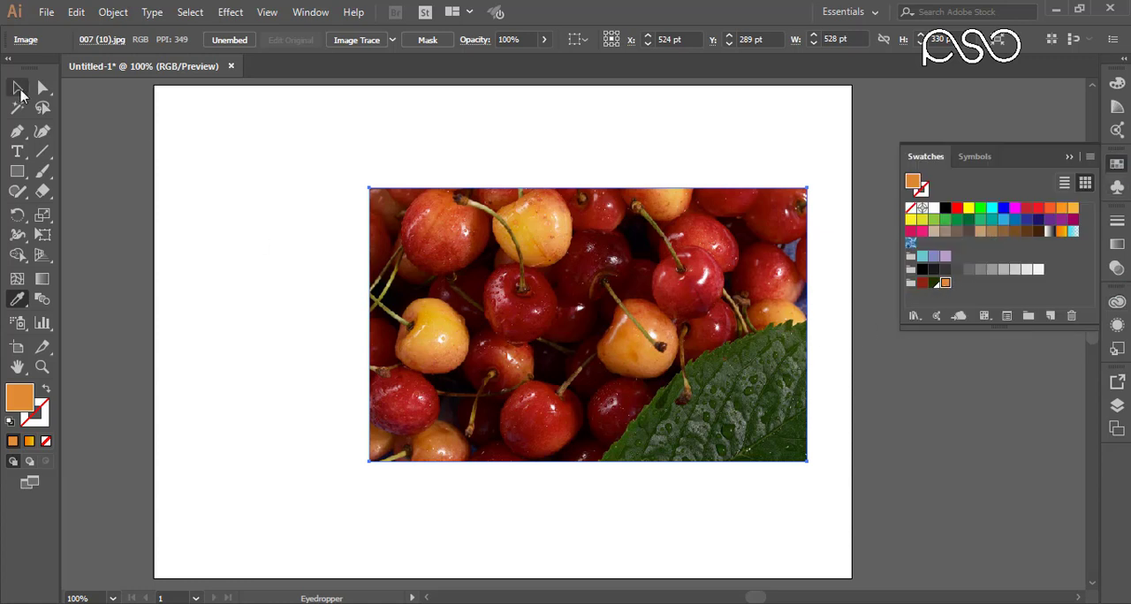
Step: Reposition the cherry photo toward the artboard's right side and narrow it to about 332 pt wide at the same height
{"action": "key", "text": "v"}
{"action": "left_click_drag", "start_coordinate": [467, 277], "coordinate": [498, 283]}
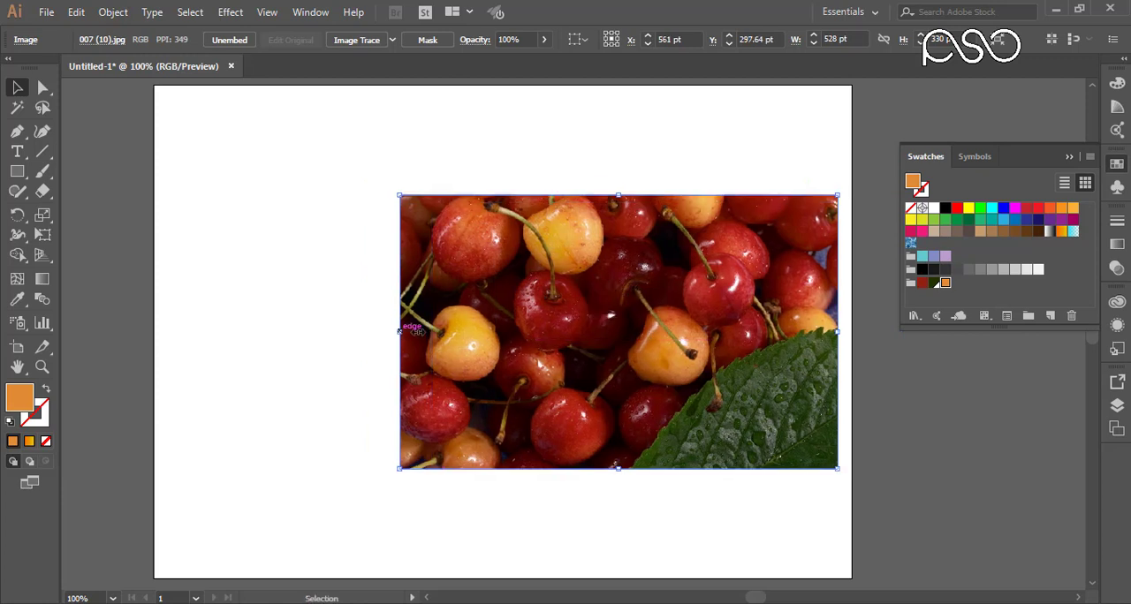
{"action": "left_click_drag", "start_coordinate": [643, 323], "coordinate": [590, 292]}
Step: Draw an orange rectangle matching the photo's height and right edge, about twice its width, and send it behind the photo
{"action": "left_click", "coordinate": [17, 172]}
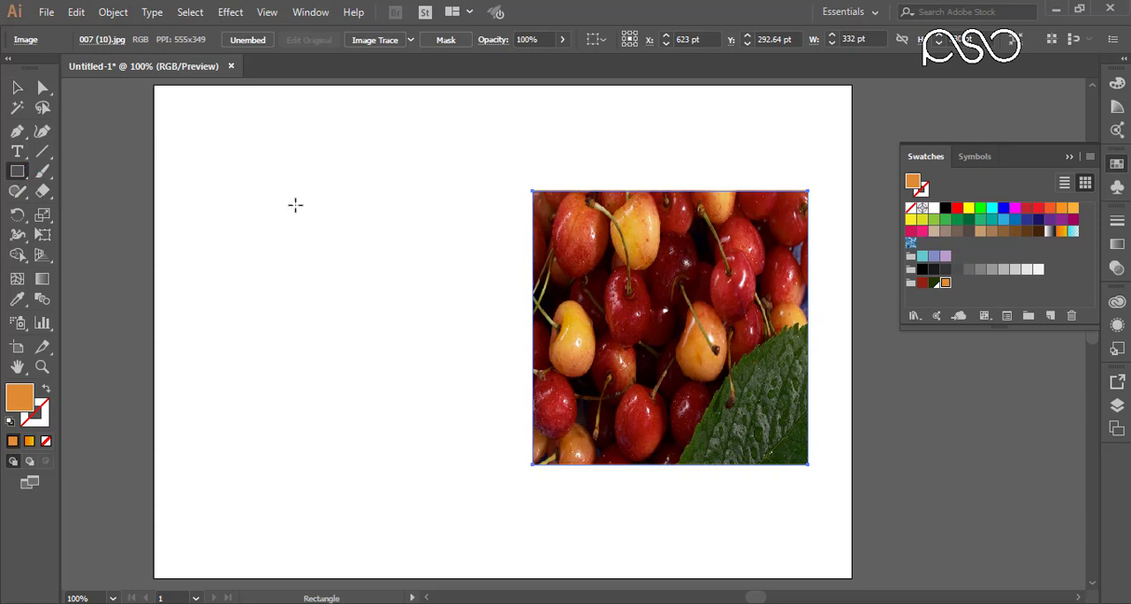
{"action": "left_click_drag", "start_coordinate": [164, 191], "coordinate": [808, 466]}
{"action": "left_click", "coordinate": [19, 90]}
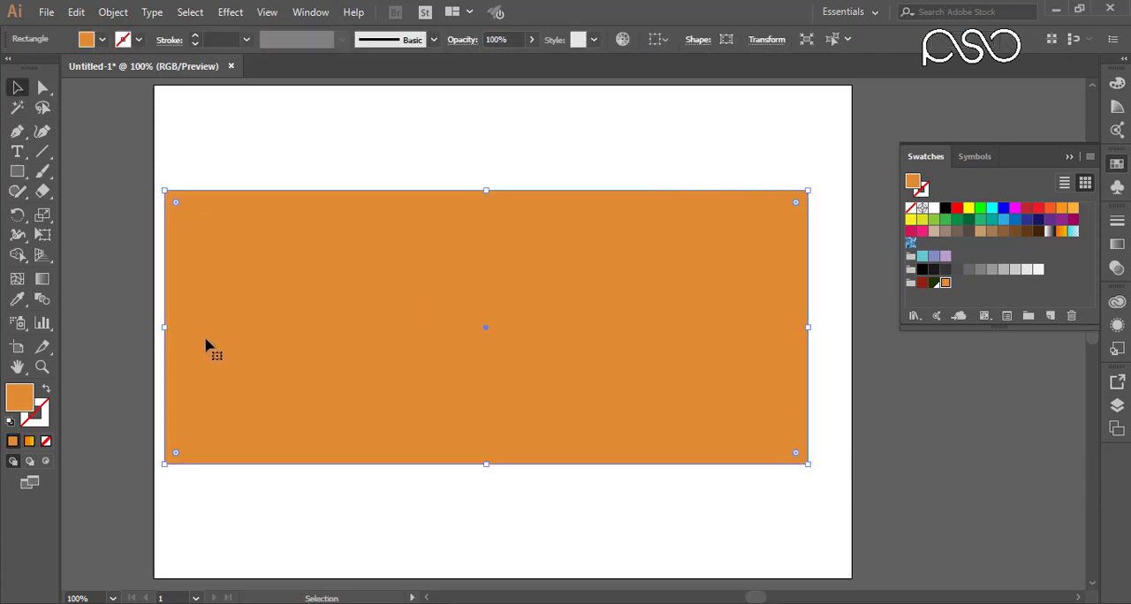
{"action": "left_click_drag", "start_coordinate": [165, 327], "coordinate": [258, 327]}
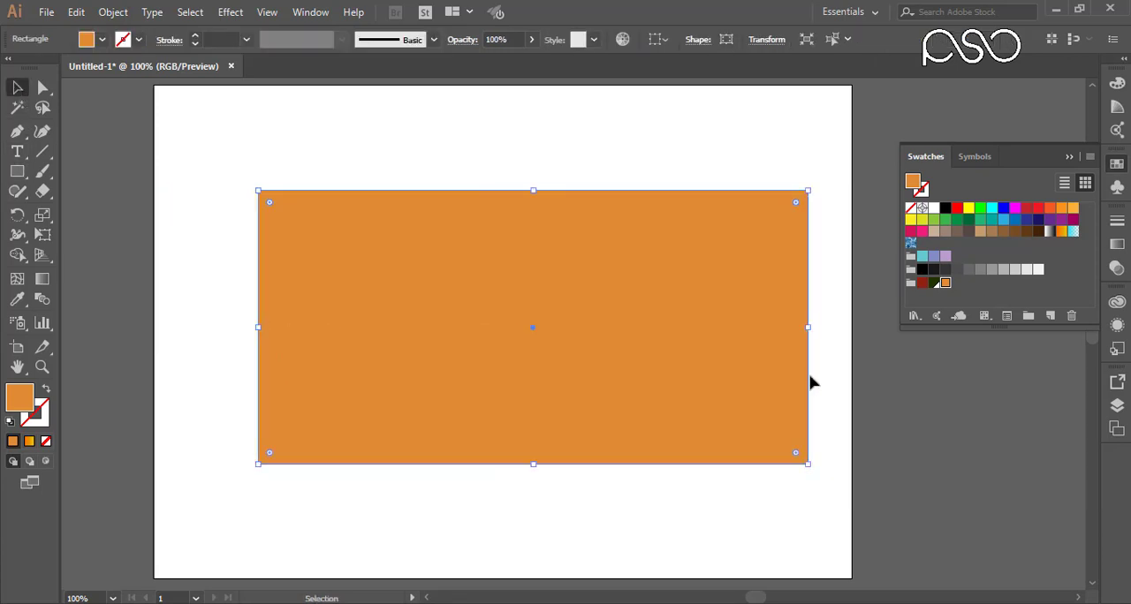
{"action": "key", "text": "ctrl+["}
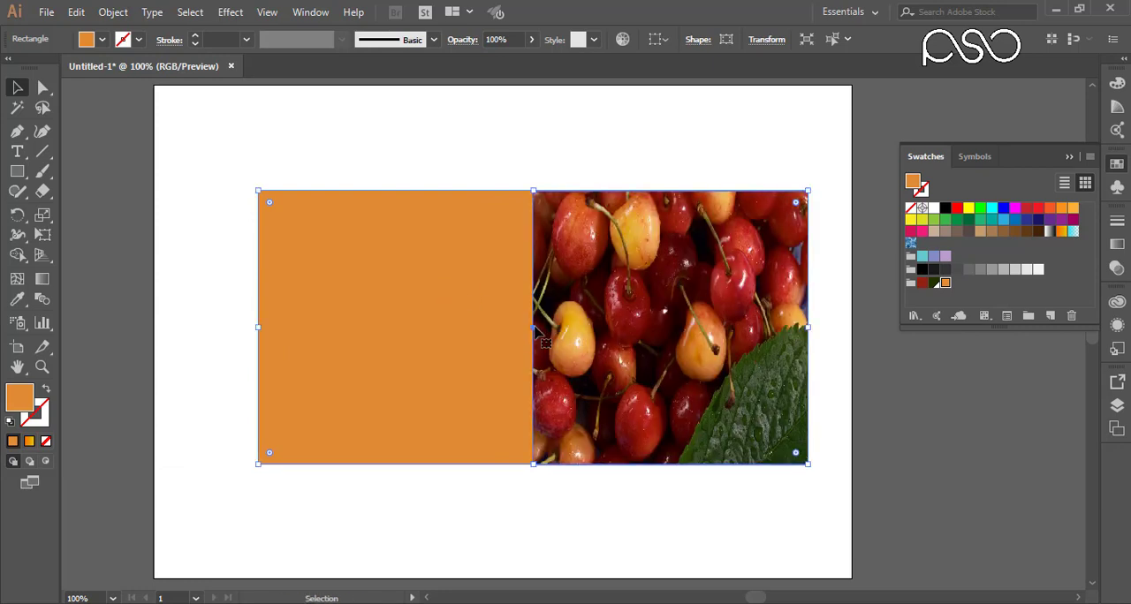
Step: Fill the rectangle behind the photo with the dark red swatch from the My Colors group
{"action": "left_click", "coordinate": [579, 170]}
{"action": "left_click", "coordinate": [427, 296]}
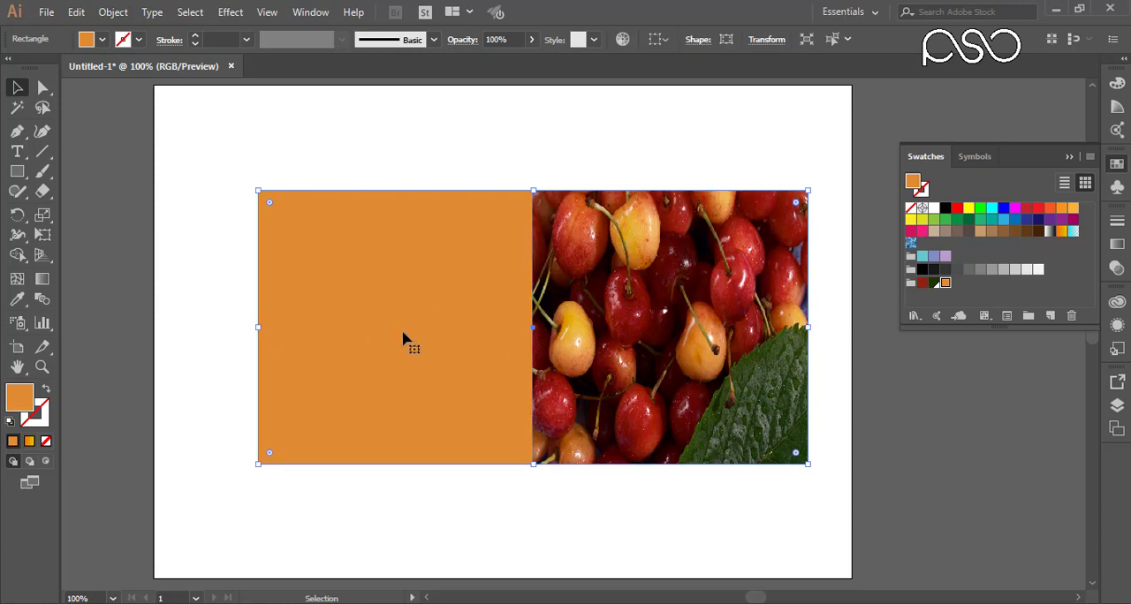
{"action": "left_click", "coordinate": [921, 282]}
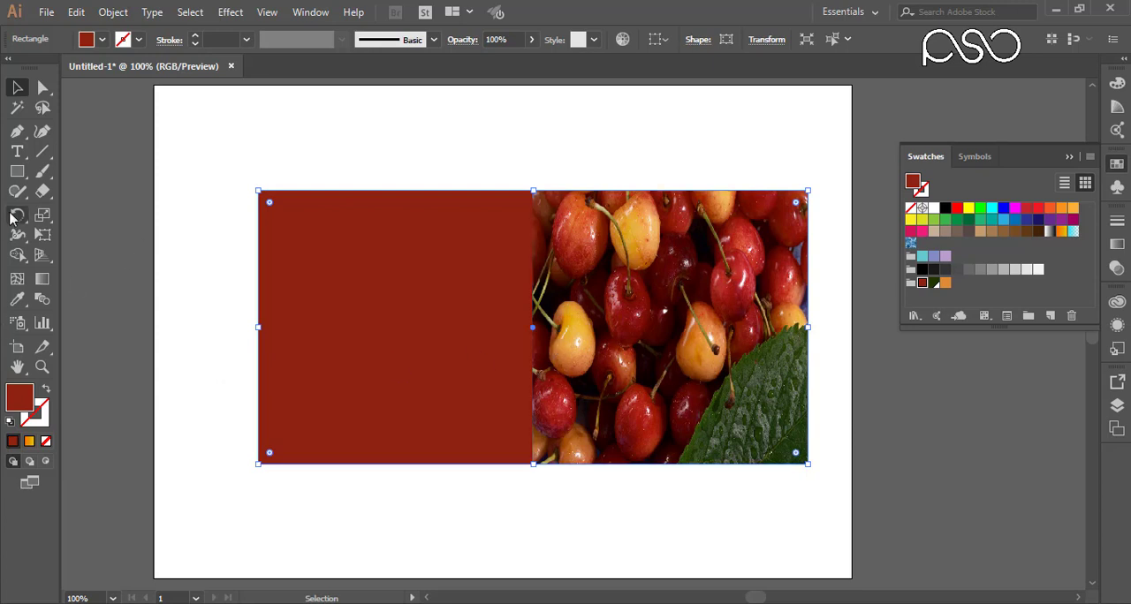
Step: Add a point text line reading "My Design" on the dark red area beside the cherry photo
{"action": "left_click", "coordinate": [17, 151]}
{"action": "left_click", "coordinate": [442, 414]}
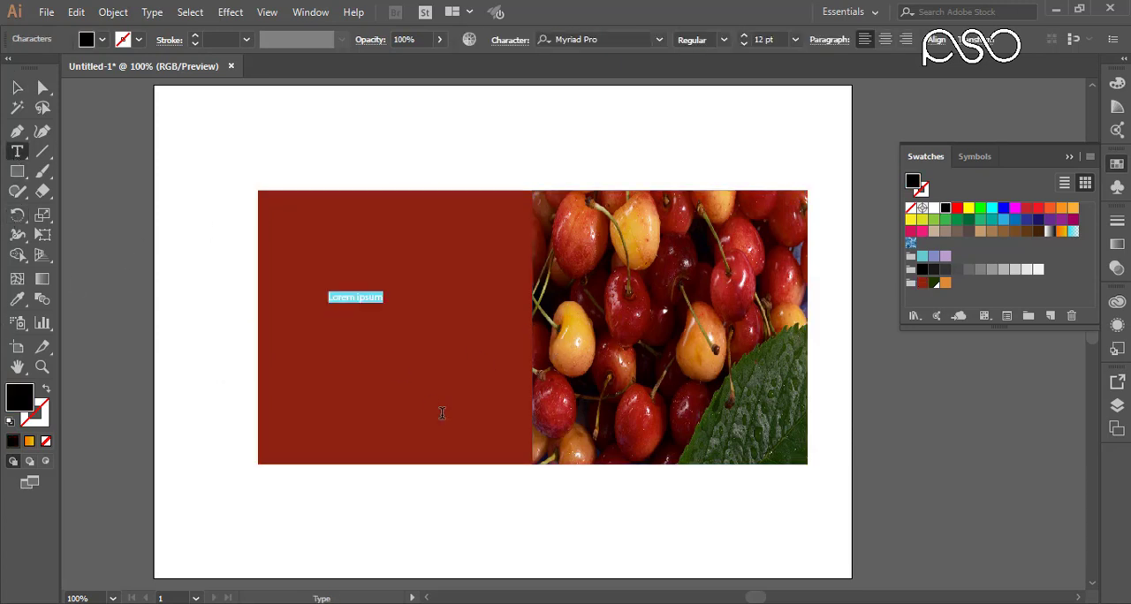
{"action": "type", "text": "My Design"}
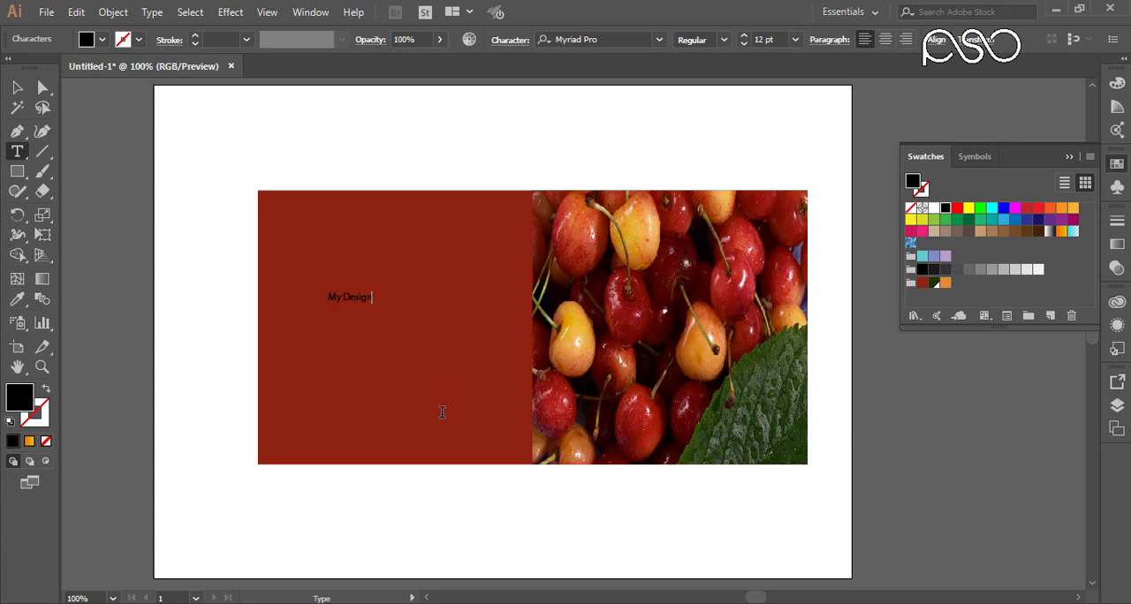
Step: Enlarge the whole "My Design" text to 55 pt
{"action": "key", "text": "ctrl+a"}
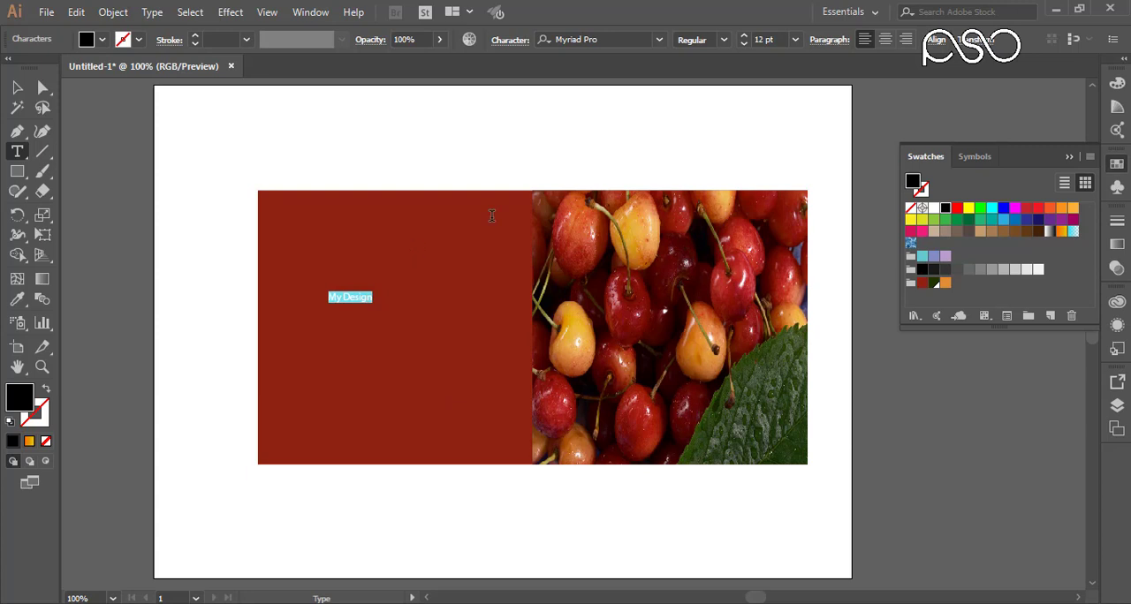
{"action": "left_click", "coordinate": [744, 35]}
{"action": "left_click", "coordinate": [744, 35]}
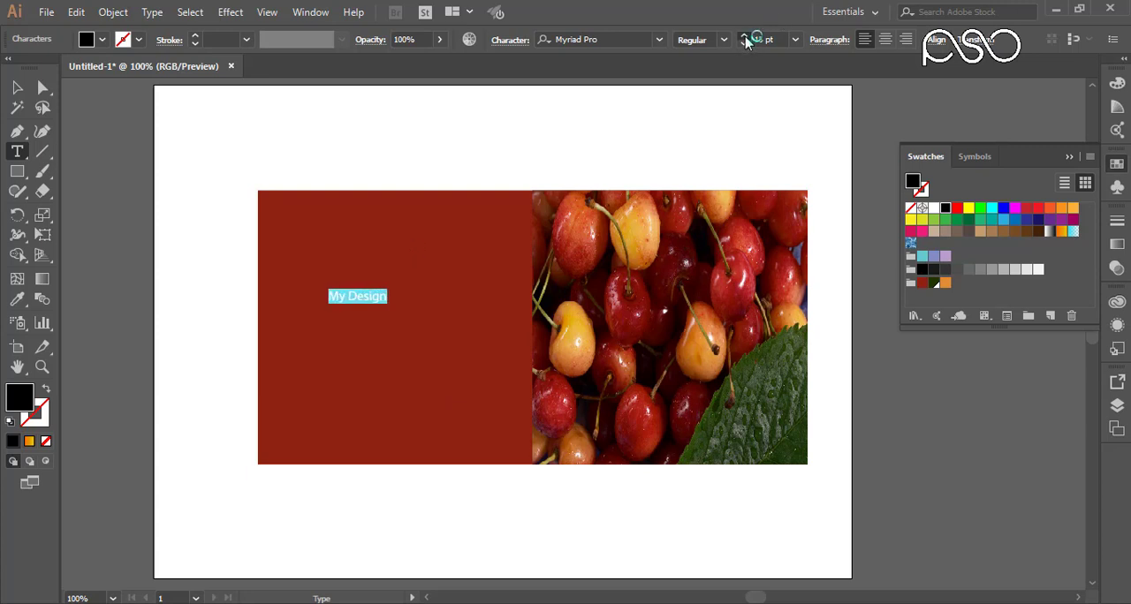
{"action": "left_click", "coordinate": [744, 35]}
{"action": "left_click", "coordinate": [744, 35]}
{"action": "left_click", "coordinate": [743, 36]}
{"action": "left_click", "coordinate": [744, 36]}
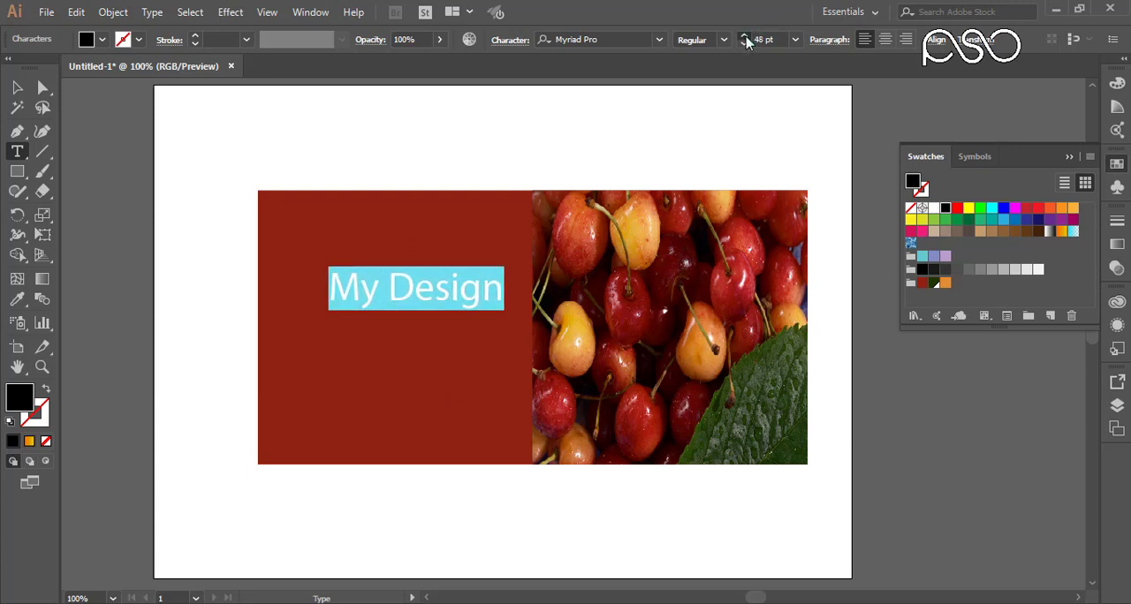
{"action": "left_click", "coordinate": [743, 36]}
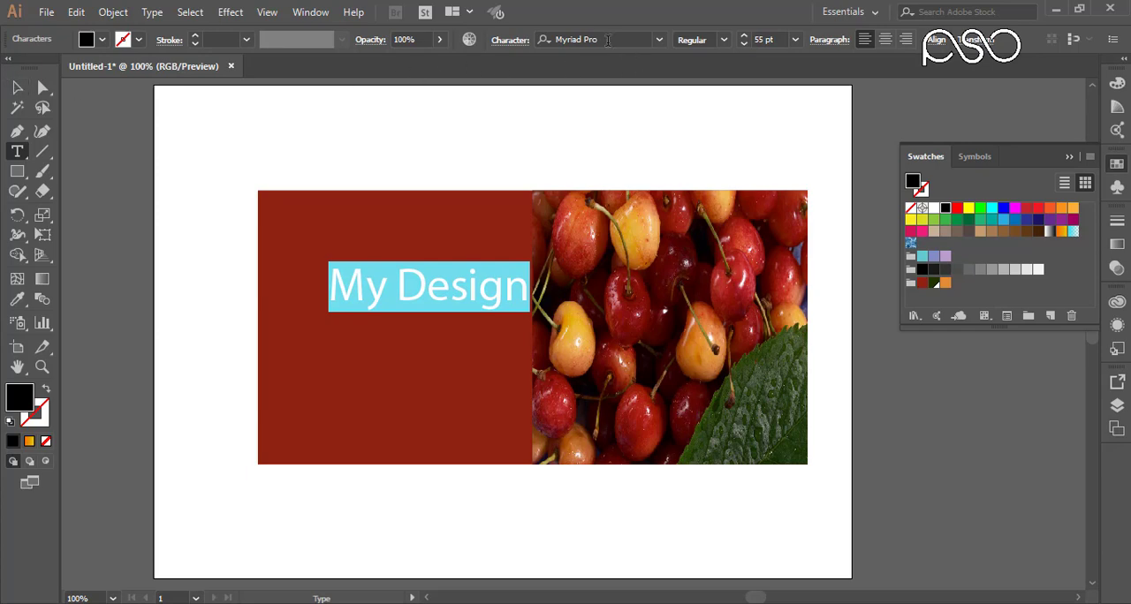
Step: Change the font of the "My Design" text to Arial Black and finish editing it
{"action": "left_click", "coordinate": [597, 39]}
{"action": "type", "text": "aral"}
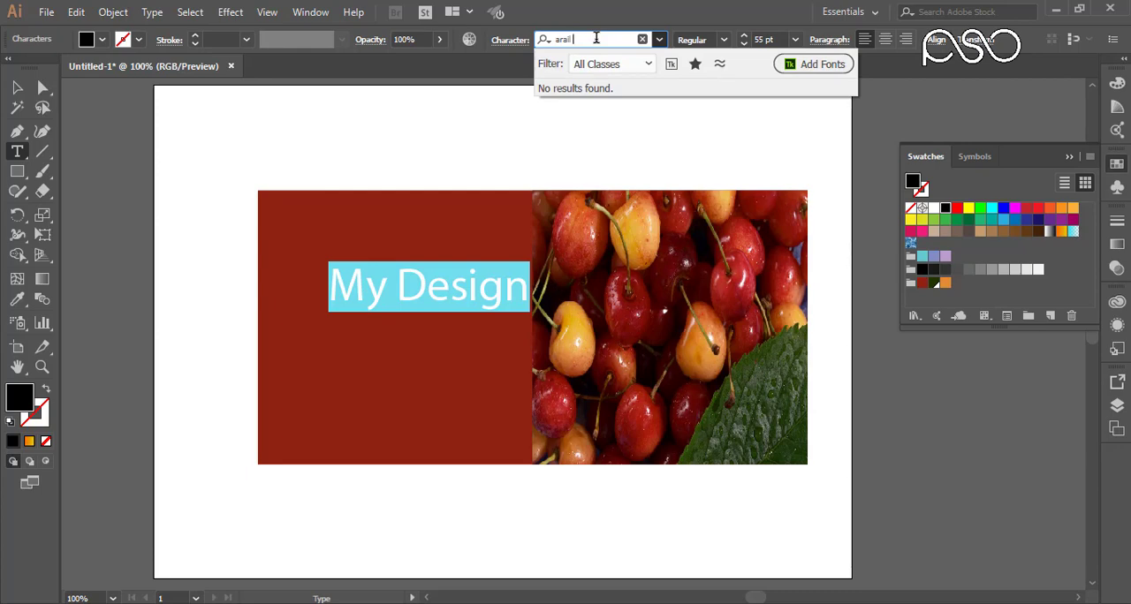
{"action": "key", "text": "BackSpace"}
{"action": "key", "text": "BackSpace"}
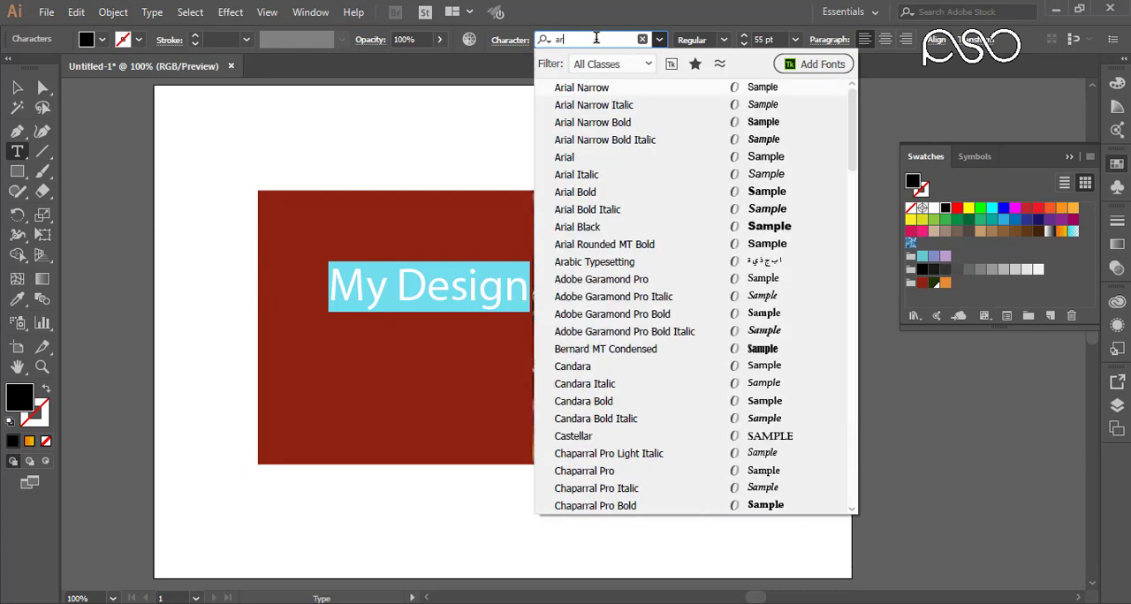
{"action": "type", "text": "ial bl"}
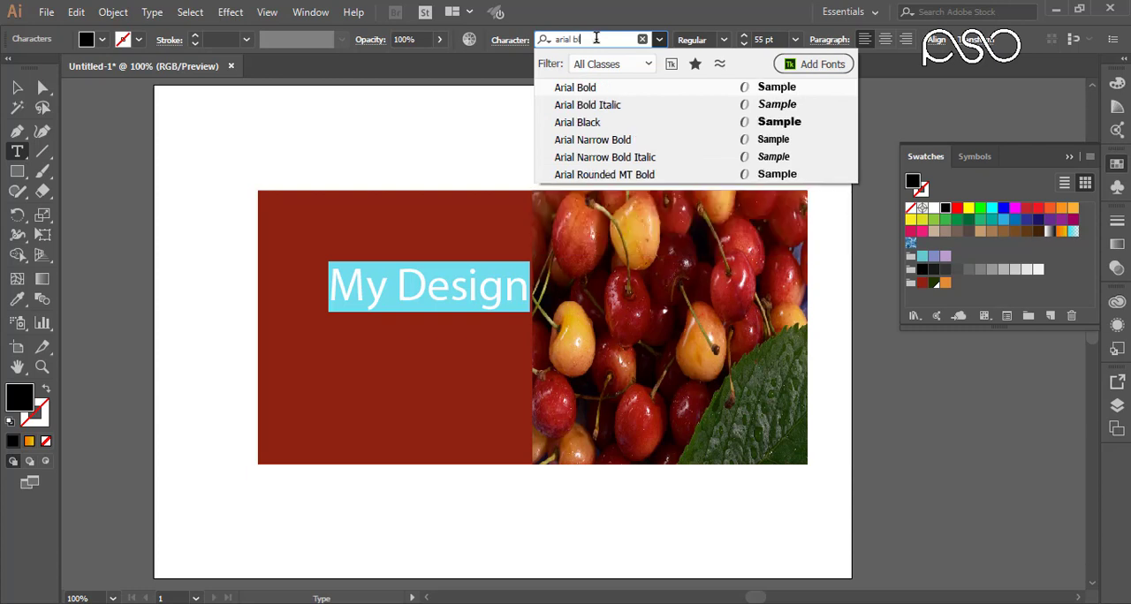
{"action": "key", "text": "Return"}
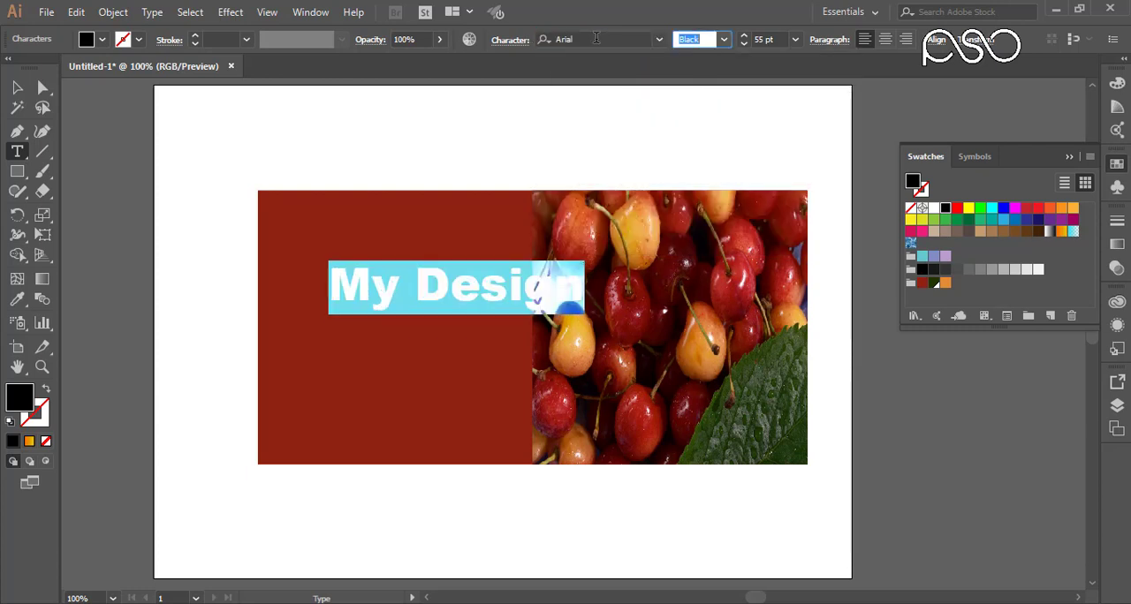
{"action": "key", "text": "Escape"}
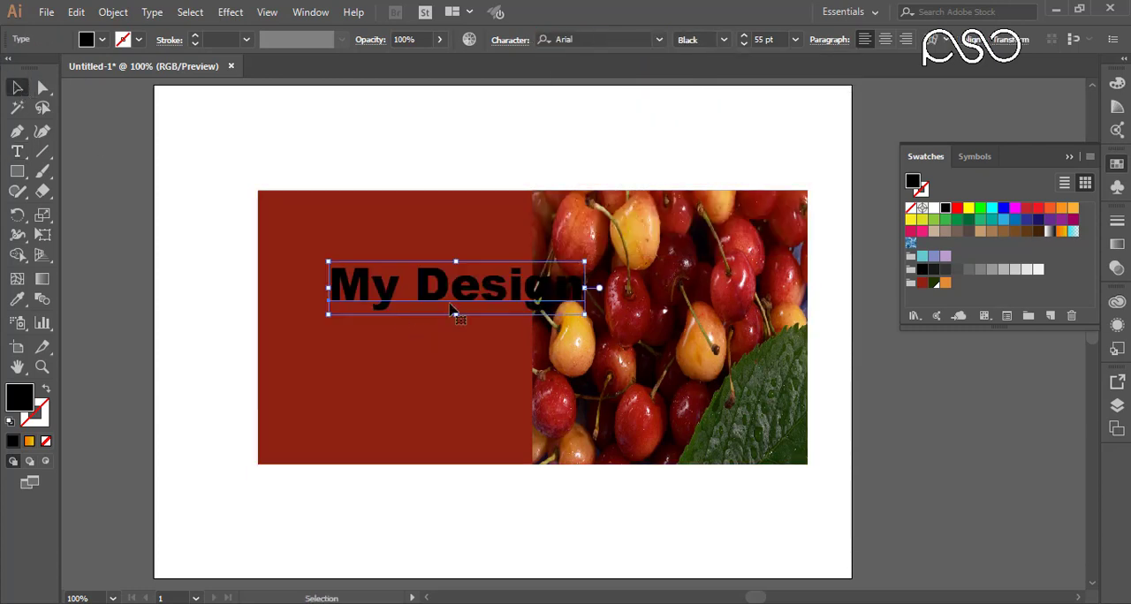
Step: Fit "My Design" within the dark red area by moving and narrowing it, and fill it with the orange My Colors swatch
{"action": "left_click_drag", "start_coordinate": [449, 305], "coordinate": [391, 331]}
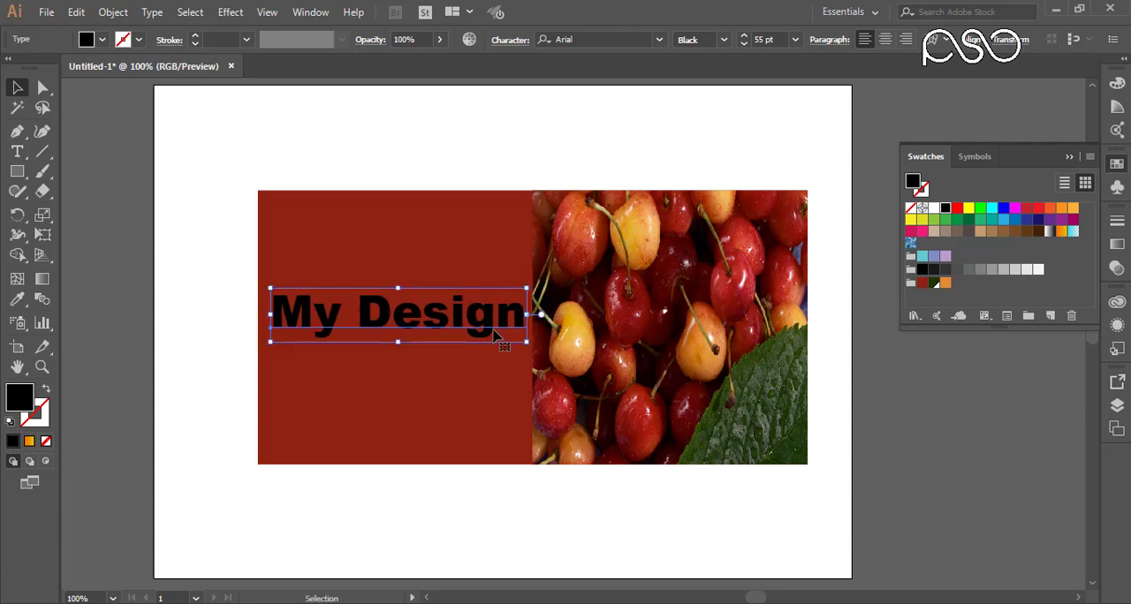
{"action": "left_click_drag", "start_coordinate": [526, 316], "coordinate": [474, 325]}
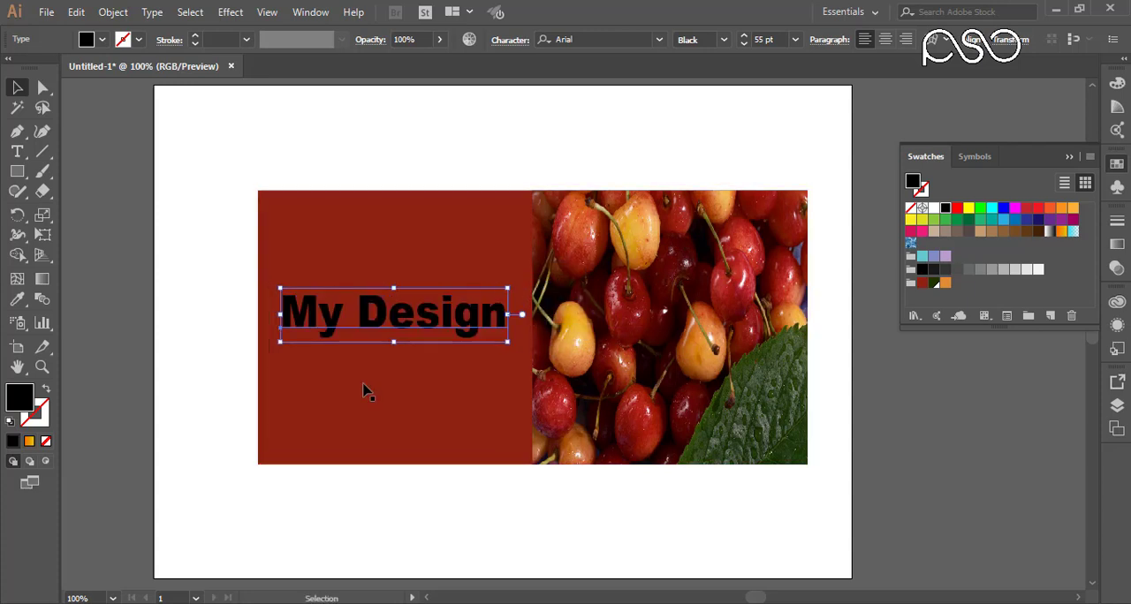
{"action": "left_click", "coordinate": [945, 284]}
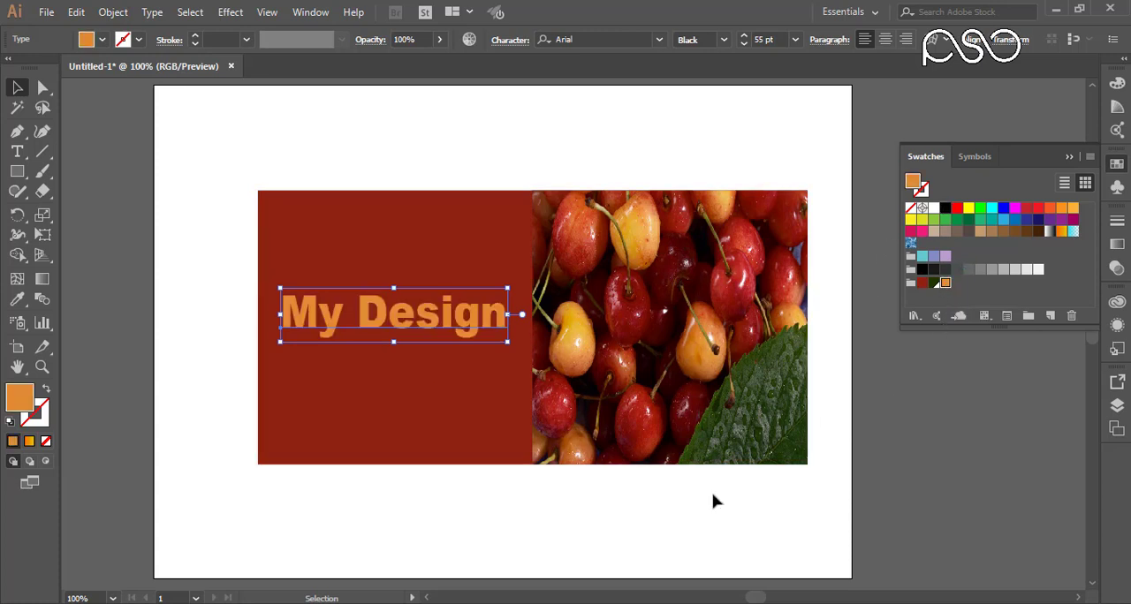
Step: Duplicate the "My Design" text directly below itself and change the copy's wording to "Pashto Services Online"
{"action": "left_click_drag", "start_coordinate": [448, 319], "coordinate": [444, 379]}
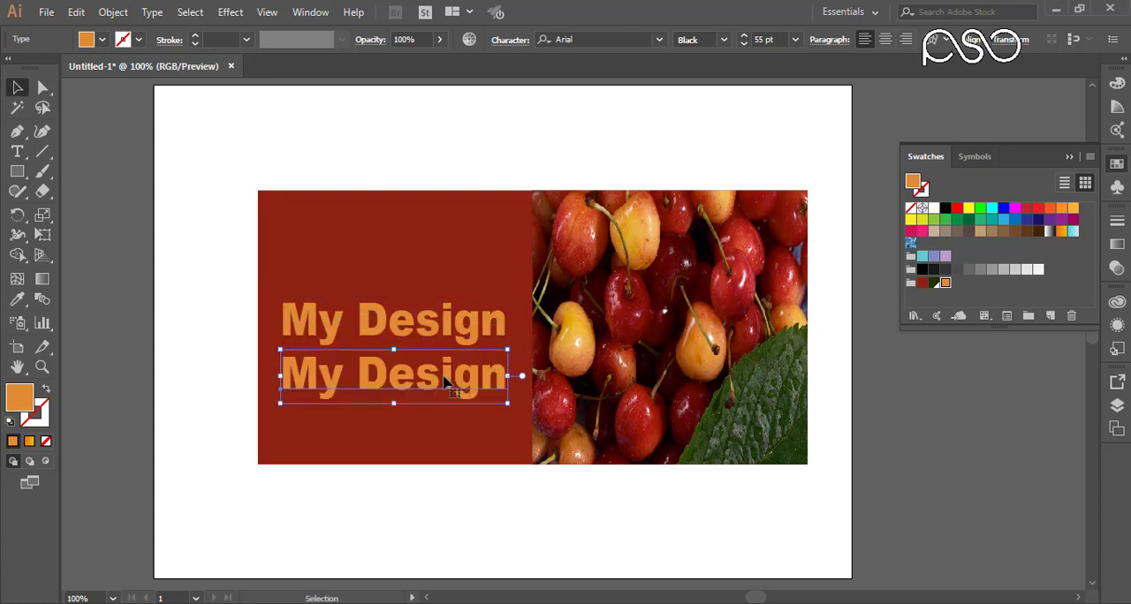
{"action": "double_click", "coordinate": [444, 380]}
{"action": "triple_click", "coordinate": [444, 374]}
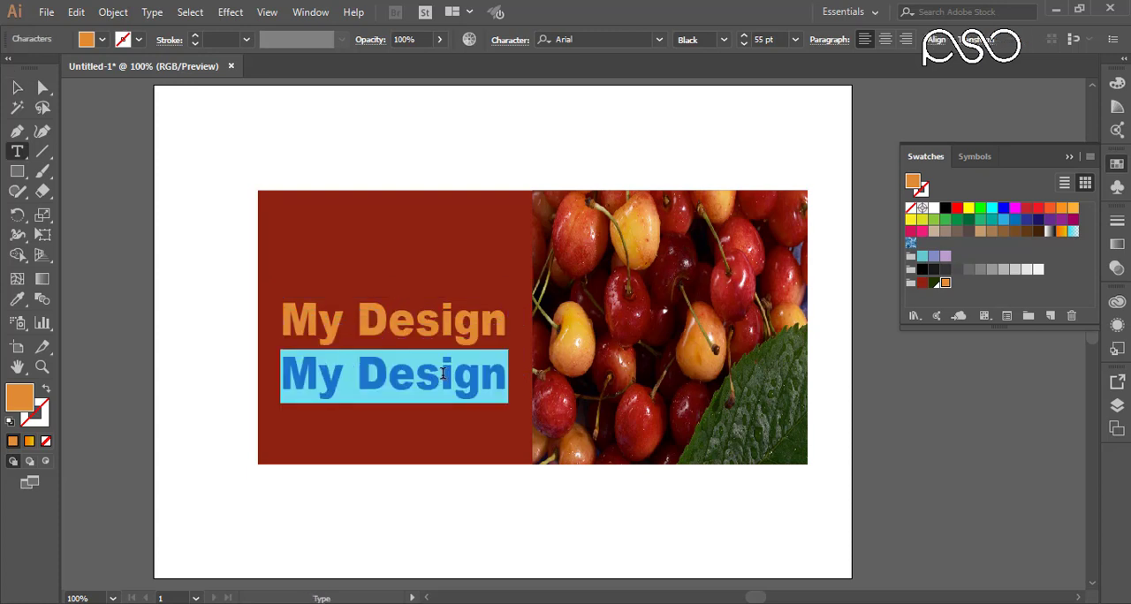
{"action": "type", "text": "Pashto"}
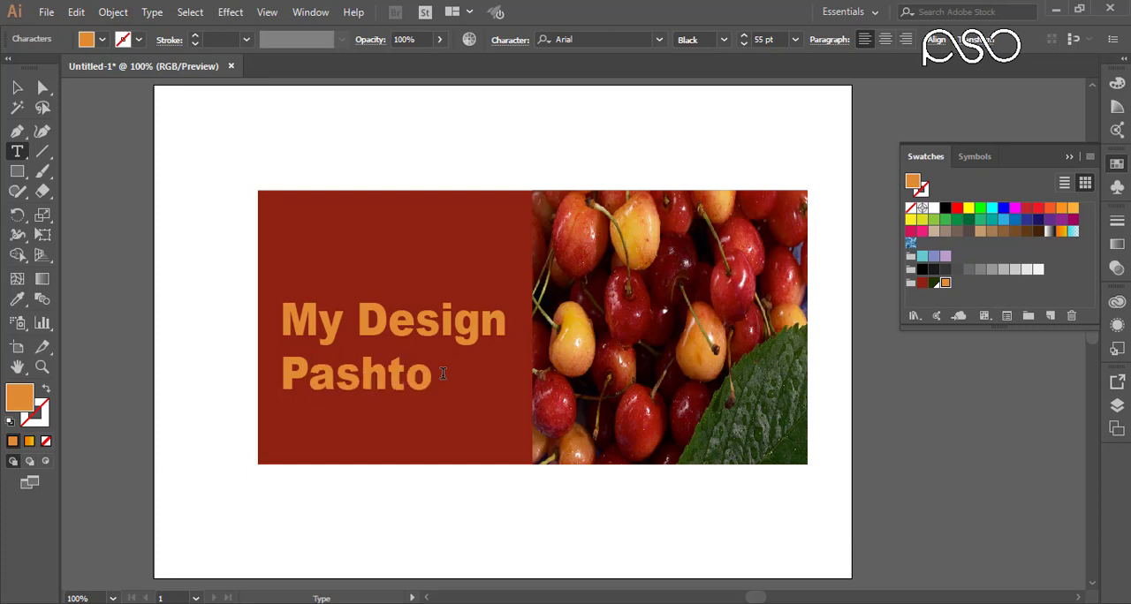
{"action": "type", "text": " Ser"}
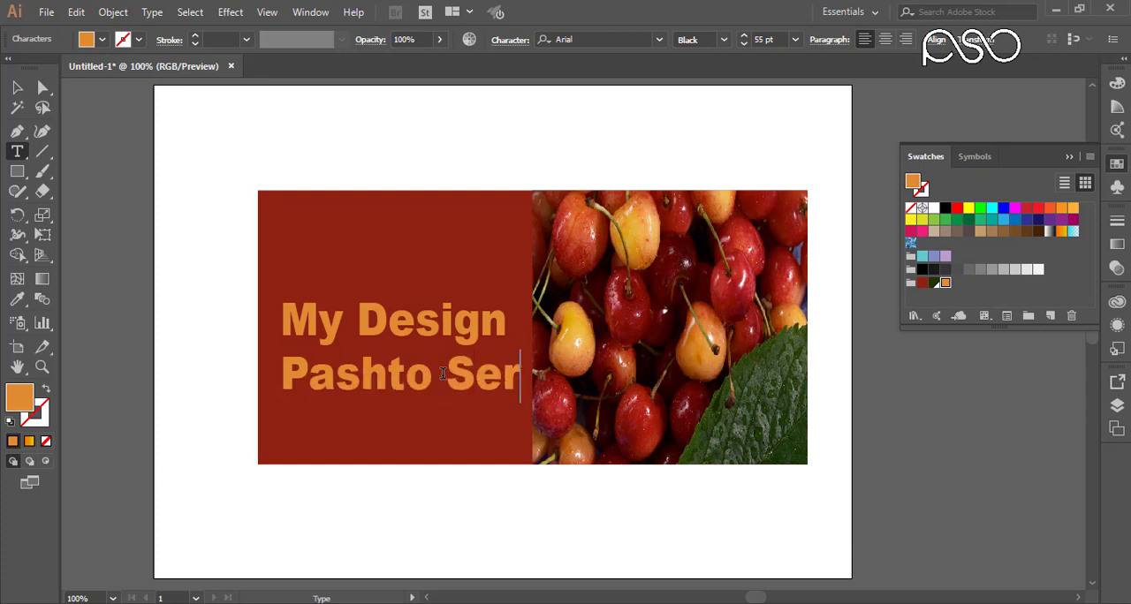
{"action": "type", "text": "vices On"}
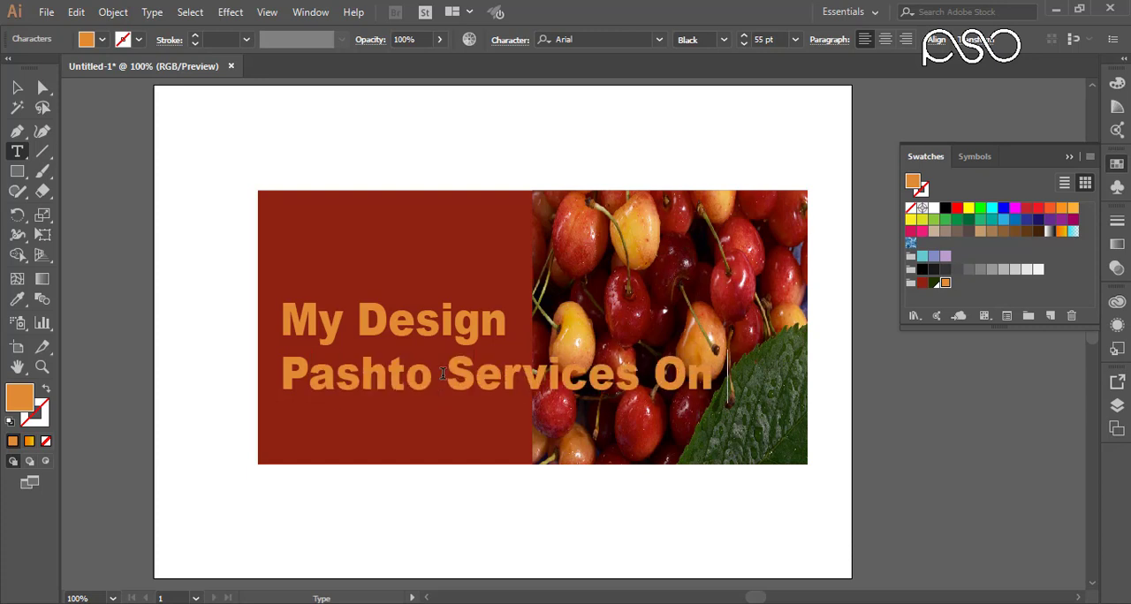
{"action": "type", "text": "line"}
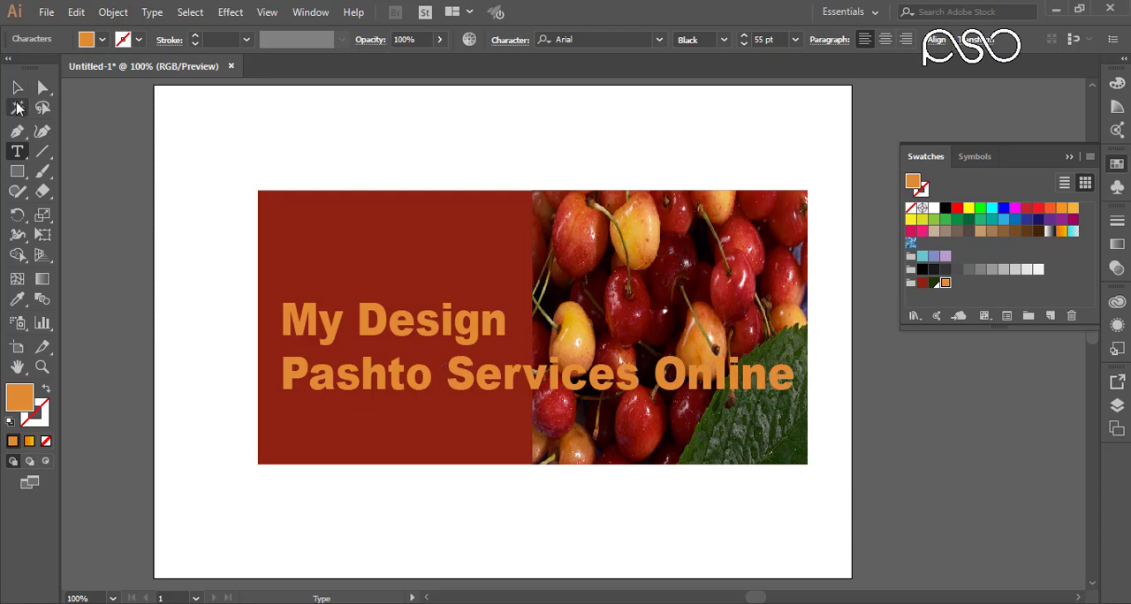
{"action": "key", "text": "Escape"}
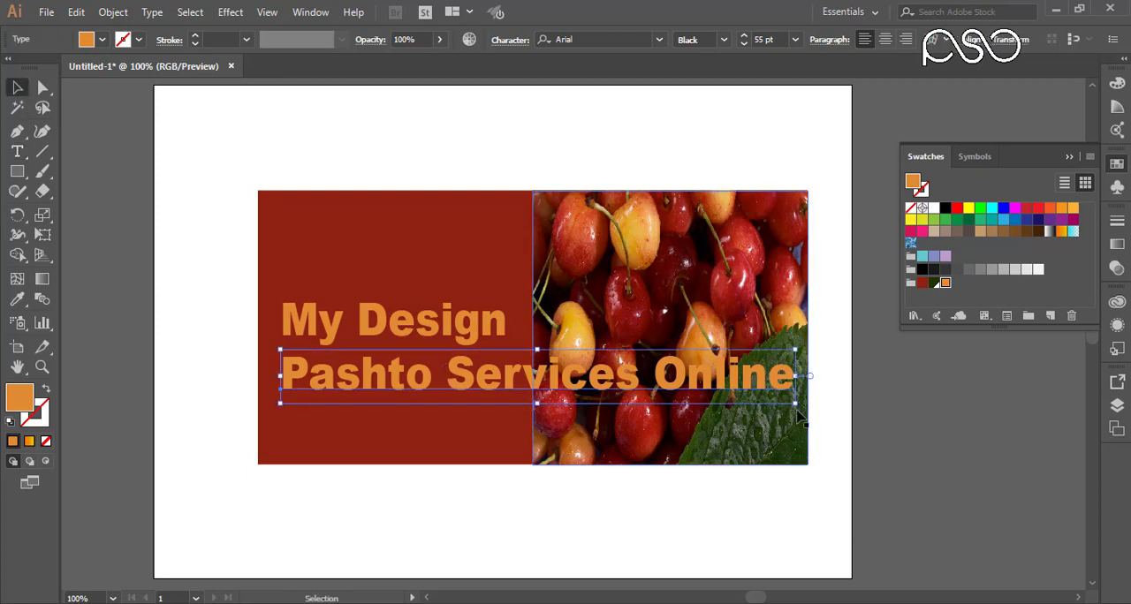
Step: Fit "Pashto Services Online" a little below the title at about 25 pt, and fill it white after trying the dark green swatch
{"action": "left_click_drag", "start_coordinate": [795, 405], "coordinate": [515, 382]}
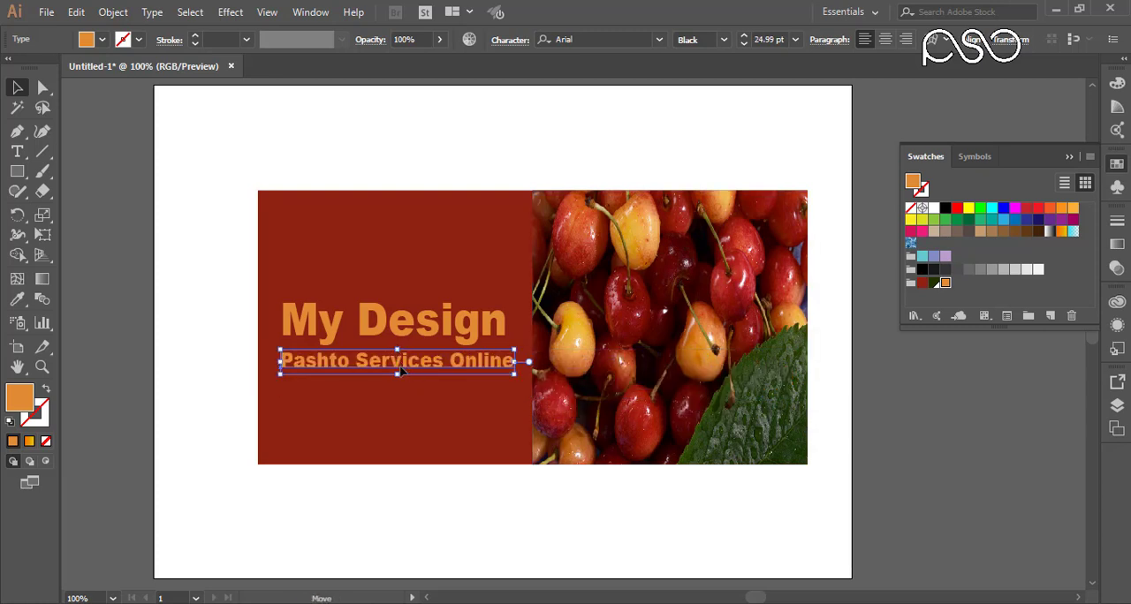
{"action": "left_click_drag", "start_coordinate": [399, 363], "coordinate": [400, 380]}
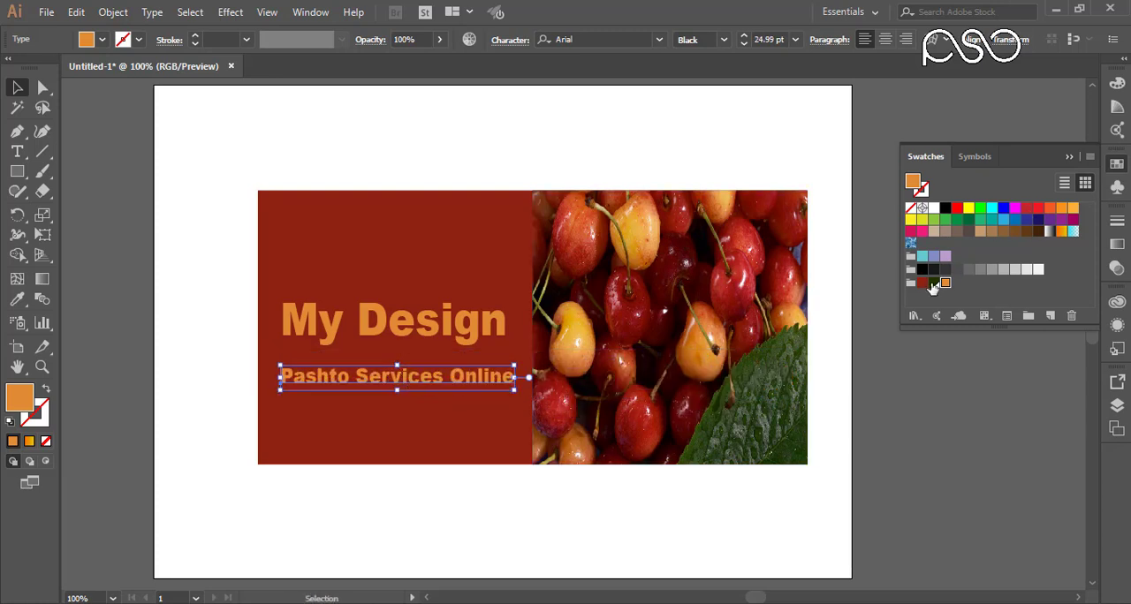
{"action": "left_click", "coordinate": [932, 285]}
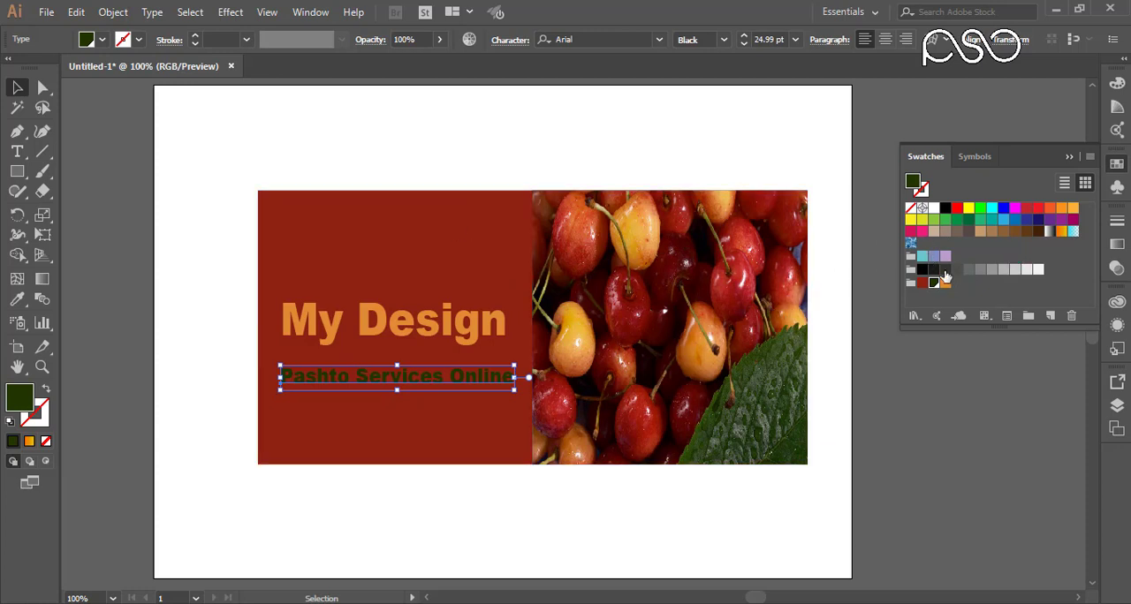
{"action": "left_click", "coordinate": [933, 210]}
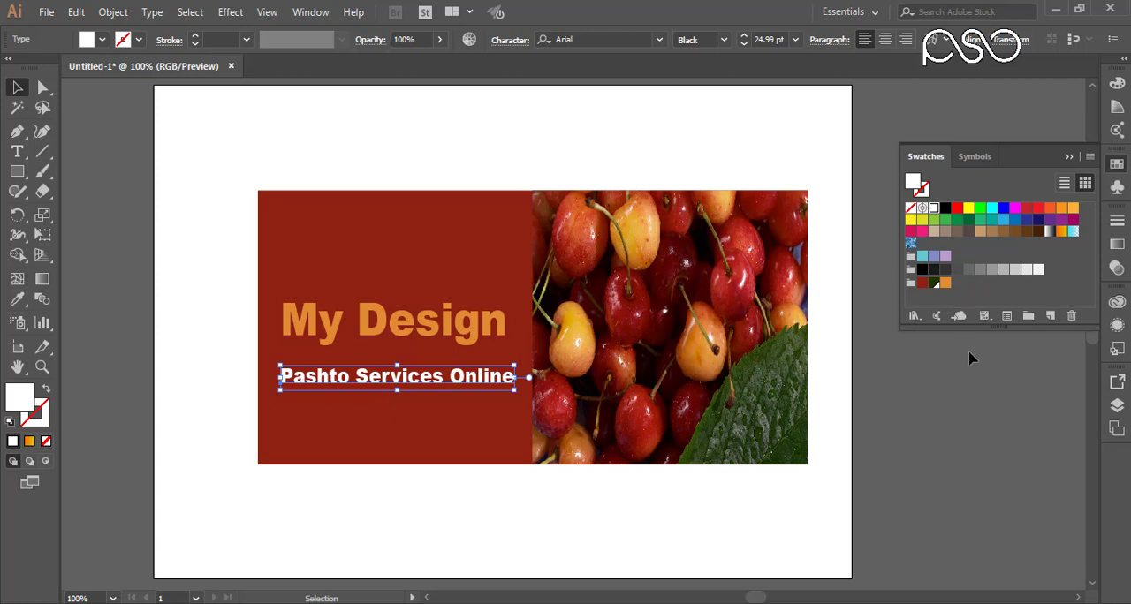
Step: Select the photo, rectangle and both text lines together and delete them from the artboard
{"action": "left_click_drag", "start_coordinate": [823, 129], "coordinate": [242, 457]}
{"action": "key", "text": "Delete"}
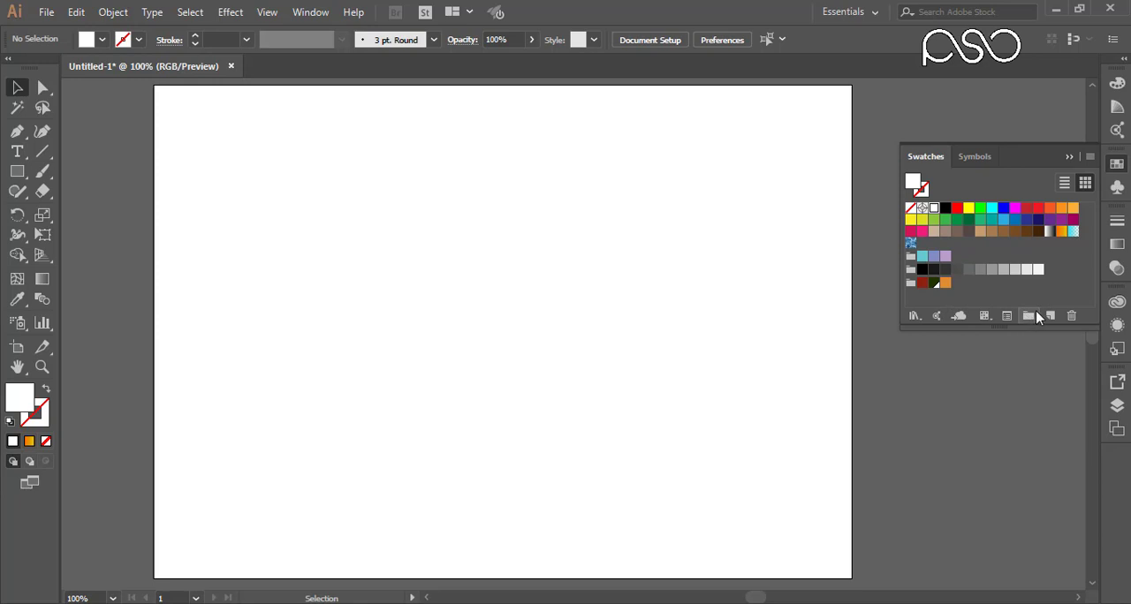
Step: Make RGB Green the fill colour and view its swatch options, closing them without changes
{"action": "left_click", "coordinate": [979, 208]}
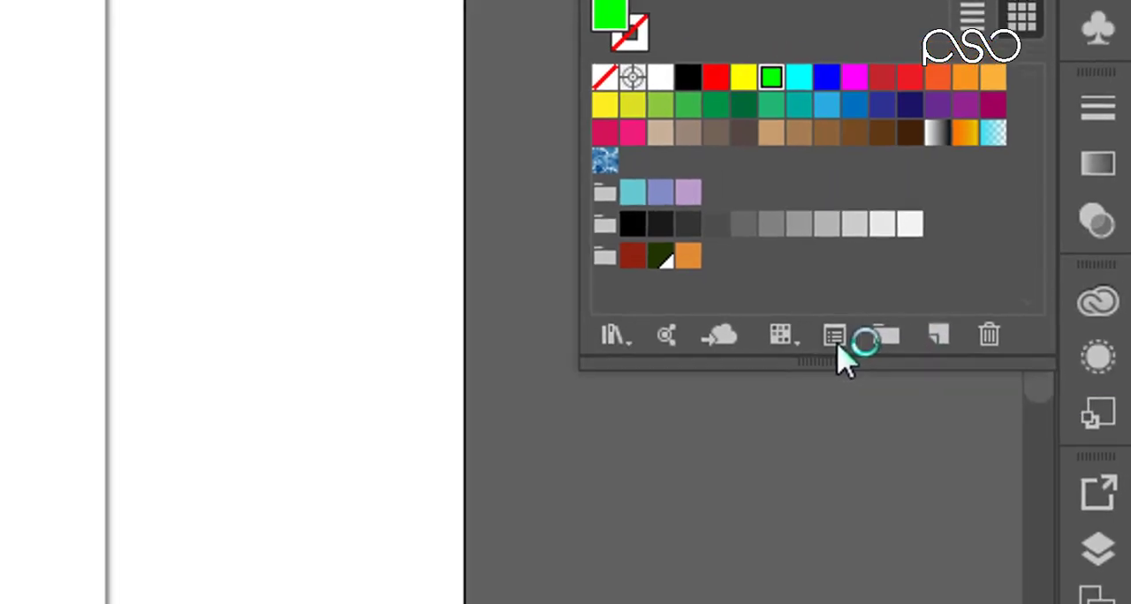
{"action": "left_click", "coordinate": [806, 343]}
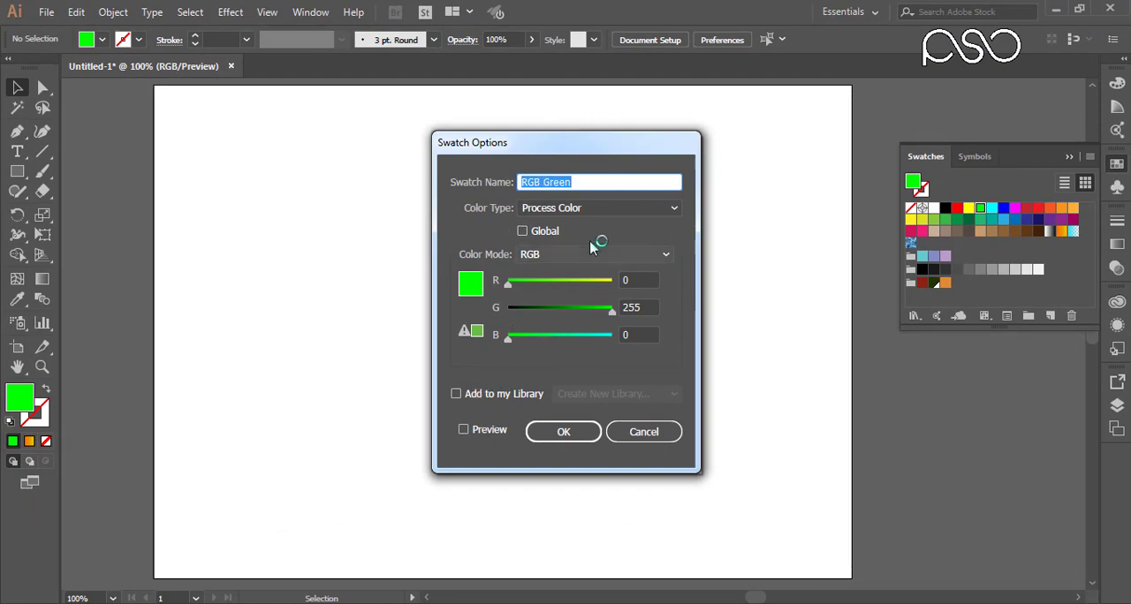
{"action": "left_click", "coordinate": [643, 432]}
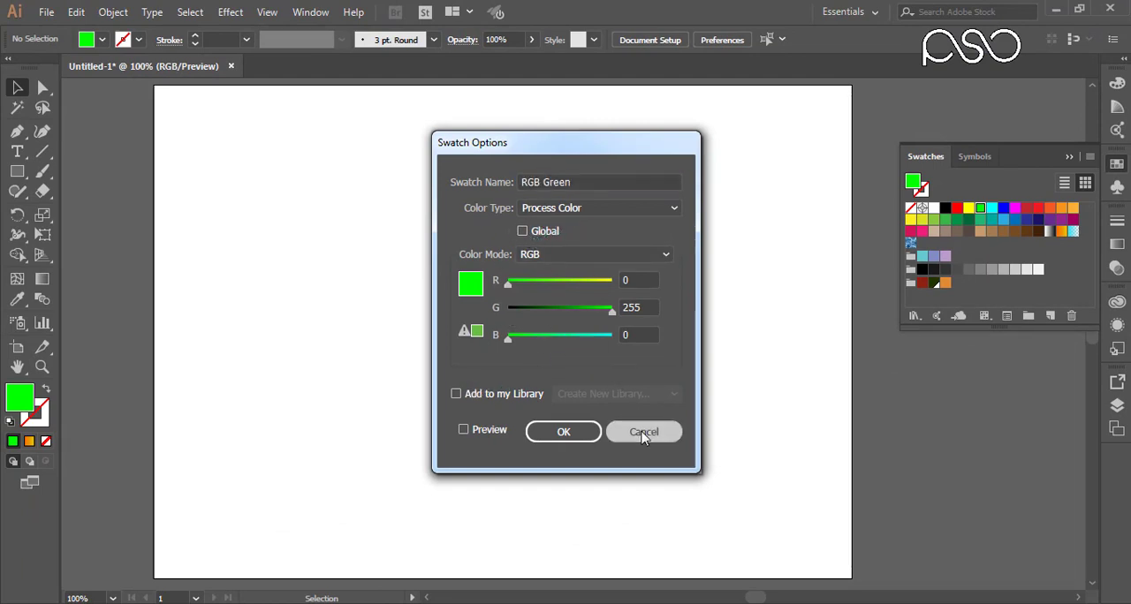
Step: Draw five separate green circles across the artboard with the Ellipse tool, about 144 to 186 pt in diameter
{"action": "left_click_drag", "start_coordinate": [17, 173], "coordinate": [88, 212]}
{"action": "left_click_drag", "start_coordinate": [265, 176], "coordinate": [387, 298]}
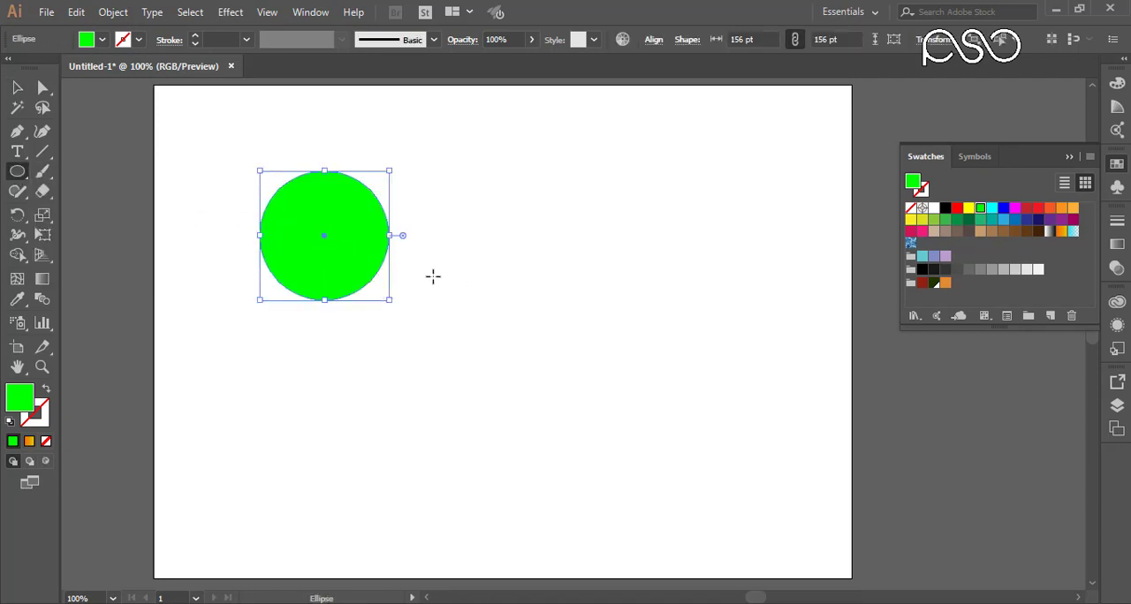
{"action": "left_click_drag", "start_coordinate": [427, 267], "coordinate": [572, 411]}
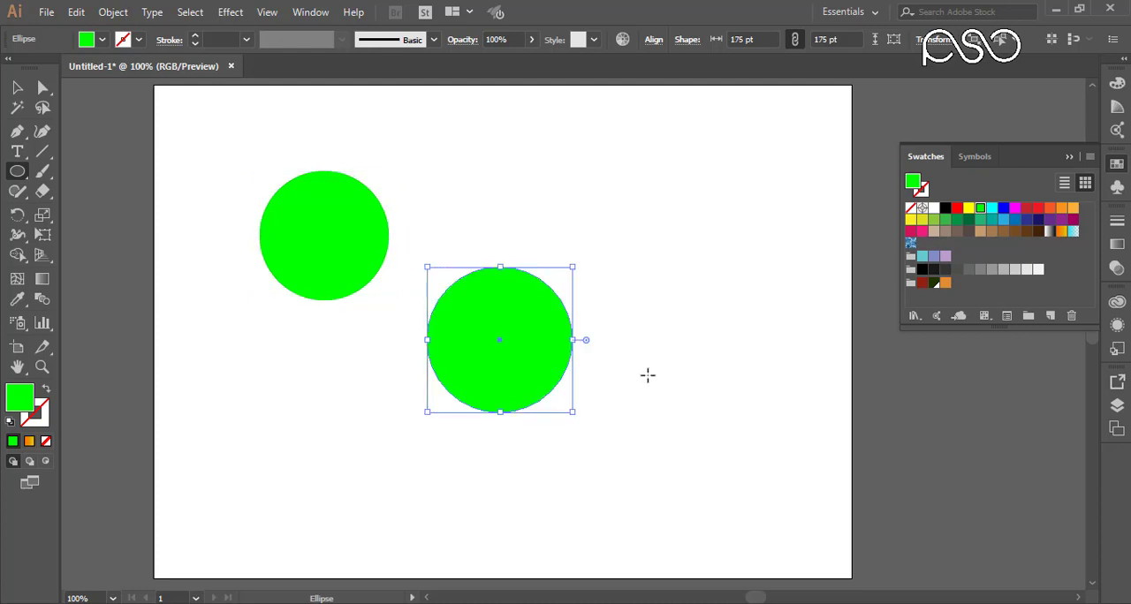
{"action": "left_click_drag", "start_coordinate": [621, 366], "coordinate": [775, 520]}
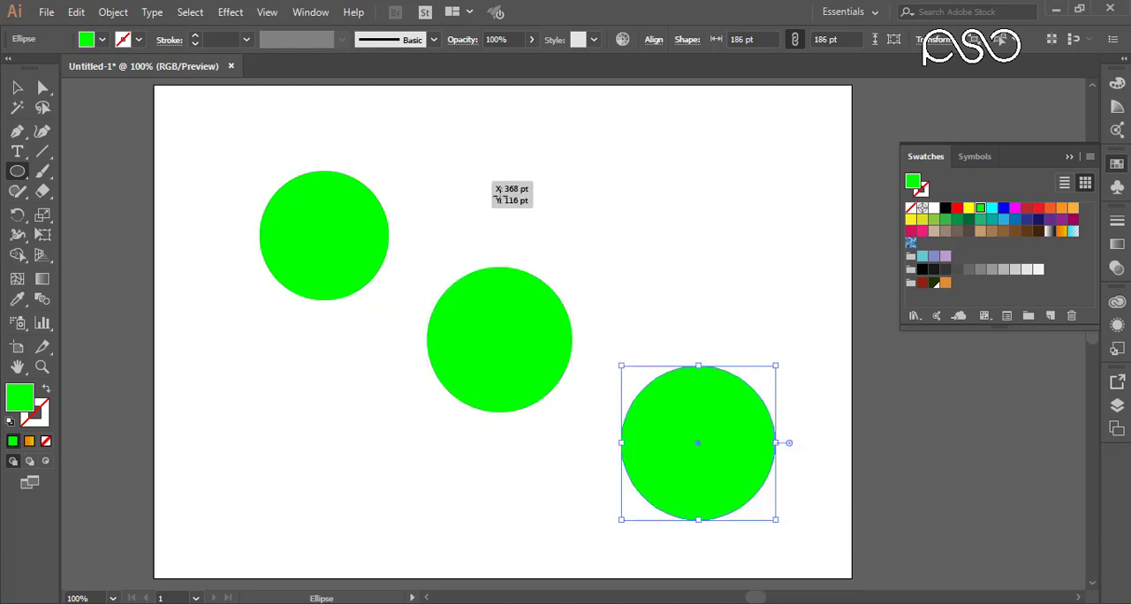
{"action": "left_click_drag", "start_coordinate": [527, 160], "coordinate": [645, 242]}
{"action": "left_click_drag", "start_coordinate": [255, 401], "coordinate": [402, 475]}
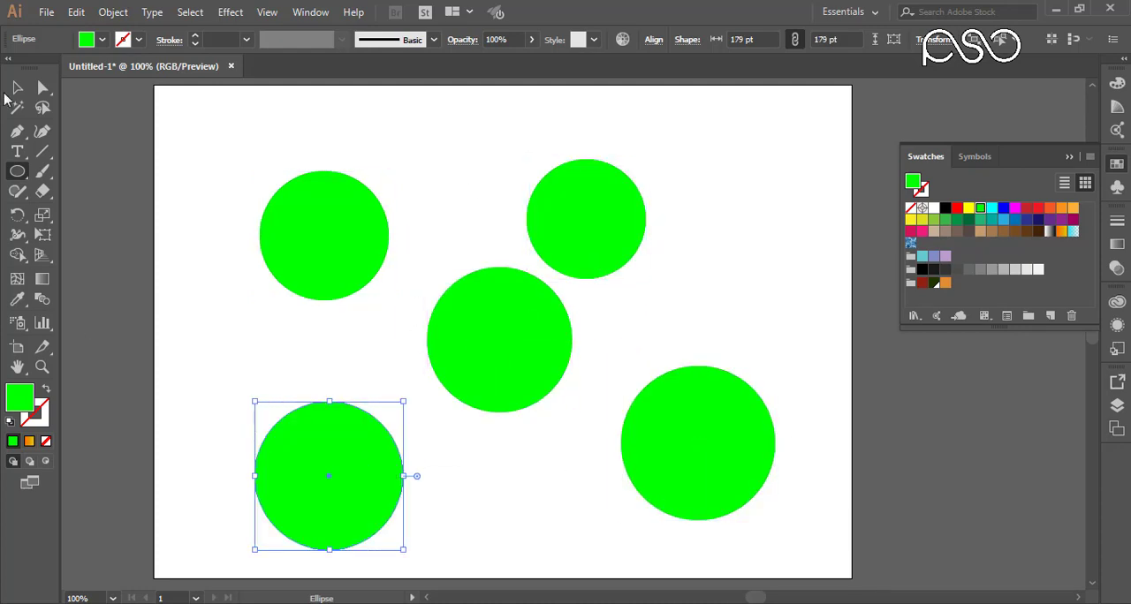
Step: Fill the smallest circle, about 144 pt wide, with the dark green "Green" swatch from the My Colors group
{"action": "left_click", "coordinate": [18, 88]}
{"action": "left_click", "coordinate": [594, 222]}
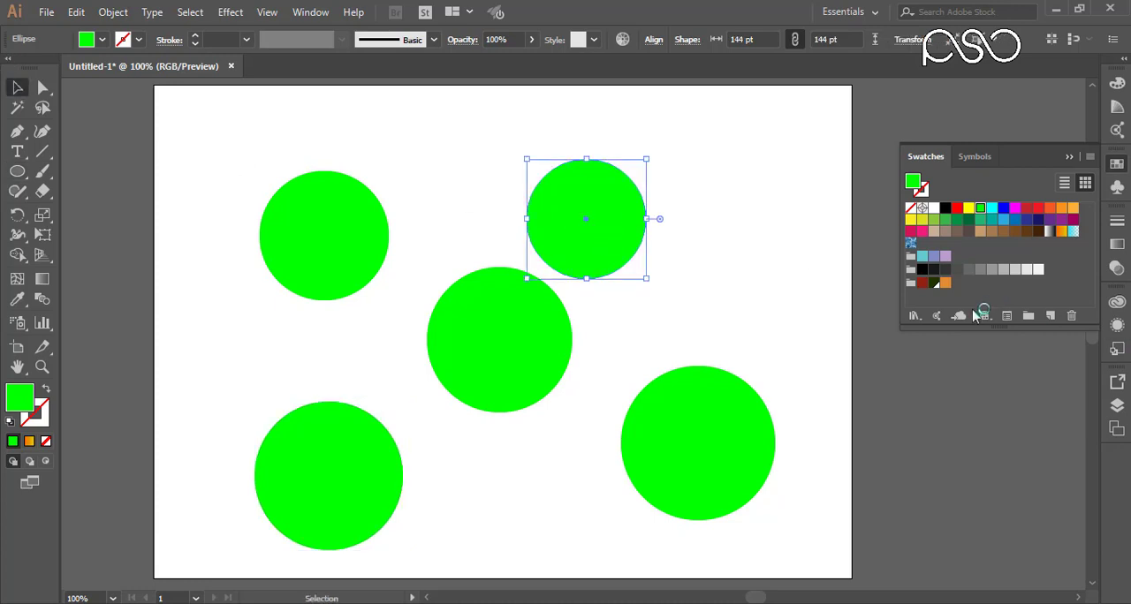
{"action": "left_click", "coordinate": [934, 283]}
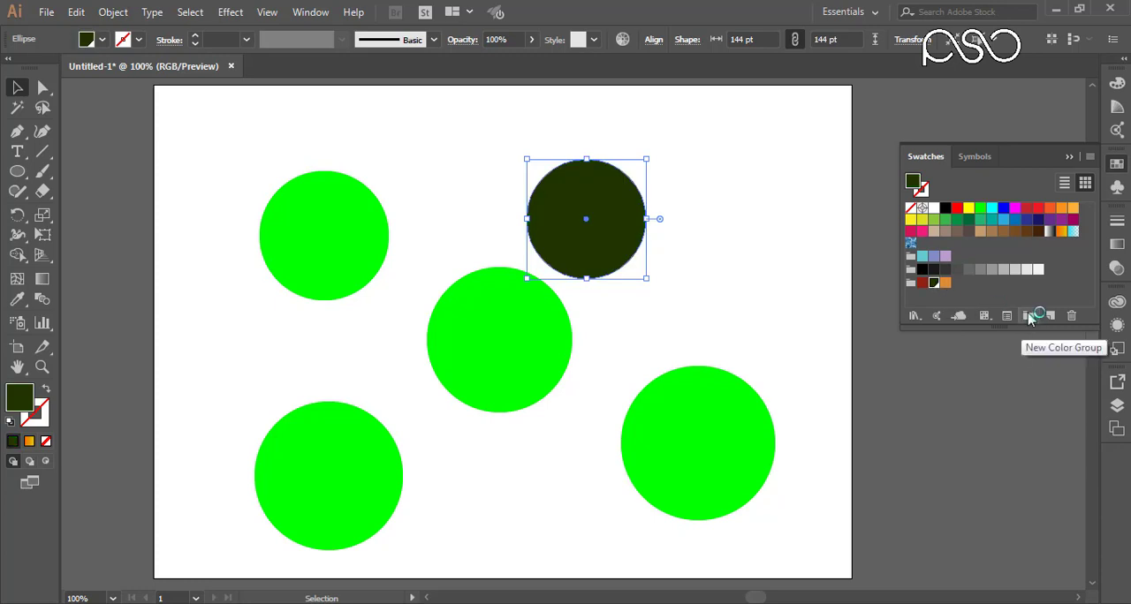
Step: Check the dark green "Green" swatch's options, and fill the circles about 179 pt and 156 pt wide with that swatch
{"action": "left_click", "coordinate": [1007, 316]}
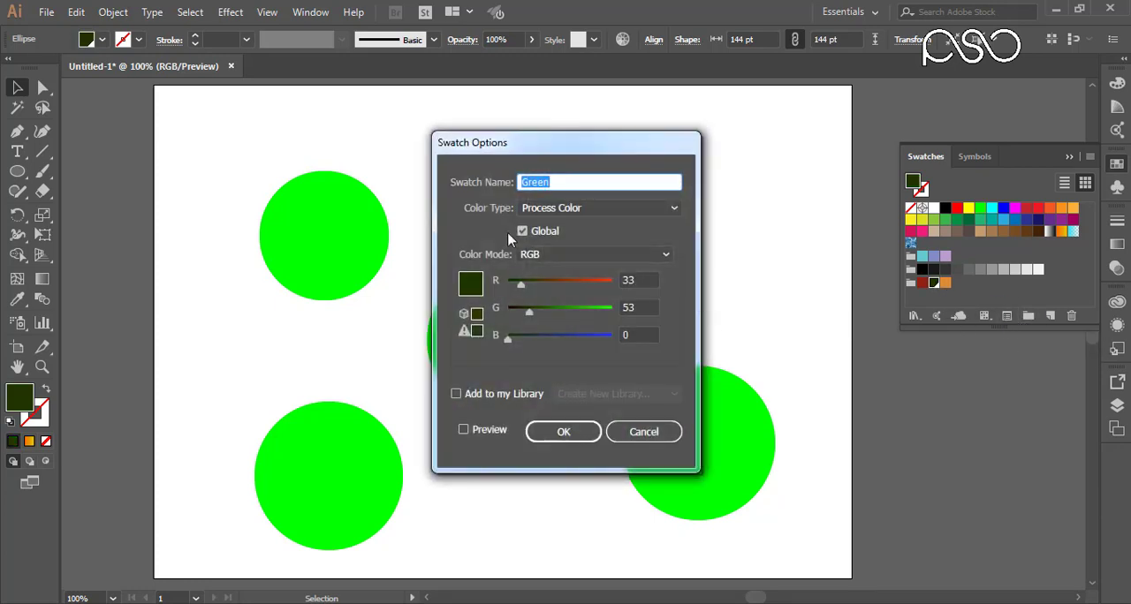
{"action": "left_click", "coordinate": [651, 431]}
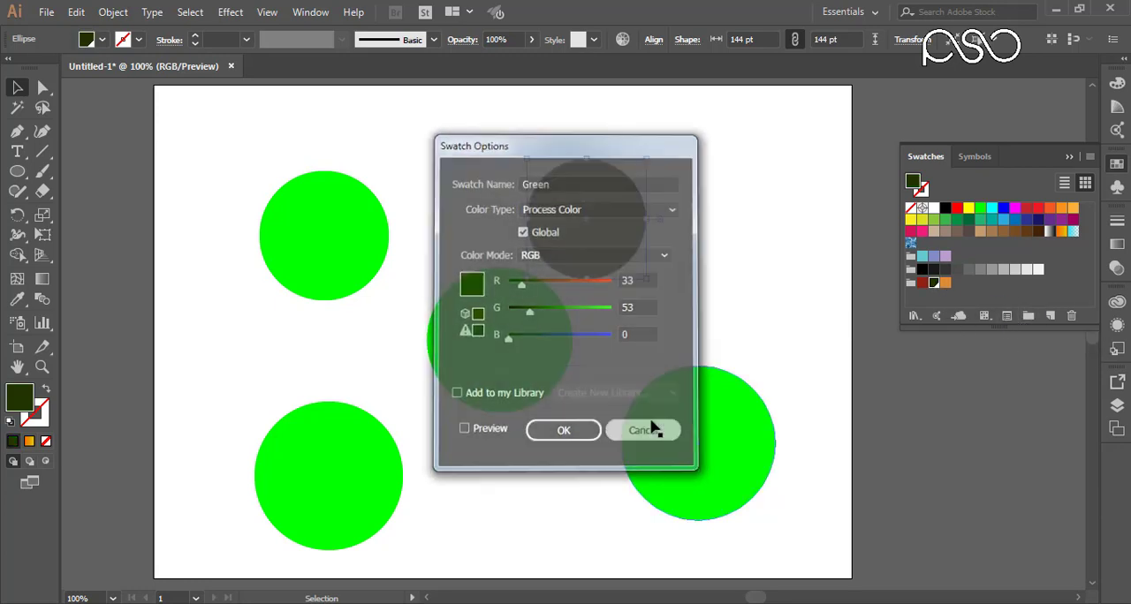
{"action": "left_click", "coordinate": [331, 461]}
{"action": "left_click", "coordinate": [934, 282]}
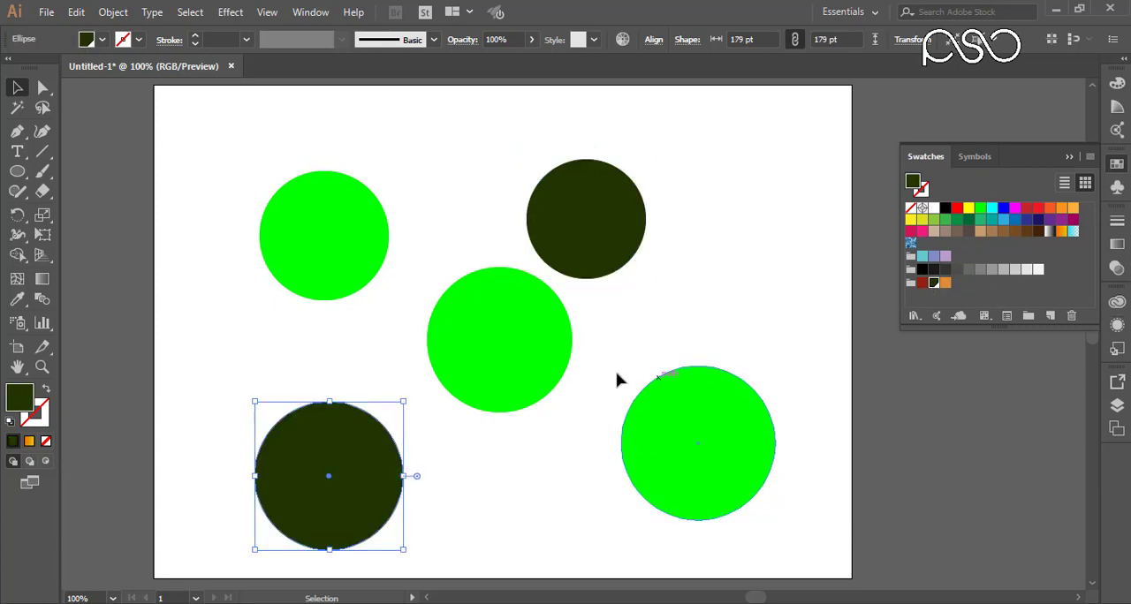
{"action": "left_click", "coordinate": [323, 243]}
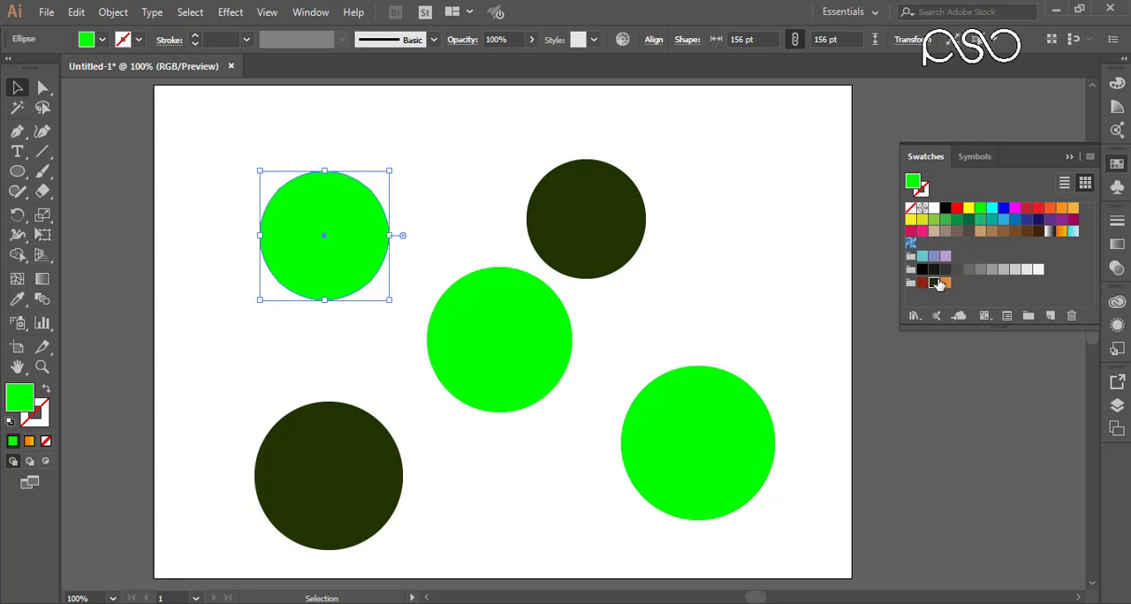
{"action": "left_click", "coordinate": [933, 282]}
{"action": "left_click", "coordinate": [730, 183]}
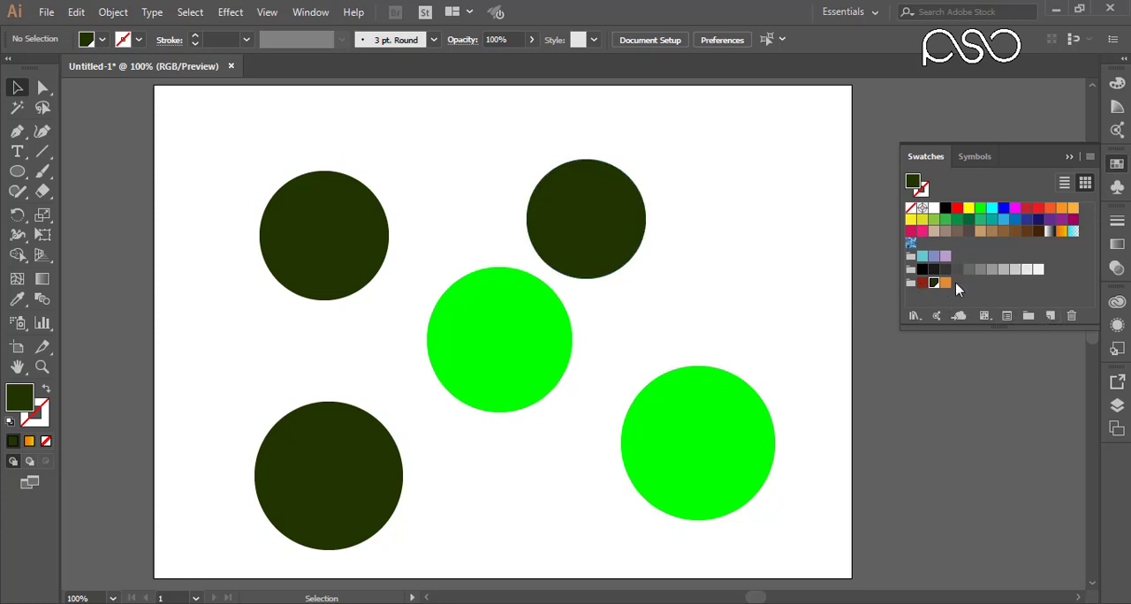
Step: Edit the global "Green" swatch, setting its G value to 102 with Preview enabled, and apply the change
{"action": "double_click", "coordinate": [933, 283]}
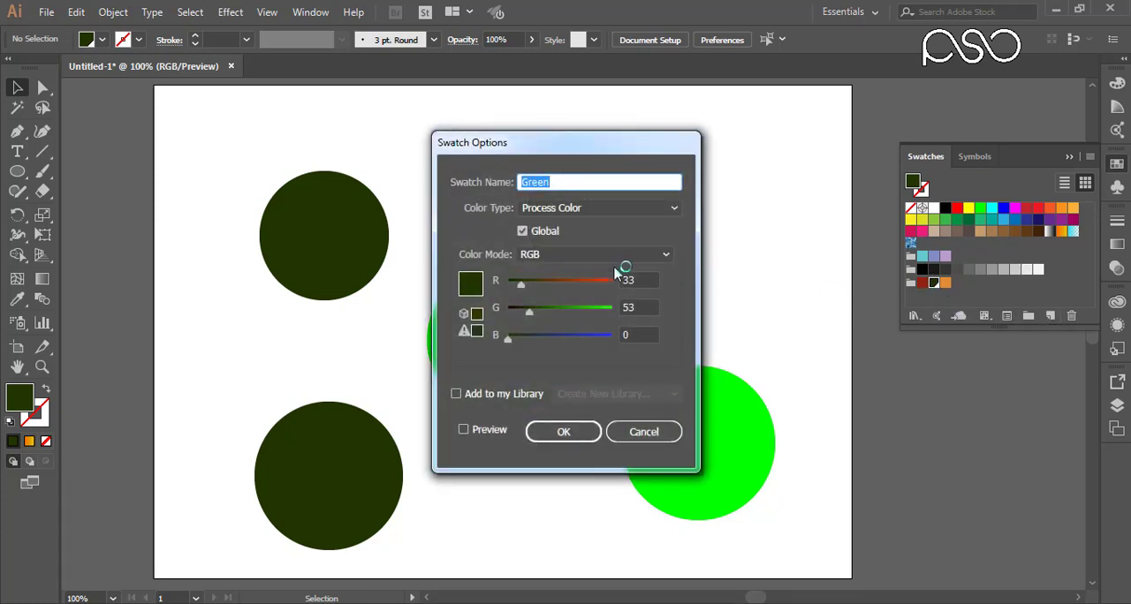
{"action": "left_click_drag", "start_coordinate": [569, 150], "coordinate": [761, 93]}
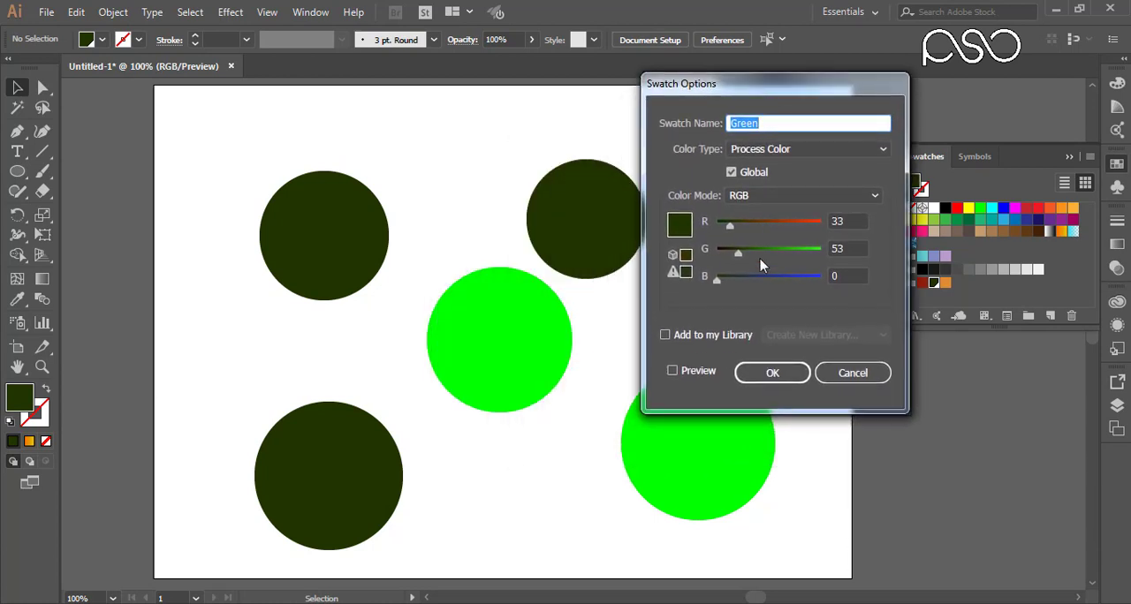
{"action": "left_click_drag", "start_coordinate": [739, 255], "coordinate": [756, 255]}
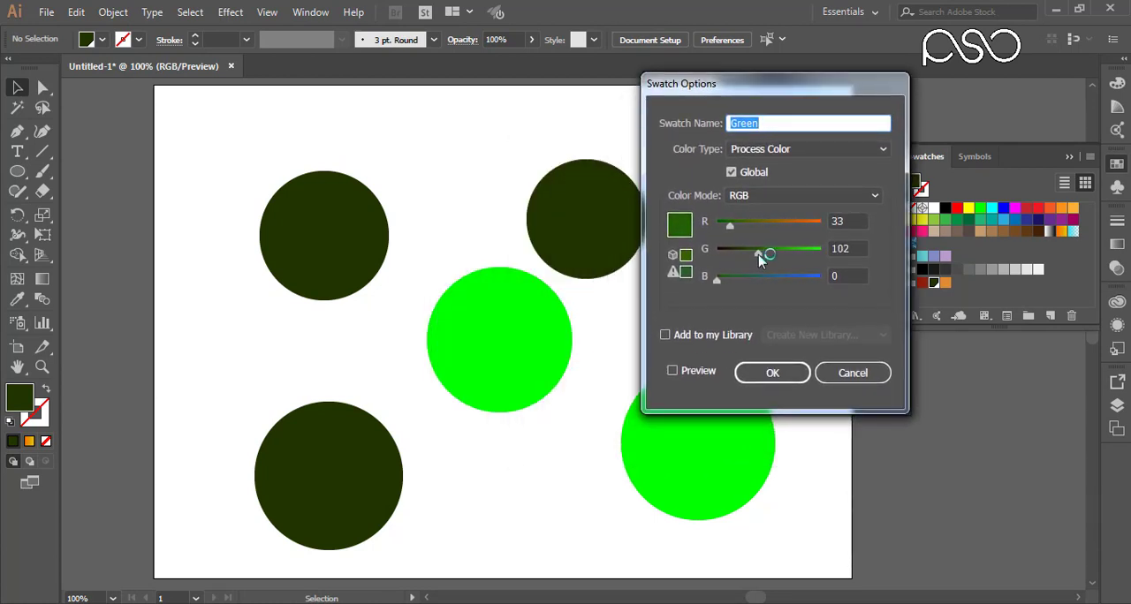
{"action": "left_click", "coordinate": [672, 370]}
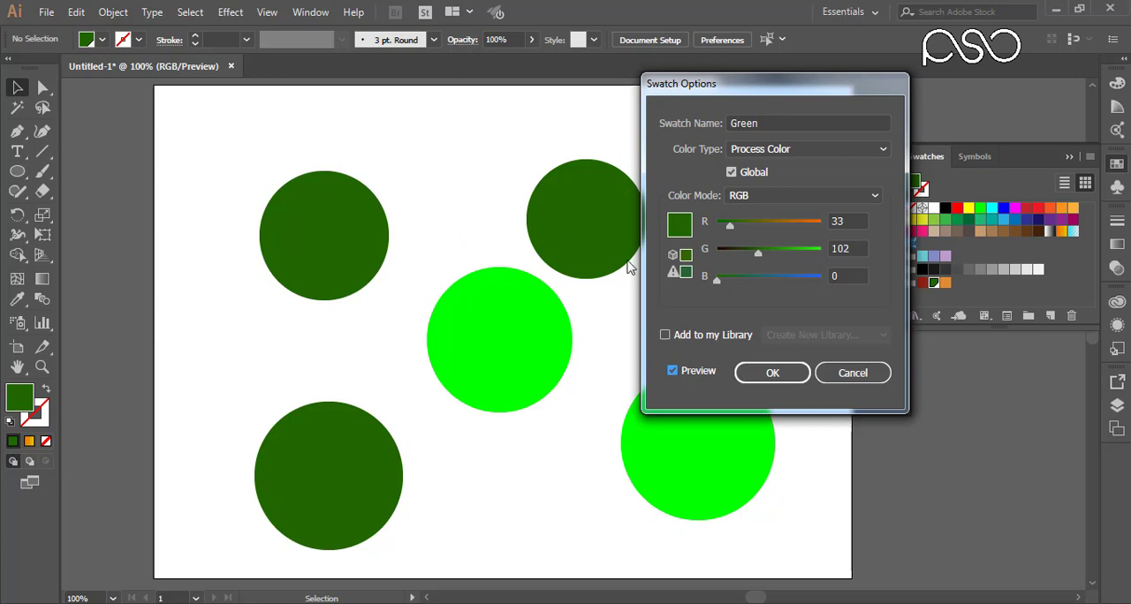
{"action": "left_click", "coordinate": [778, 380]}
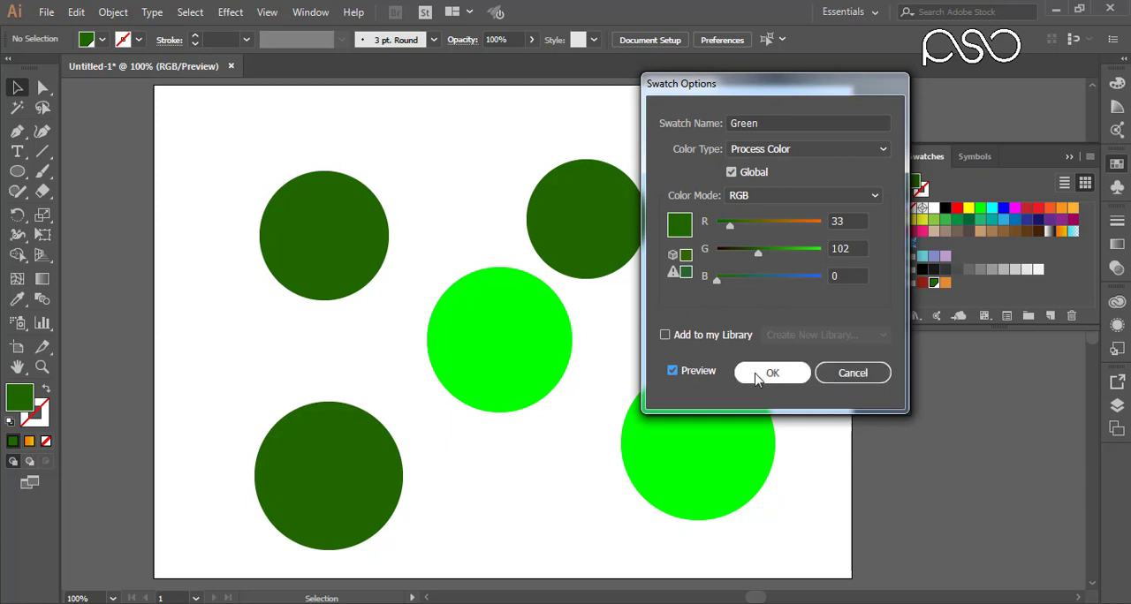
{"action": "left_click", "coordinate": [772, 373]}
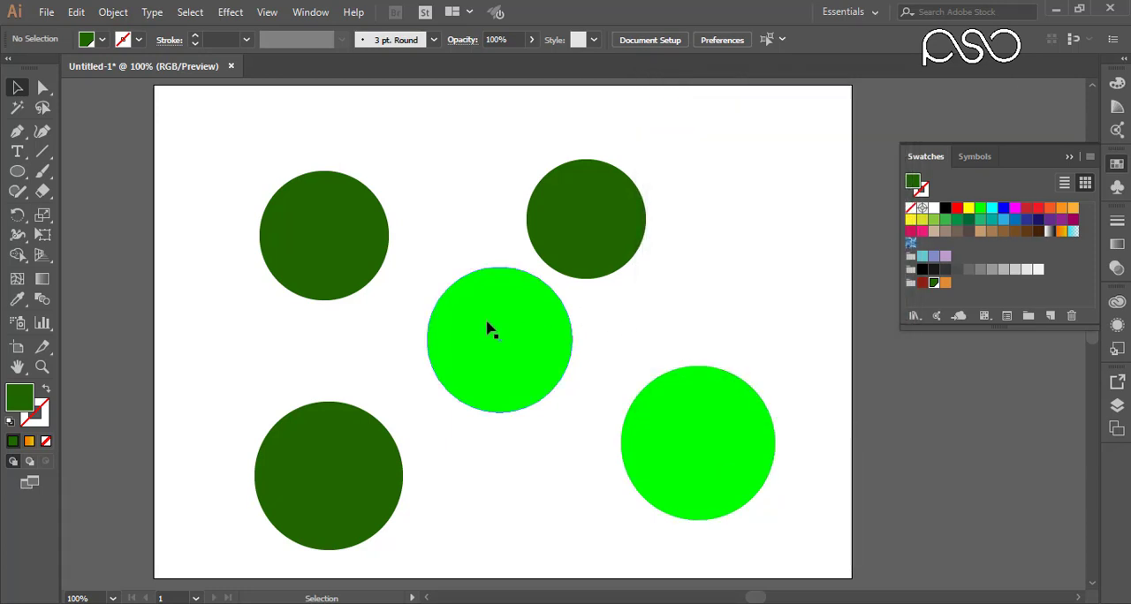
Step: View the swatch options of the two bright green circles' fill one after the other, closing them without changes
{"action": "left_click", "coordinate": [490, 331]}
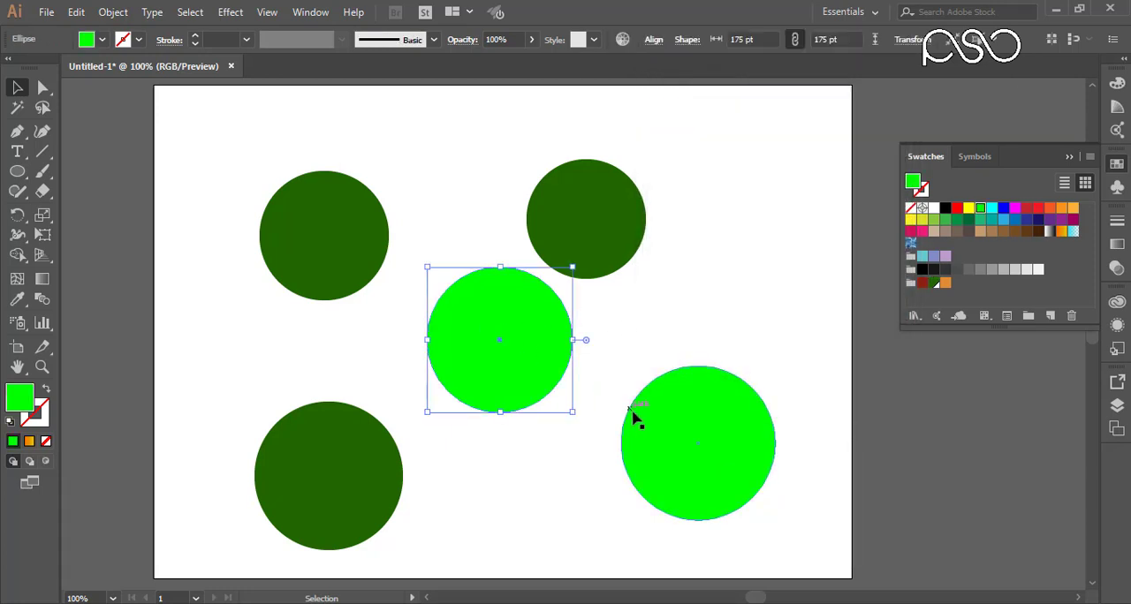
{"action": "left_click", "coordinate": [1006, 318]}
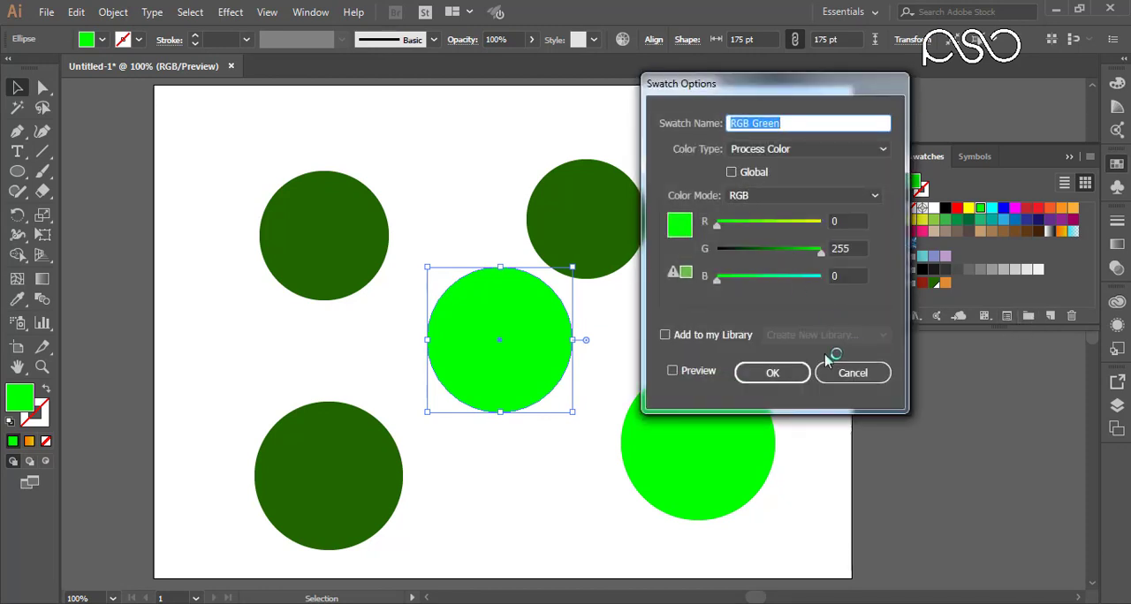
{"action": "left_click", "coordinate": [854, 372]}
{"action": "left_click", "coordinate": [711, 442]}
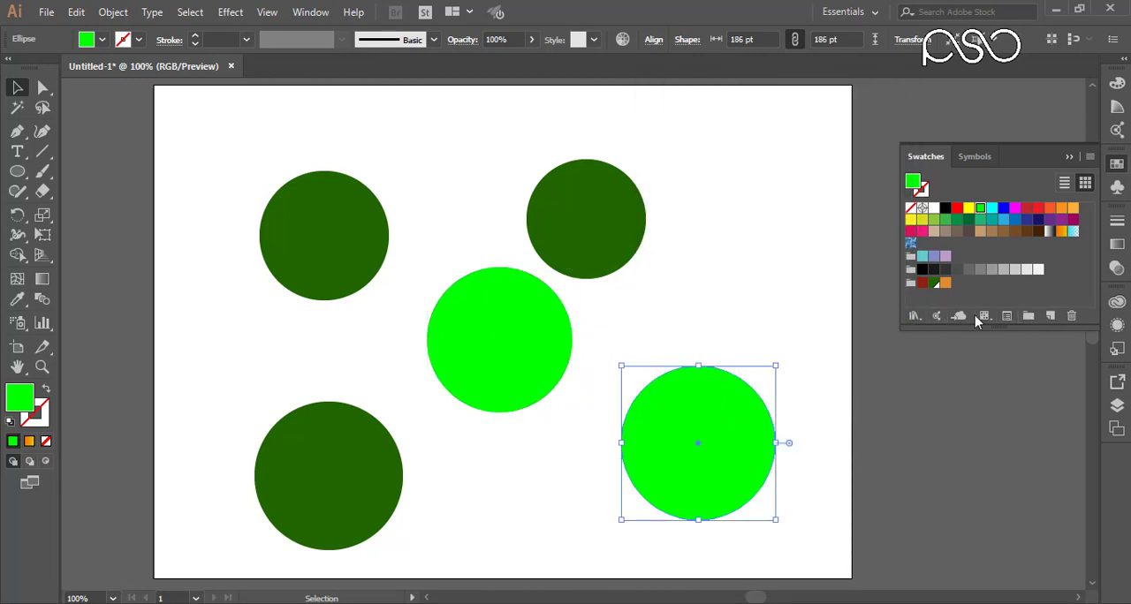
{"action": "left_click", "coordinate": [1004, 315]}
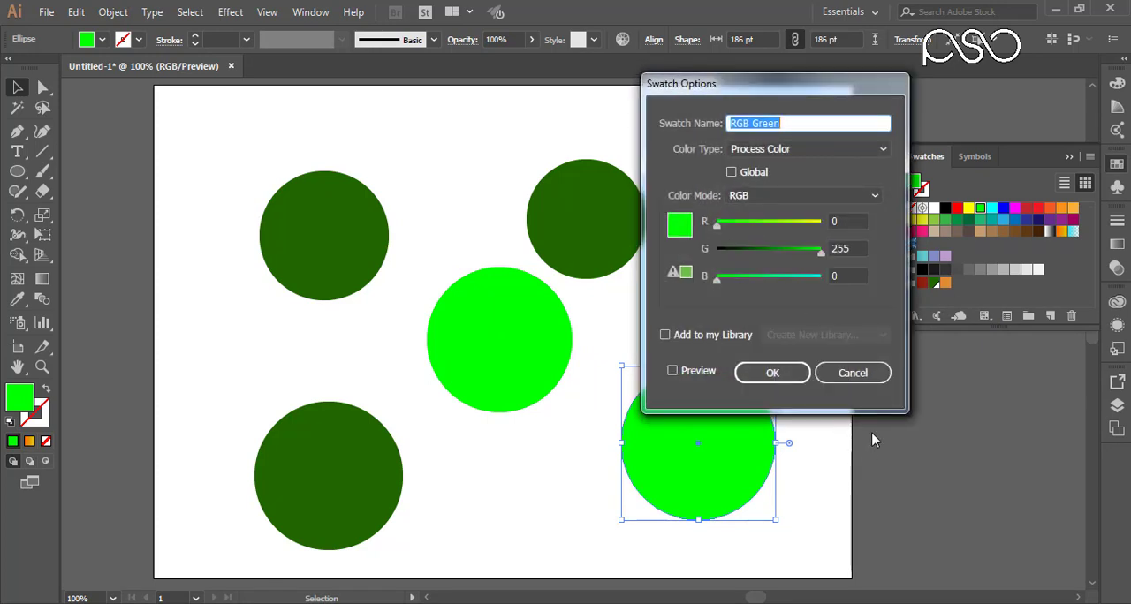
{"action": "left_click", "coordinate": [853, 372]}
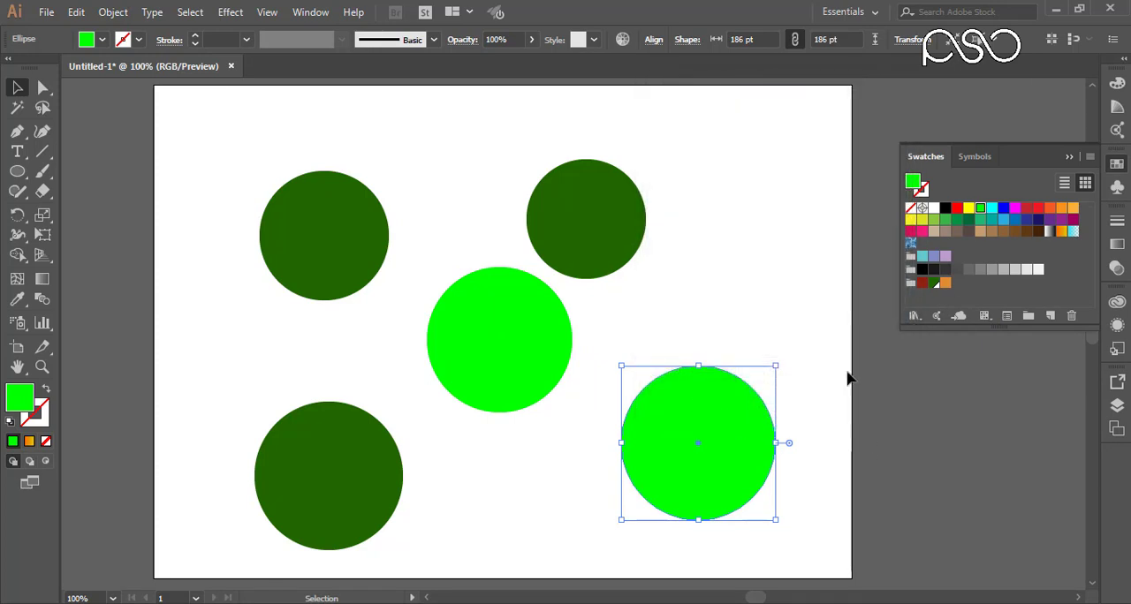
Step: Try an R value of 81 for the RGB Green swatch with Preview enabled, and cancel the edit
{"action": "double_click", "coordinate": [980, 210]}
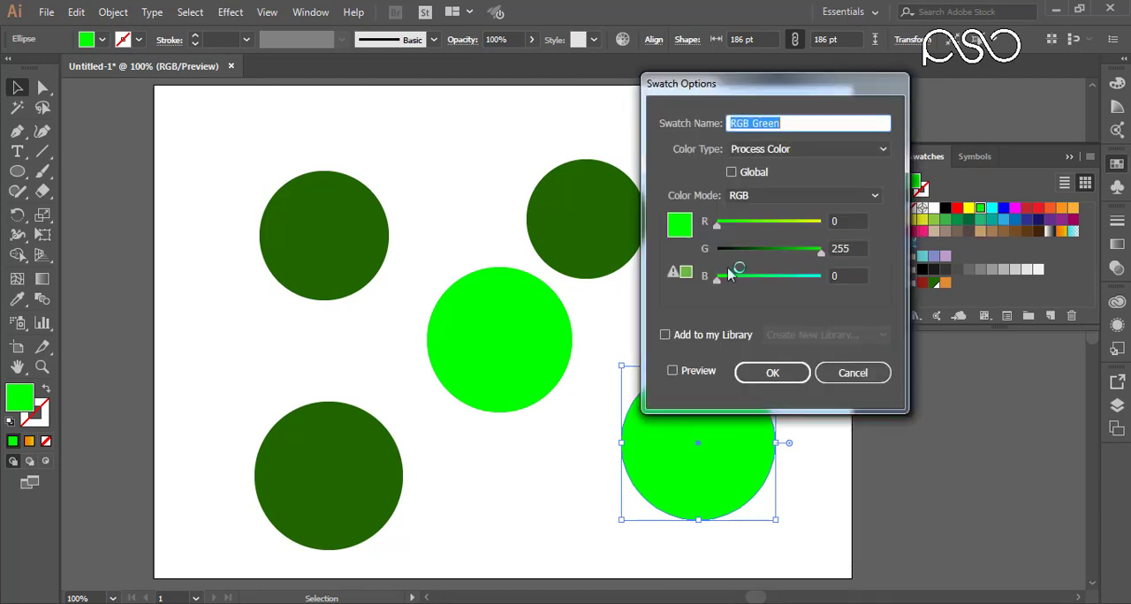
{"action": "left_click_drag", "start_coordinate": [705, 87], "coordinate": [833, 61]}
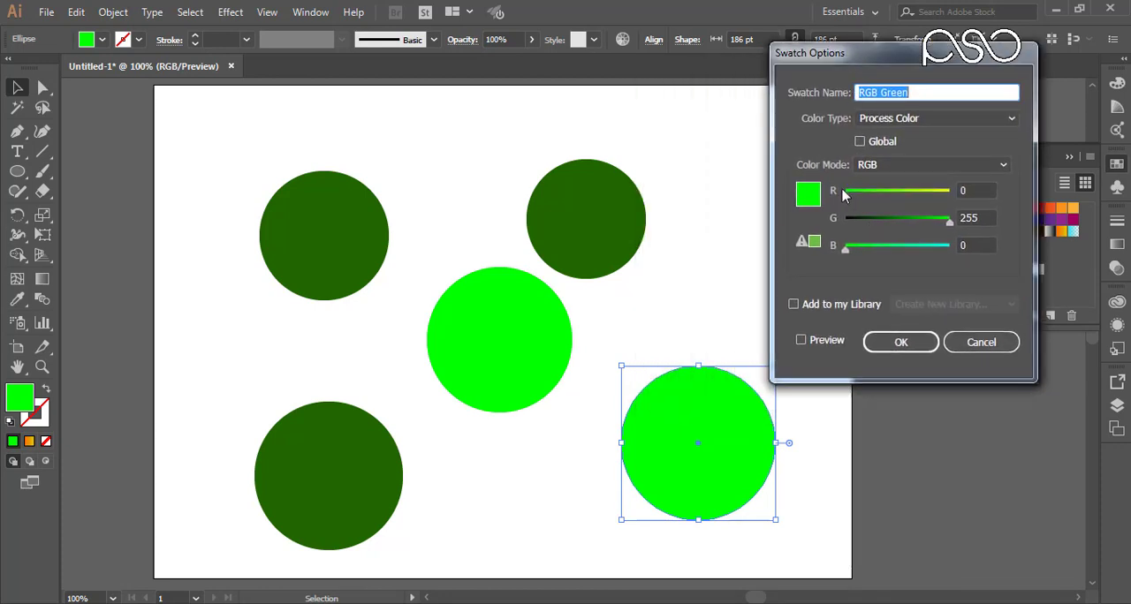
{"action": "left_click_drag", "start_coordinate": [845, 197], "coordinate": [879, 196]}
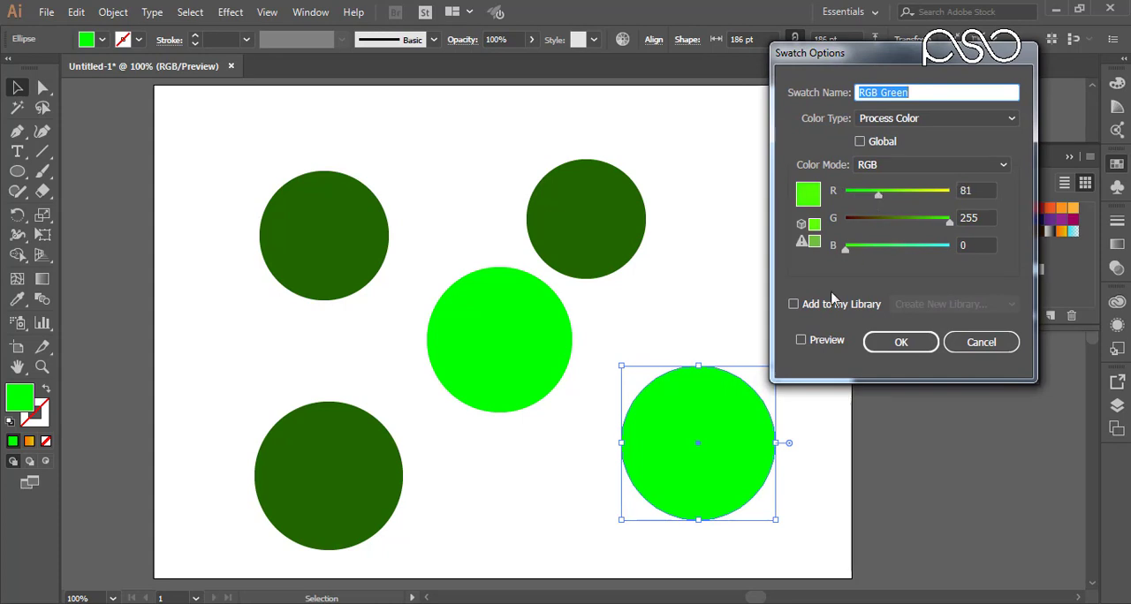
{"action": "left_click", "coordinate": [819, 340]}
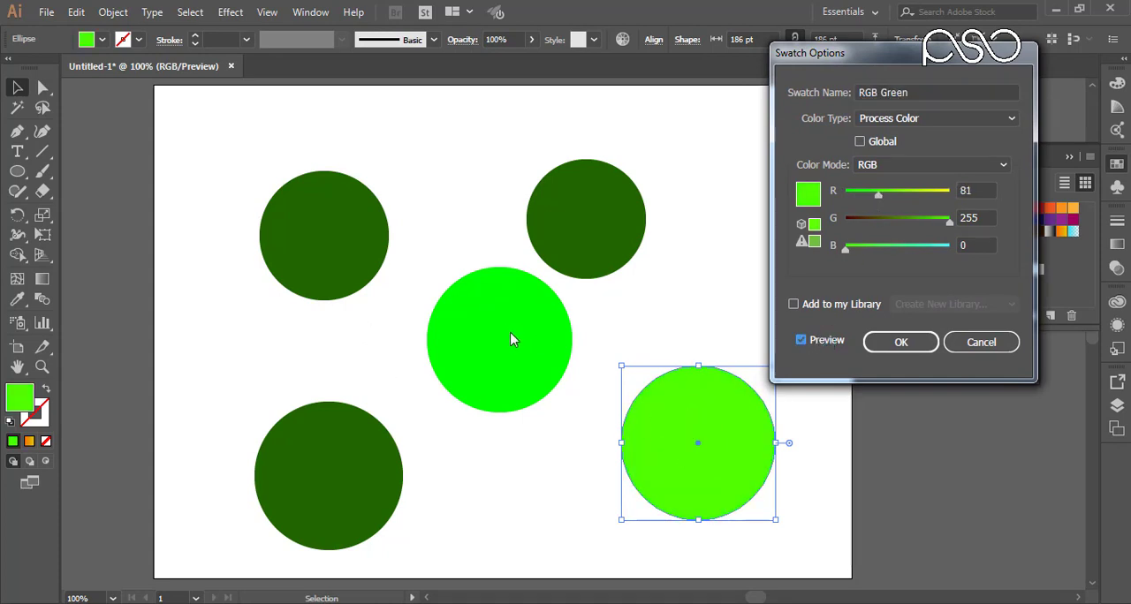
{"action": "left_click", "coordinate": [972, 348]}
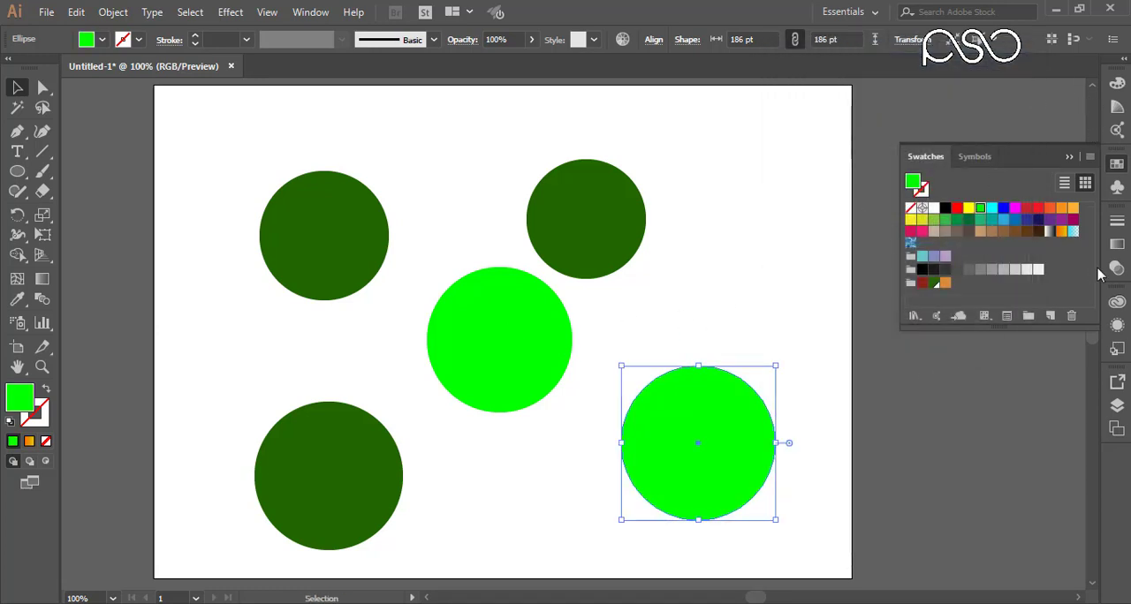
Step: Select all five circles together and delete them from the artboard
{"action": "left_click_drag", "start_coordinate": [789, 155], "coordinate": [291, 486]}
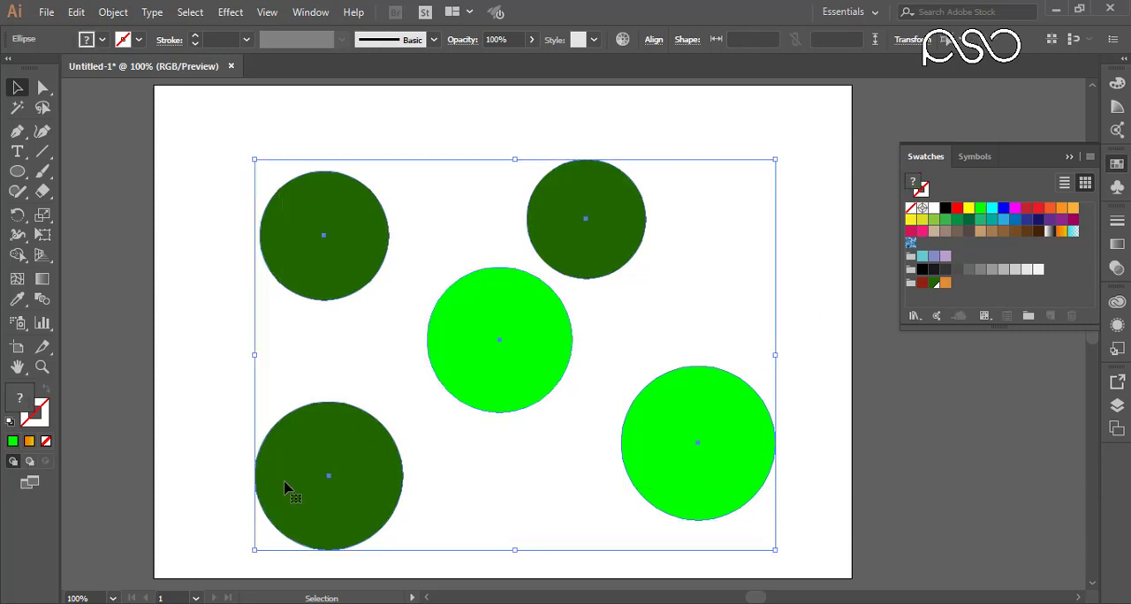
{"action": "key", "text": "Delete"}
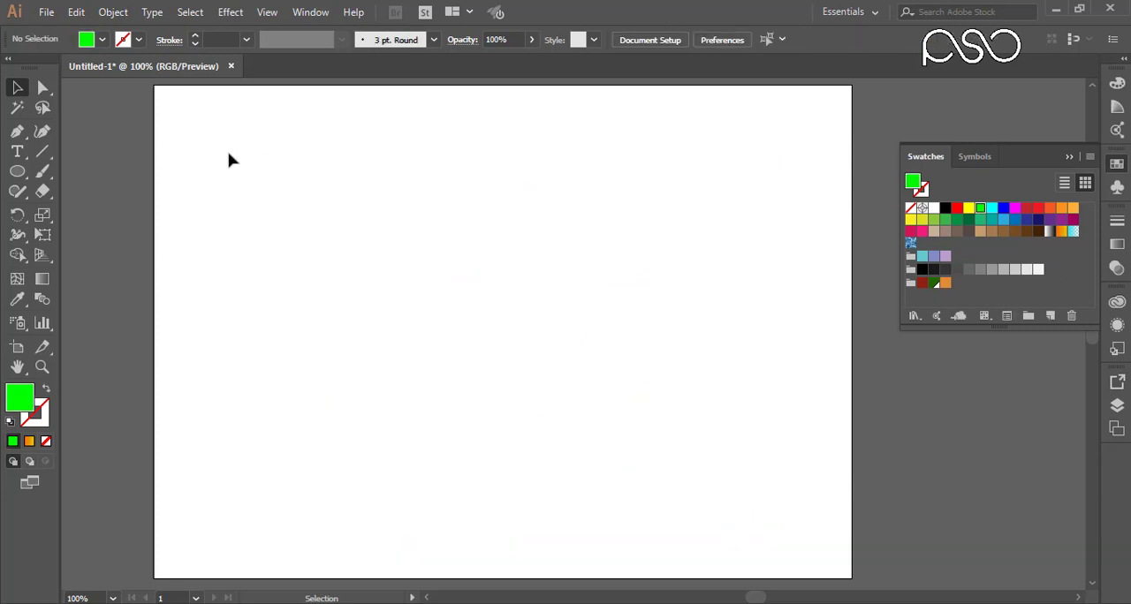
Step: Draw a large rectangle filled with the blue pattern swatch using the Rounded Rectangle tool, and delete it
{"action": "left_click", "coordinate": [911, 244]}
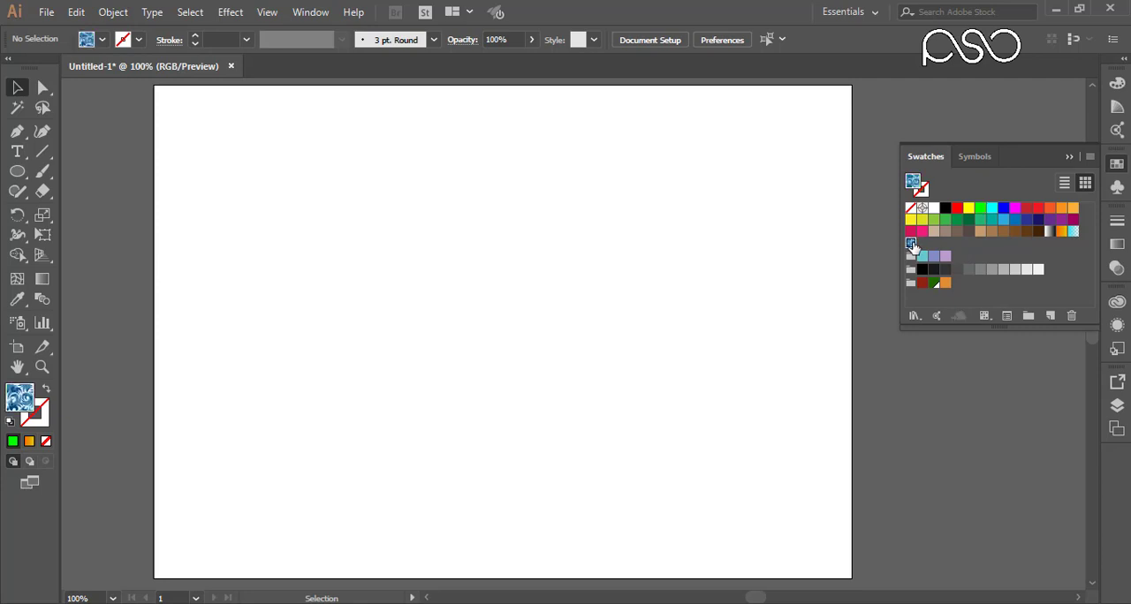
{"action": "left_click", "coordinate": [20, 174]}
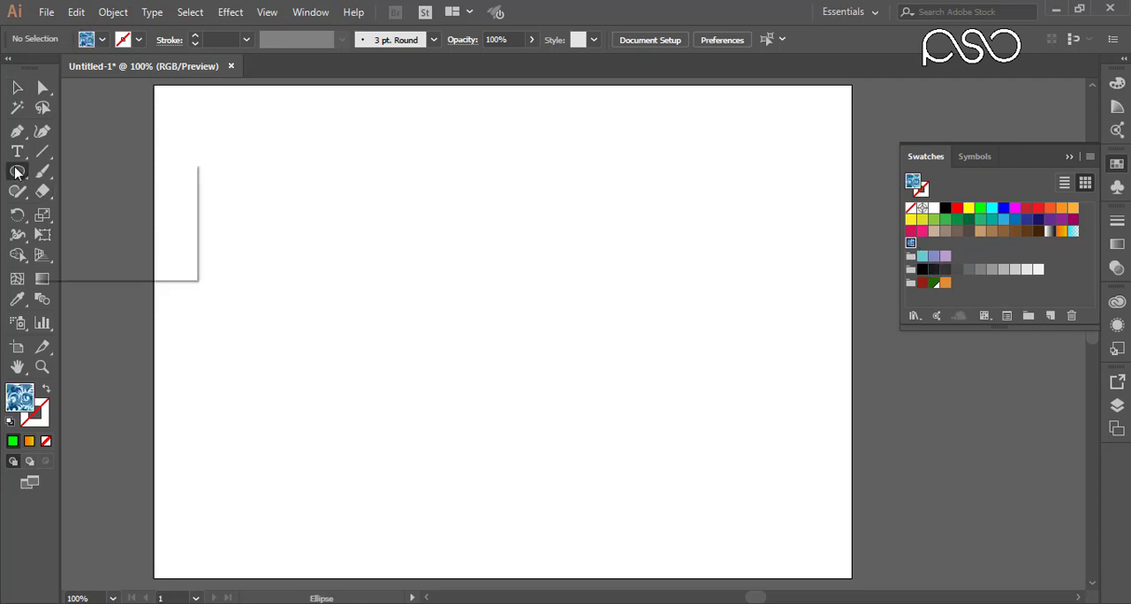
{"action": "left_click", "coordinate": [61, 187]}
{"action": "left_click_drag", "start_coordinate": [239, 182], "coordinate": [784, 486]}
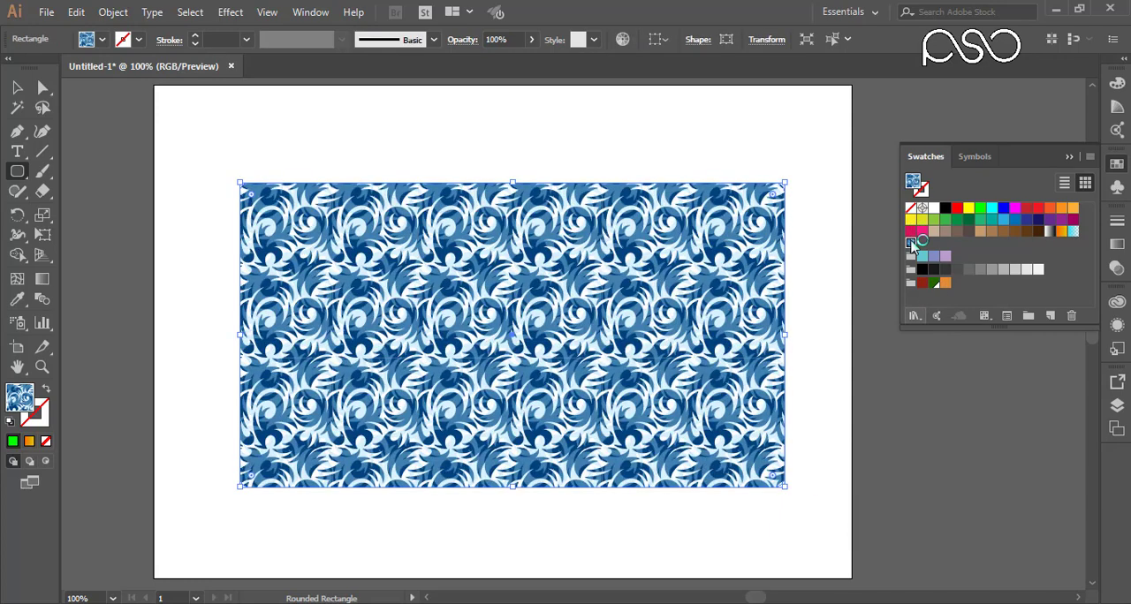
{"action": "key", "text": "Delete"}
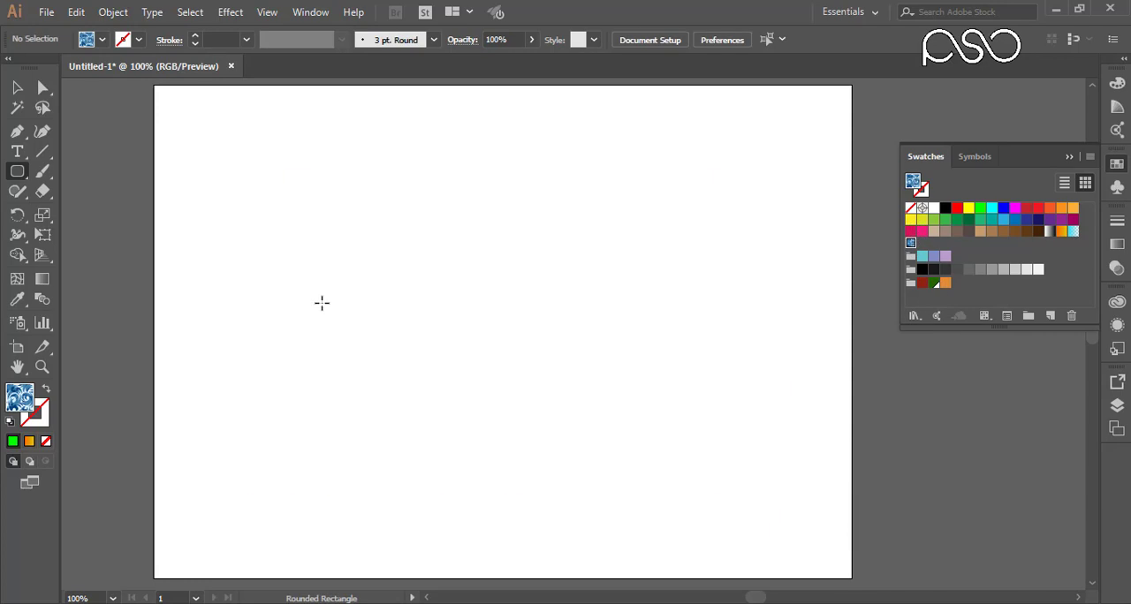
Step: Draw a large bright green rounded rectangle in the middle of the artboard and fill it with the blue pattern swatch
{"action": "left_click", "coordinate": [46, 441]}
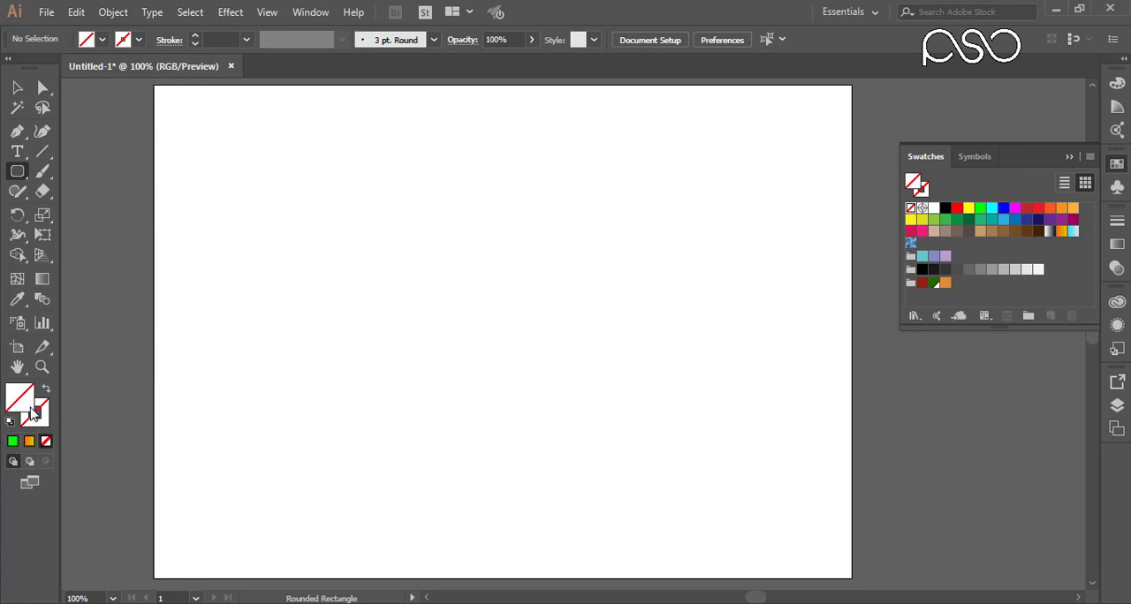
{"action": "left_click", "coordinate": [13, 441]}
{"action": "mouse_move", "coordinate": [274, 208]}
{"action": "left_mouse_down"}
{"action": "mouse_move", "coordinate": [538, 438]}
{"action": "mouse_move", "coordinate": [754, 426]}
{"action": "left_mouse_up"}
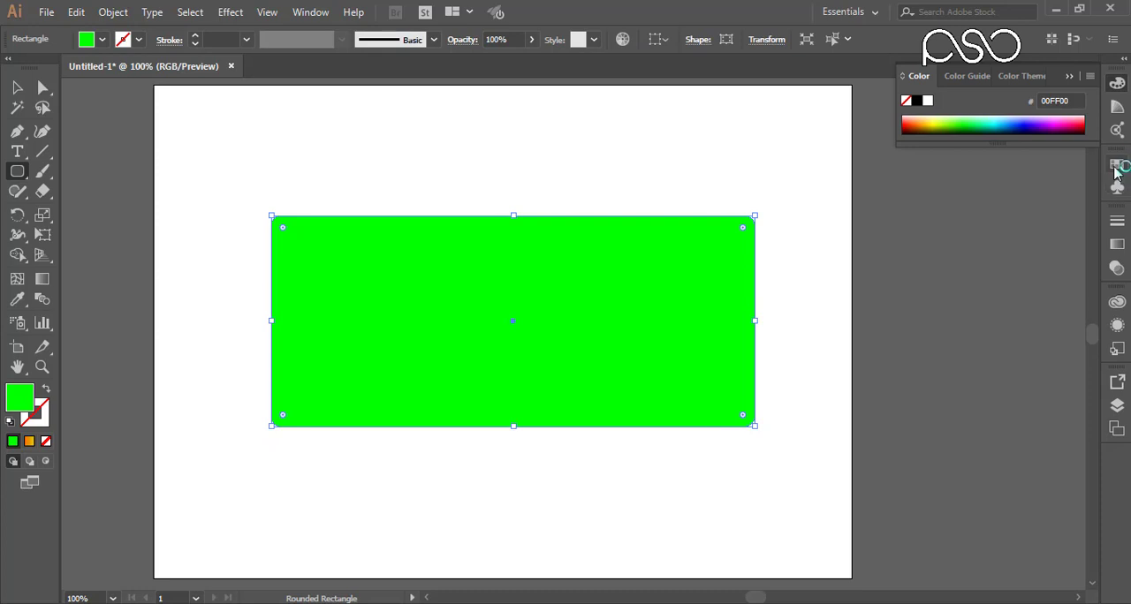
{"action": "left_click", "coordinate": [1115, 167]}
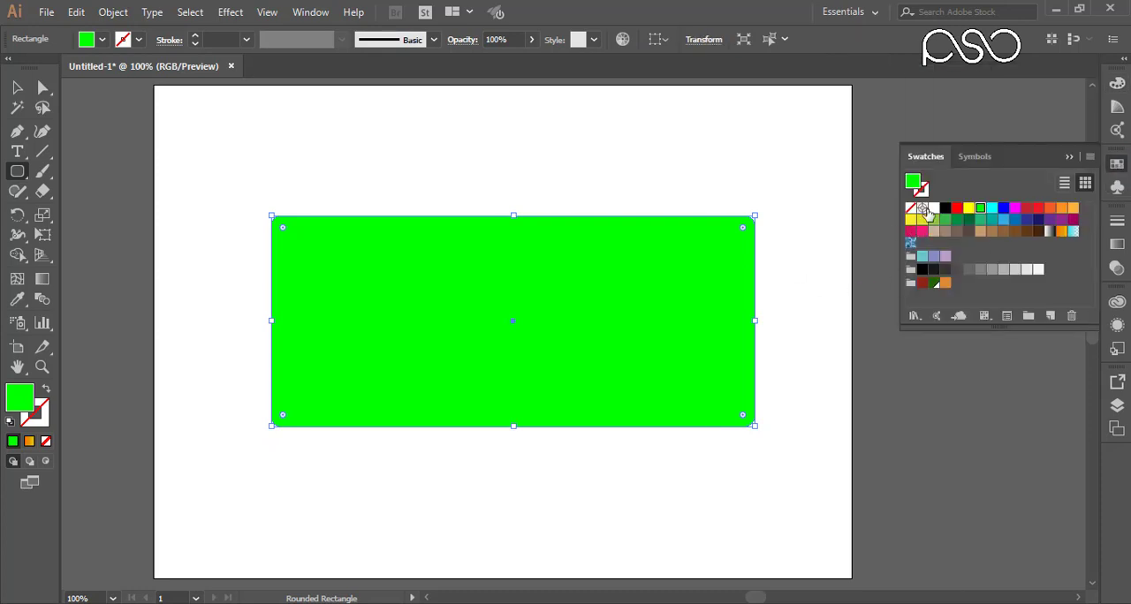
{"action": "left_click", "coordinate": [910, 242]}
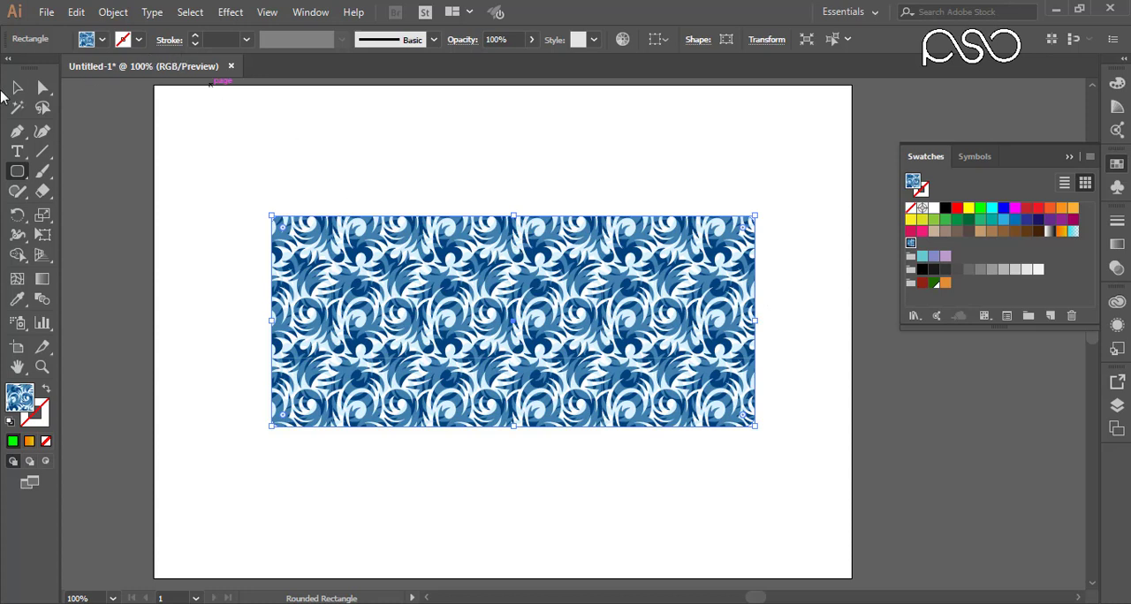
Step: Undo the pattern fill and the rectangle drawing to clear the artboard
{"action": "left_click", "coordinate": [12, 90]}
{"action": "key", "text": "ctrl+z"}
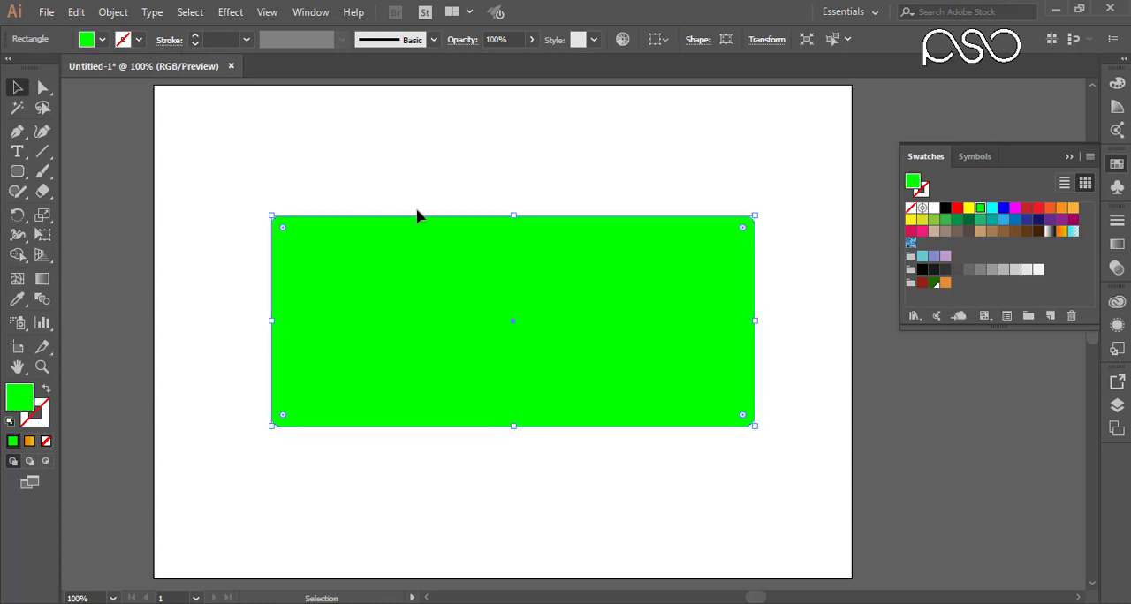
{"action": "key", "text": "ctrl+z"}
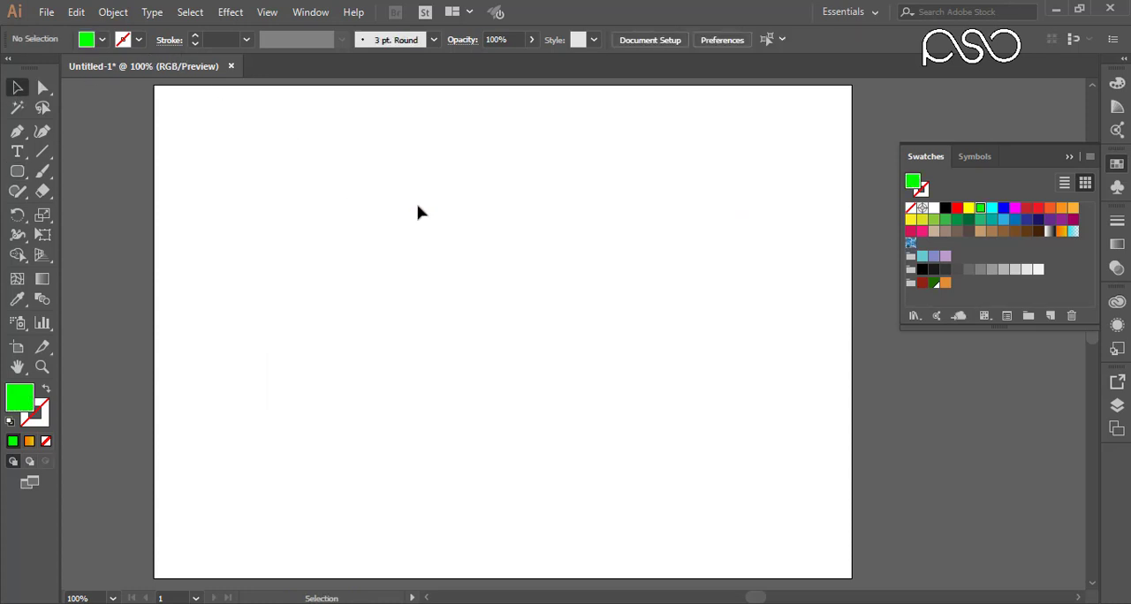
{"action": "key", "text": "ctrl+z"}
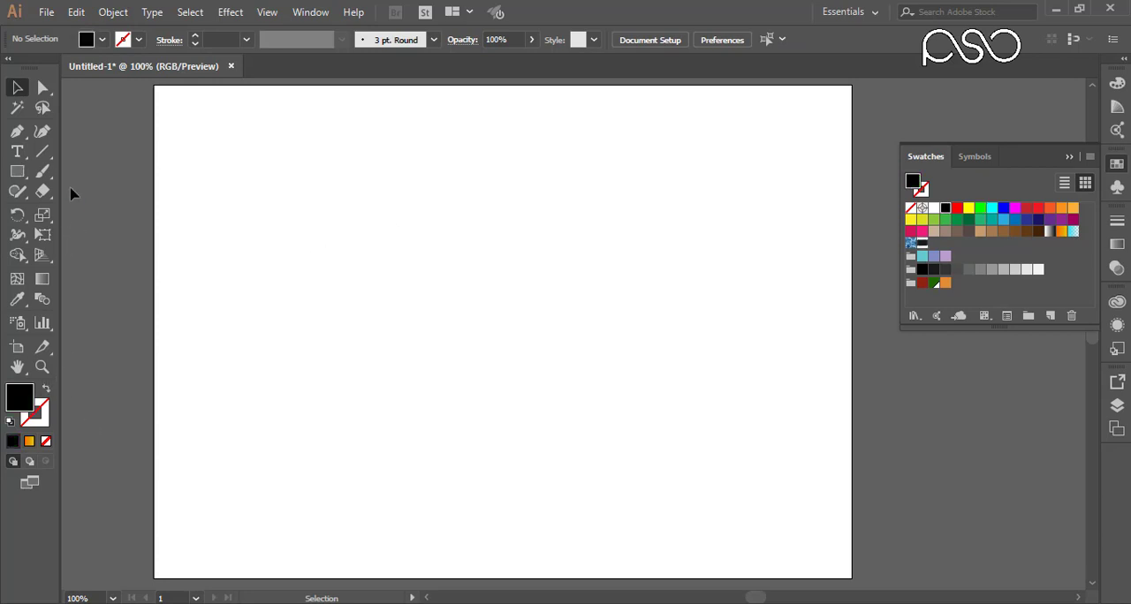
Step: Draw a small black hexagon in the upper part of the artboard with the Polygon tool and return to the Selection tool
{"action": "left_click_drag", "start_coordinate": [16, 172], "coordinate": [72, 242]}
{"action": "left_click_drag", "start_coordinate": [290, 199], "coordinate": [354, 263]}
{"action": "left_click", "coordinate": [11, 91]}
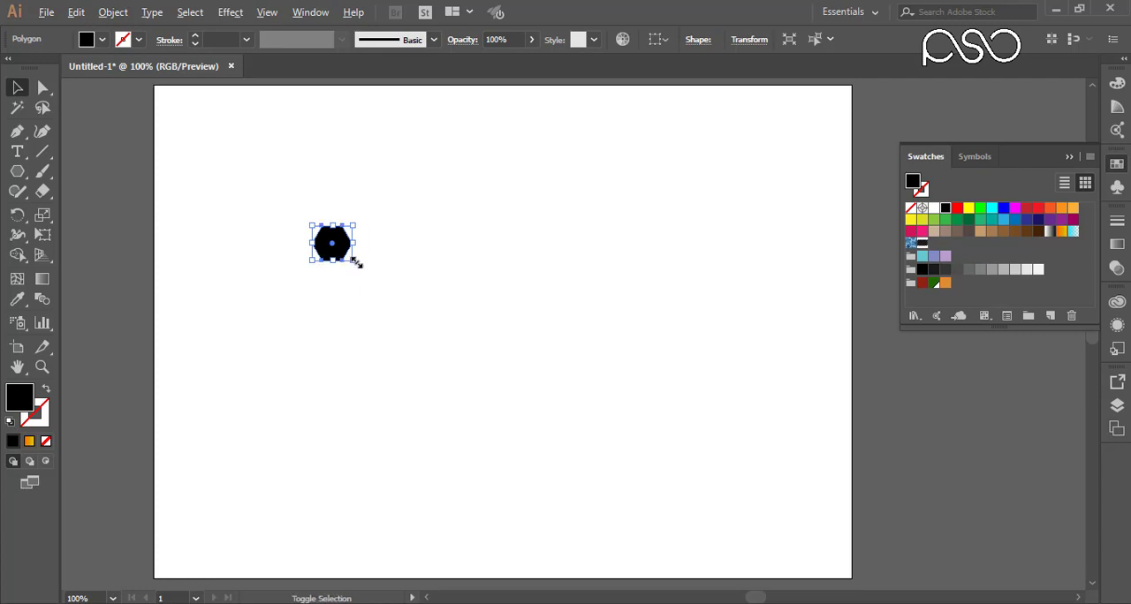
Step: Create a slightly smaller, centred copy inside the black hexagon and fill it with the darkest grey swatch of the greyscale group
{"action": "left_click_drag", "start_coordinate": [354, 259], "coordinate": [351, 258]}
{"action": "left_click_drag", "start_coordinate": [276, 198], "coordinate": [422, 318]}
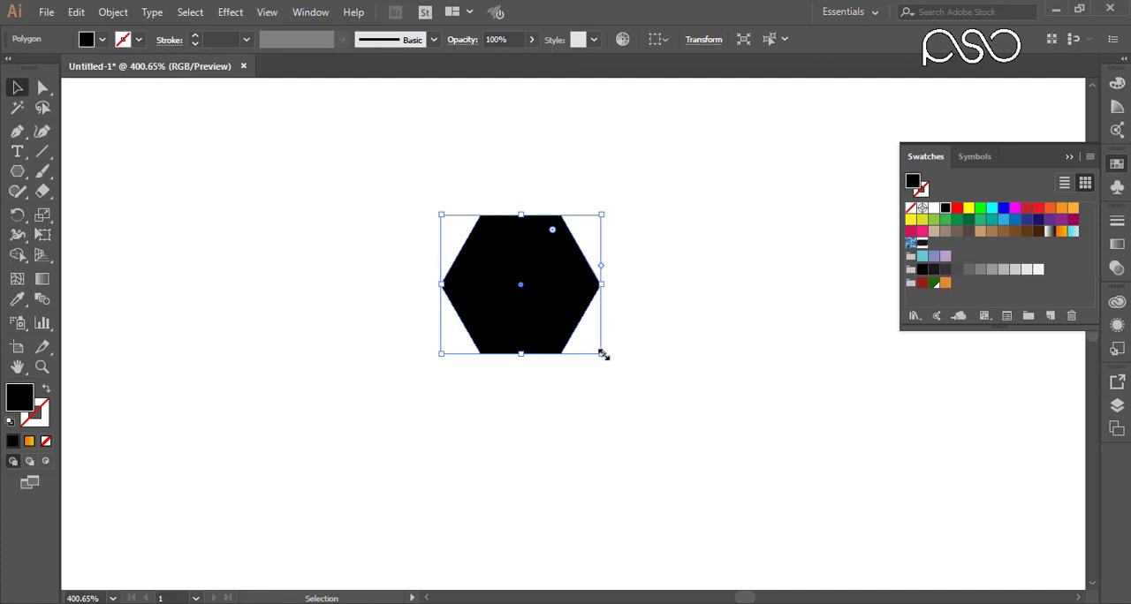
{"action": "key", "text": "a"}
{"action": "key", "text": "v"}
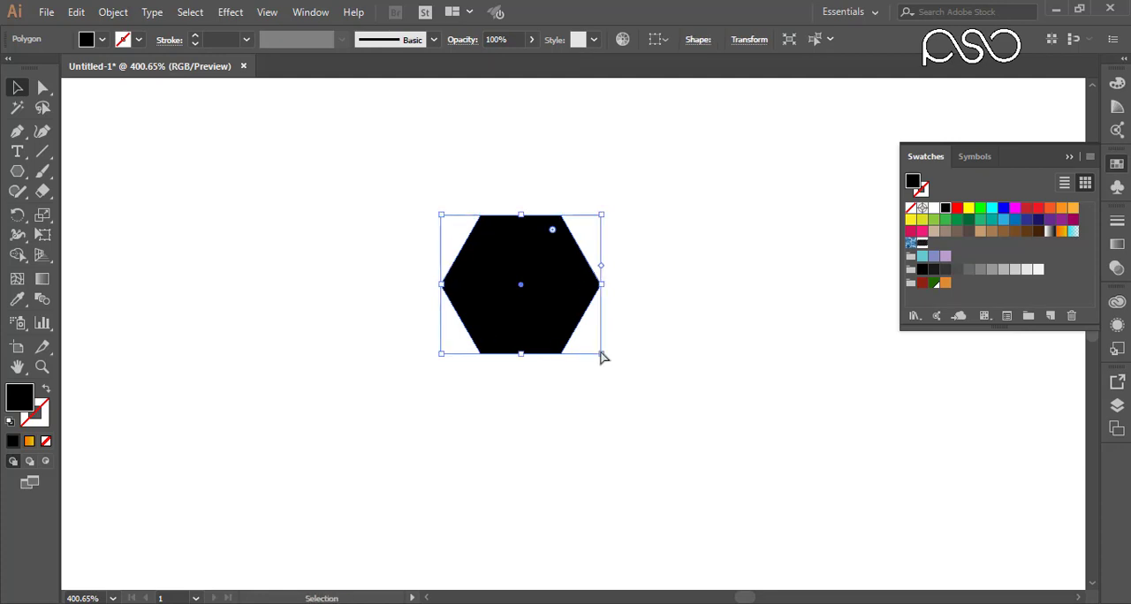
{"action": "left_click_drag", "start_coordinate": [601, 355], "coordinate": [590, 347]}
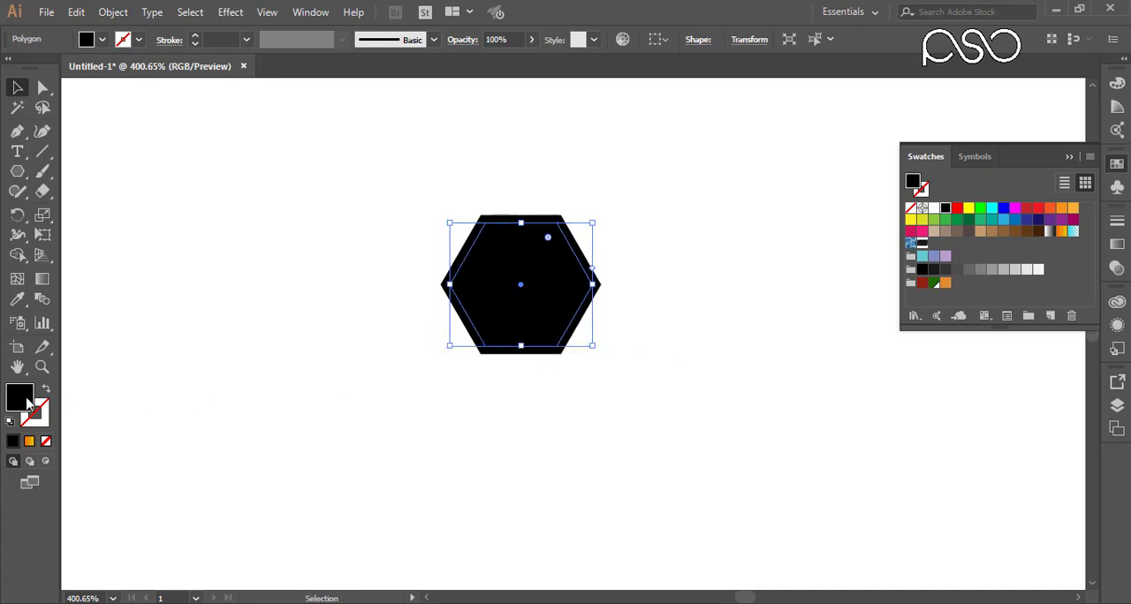
{"action": "key", "text": "ctrl+="}
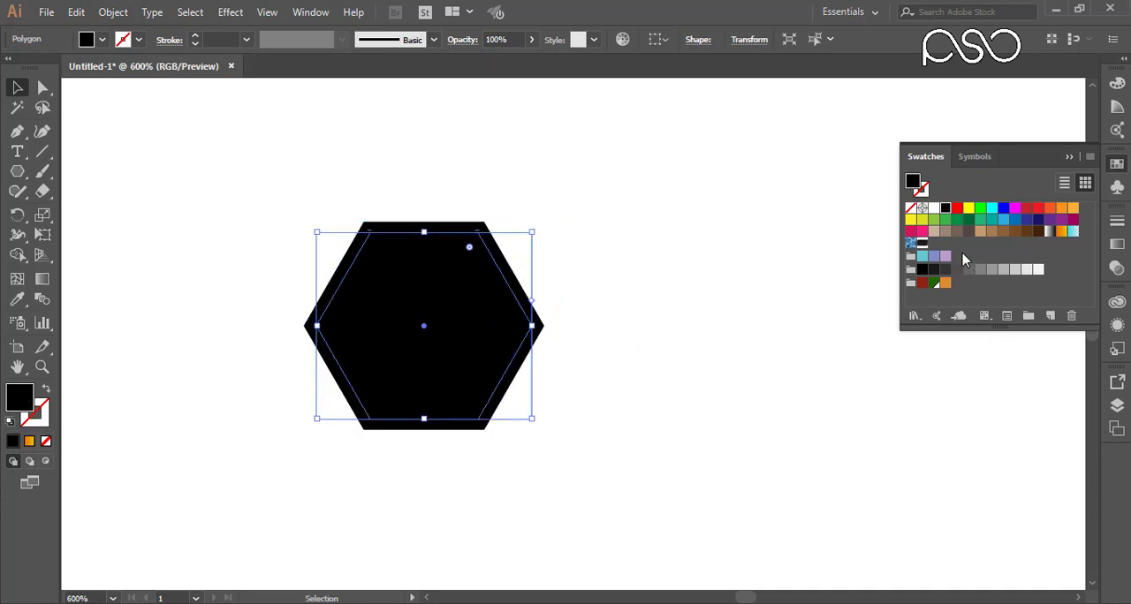
{"action": "left_click", "coordinate": [935, 270]}
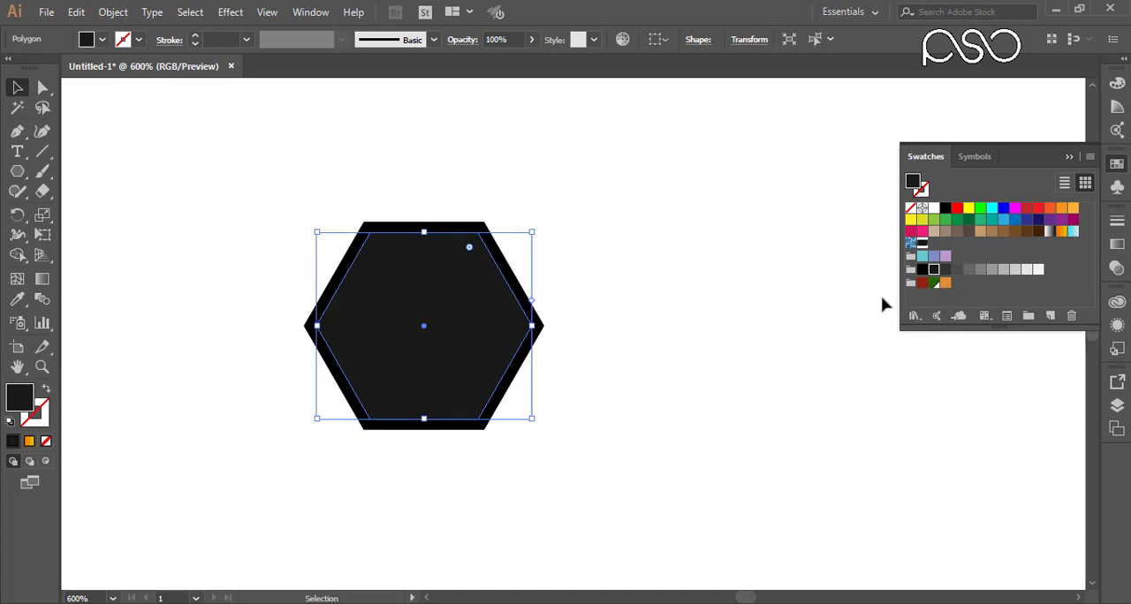
Step: Add a third, smaller centred hexagon inside the dark grey one and fill it with the next lighter grey swatch
{"action": "key", "text": "a"}
{"action": "key", "text": "v"}
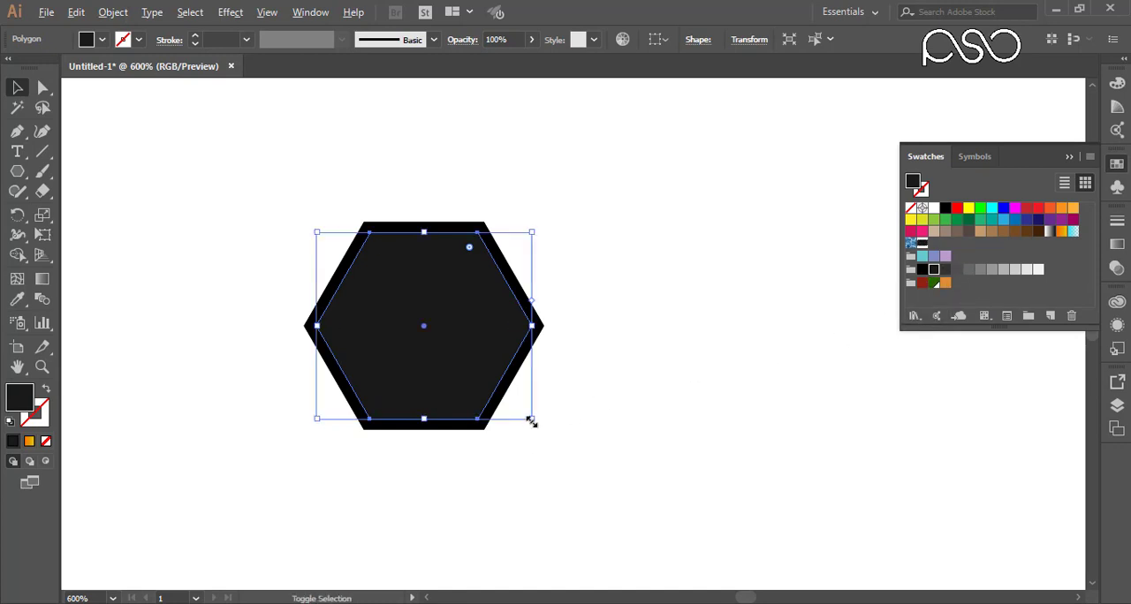
{"action": "left_click_drag", "start_coordinate": [530, 421], "coordinate": [523, 412]}
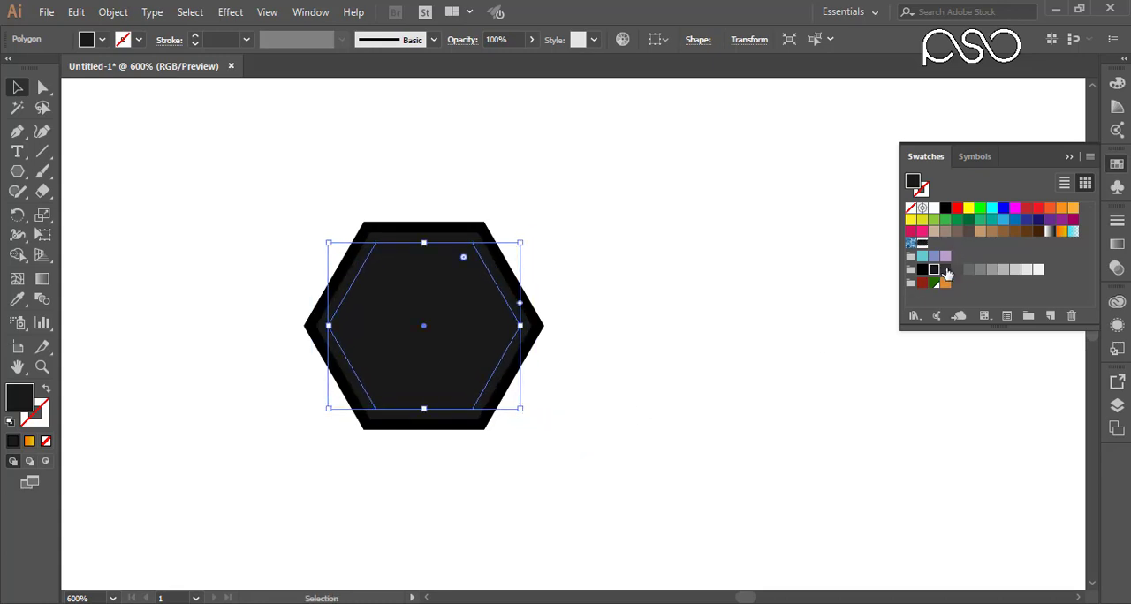
{"action": "left_click", "coordinate": [945, 269]}
Step: Add a fourth, still smaller centred hexagon filled with the following lighter grey swatch, and deselect it
{"action": "key", "text": "a"}
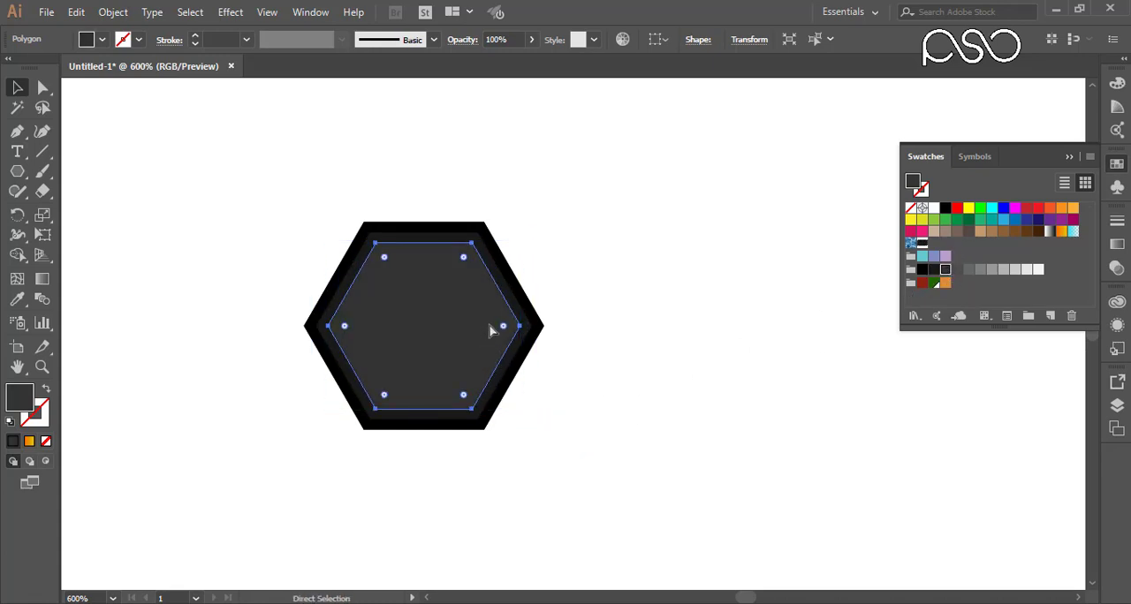
{"action": "key", "text": "v"}
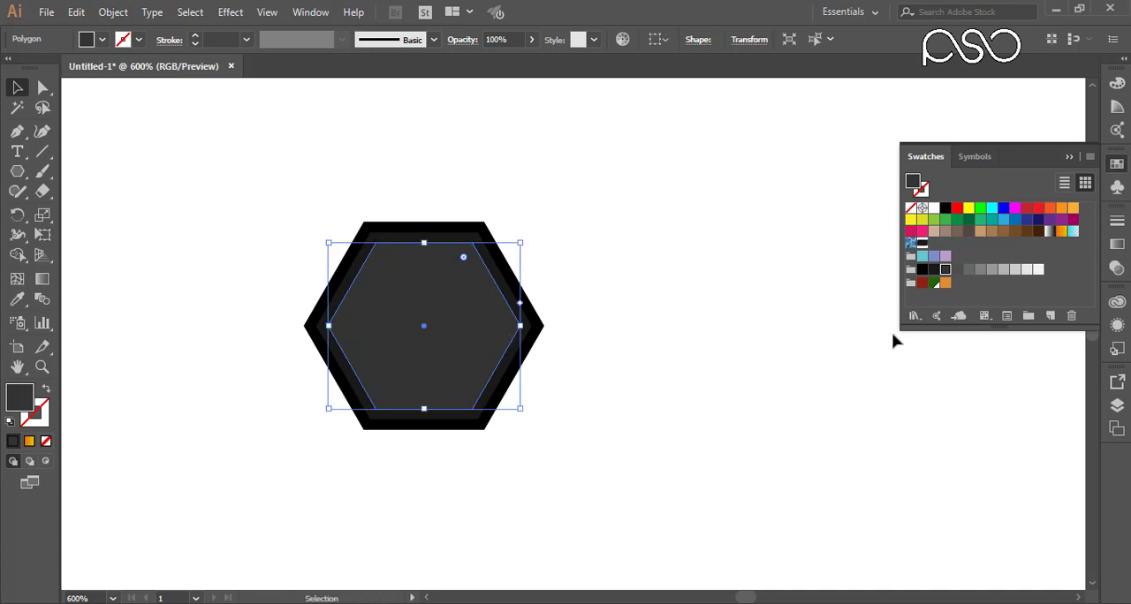
{"action": "left_click", "coordinate": [957, 270]}
{"action": "left_click_drag", "start_coordinate": [521, 410], "coordinate": [510, 399]}
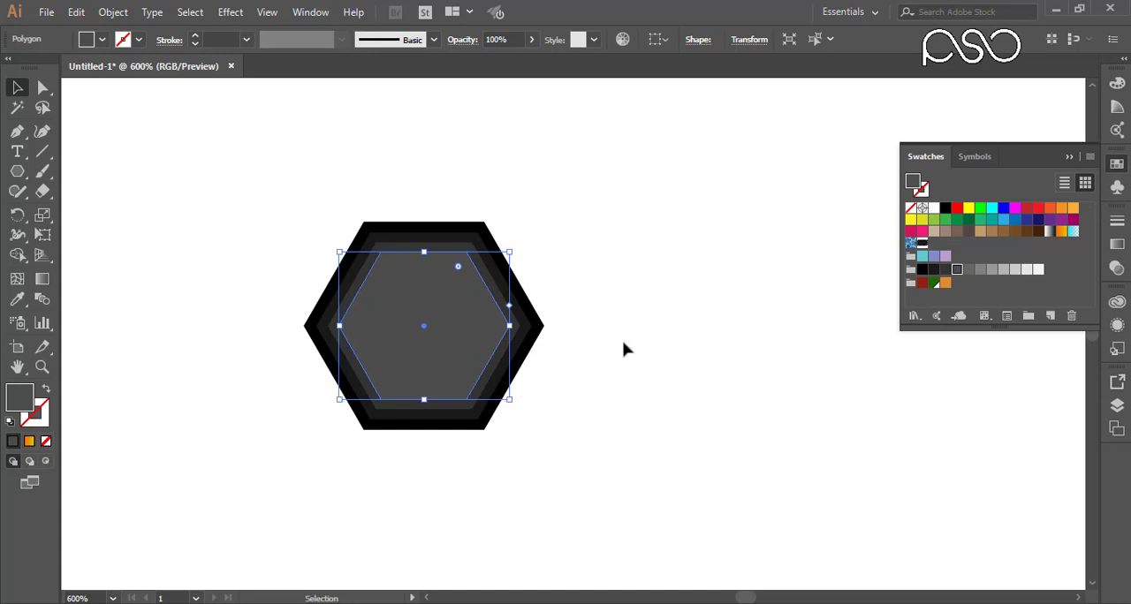
{"action": "left_click", "coordinate": [639, 251]}
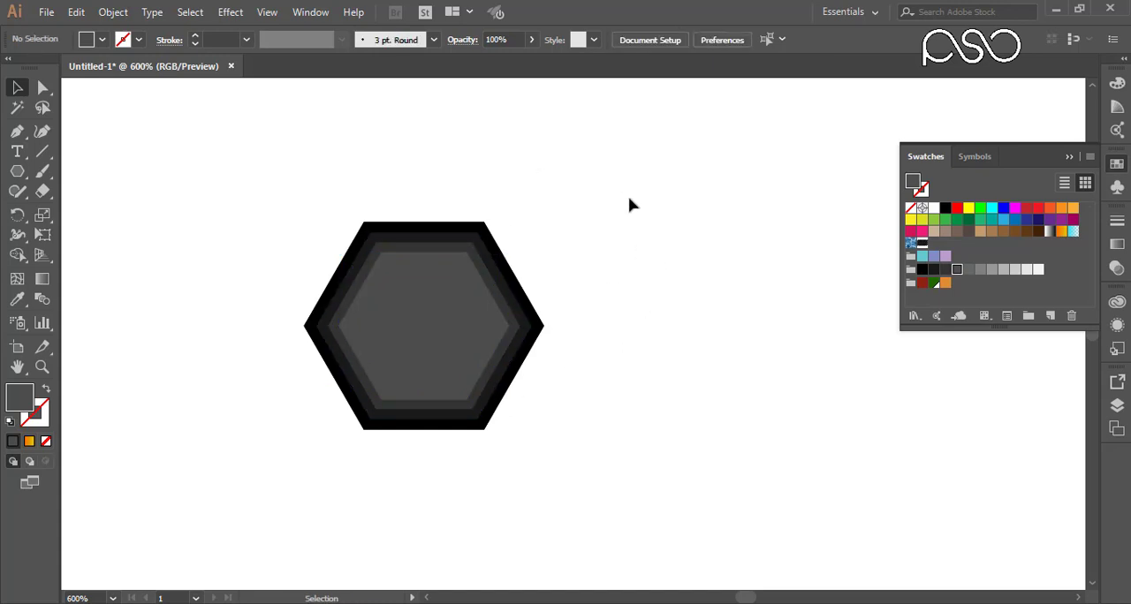
Step: Save all the nested hexagons together as a new pattern swatch, and delete the original artwork from the artboard
{"action": "left_click_drag", "start_coordinate": [641, 191], "coordinate": [360, 471]}
{"action": "left_click_drag", "start_coordinate": [456, 319], "coordinate": [947, 244]}
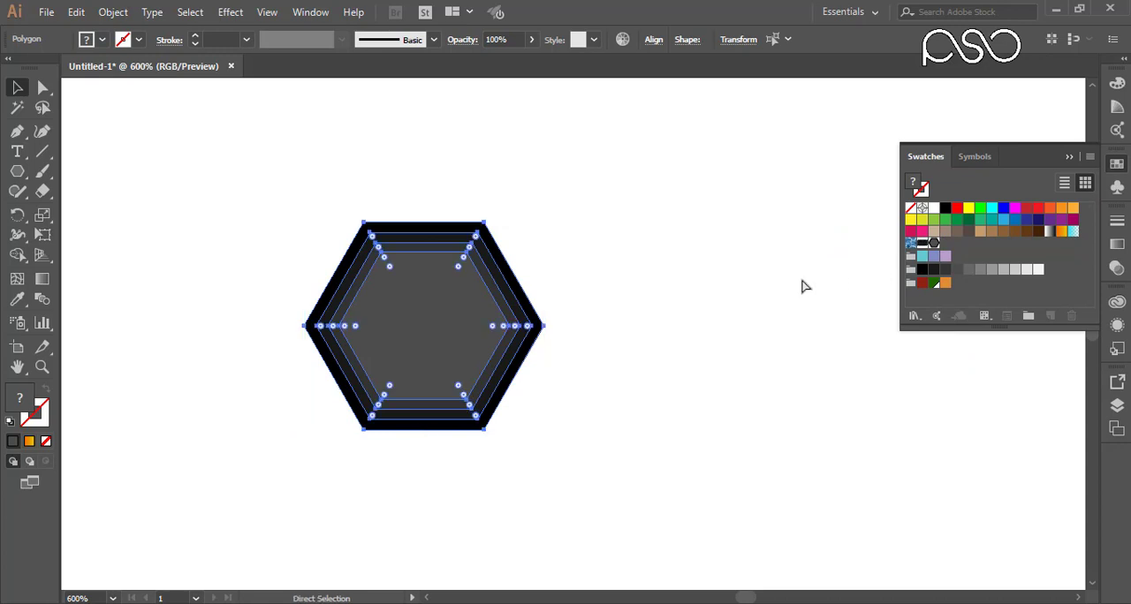
{"action": "key", "text": "ctrl+minus"}
{"action": "key", "text": "ctrl+minus"}
{"action": "key", "text": "ctrl+minus"}
{"action": "key", "text": "ctrl+minus"}
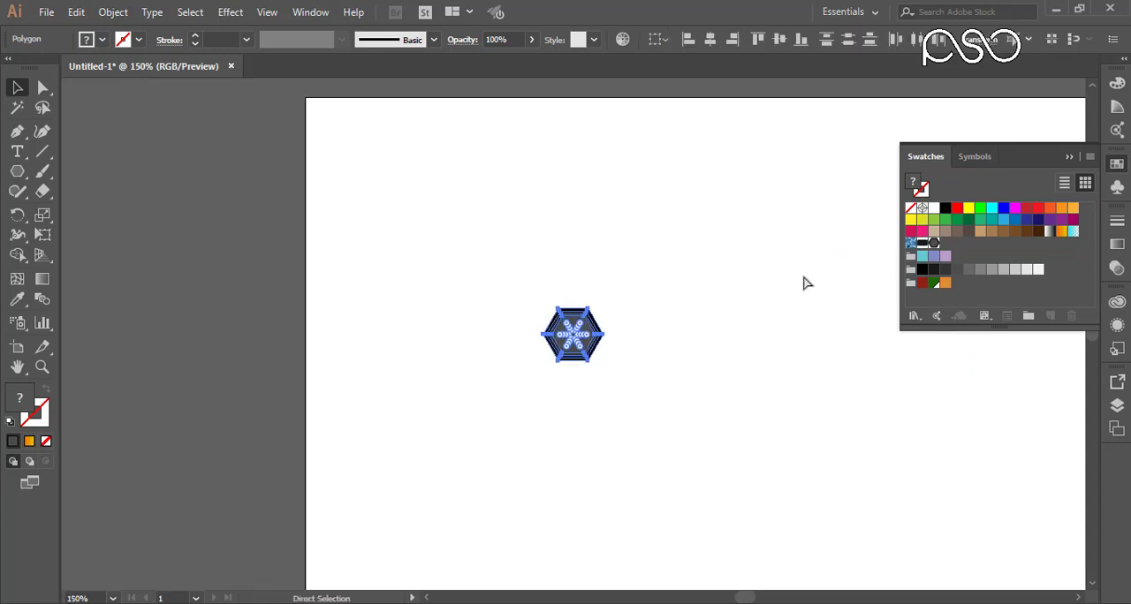
{"action": "key", "text": "ctrl+minus"}
{"action": "left_click_drag", "start_coordinate": [570, 344], "coordinate": [279, 277]}
{"action": "left_click_drag", "start_coordinate": [652, 318], "coordinate": [471, 310]}
{"action": "key", "text": "space"}
{"action": "left_click_drag", "start_coordinate": [671, 298], "coordinate": [398, 219]}
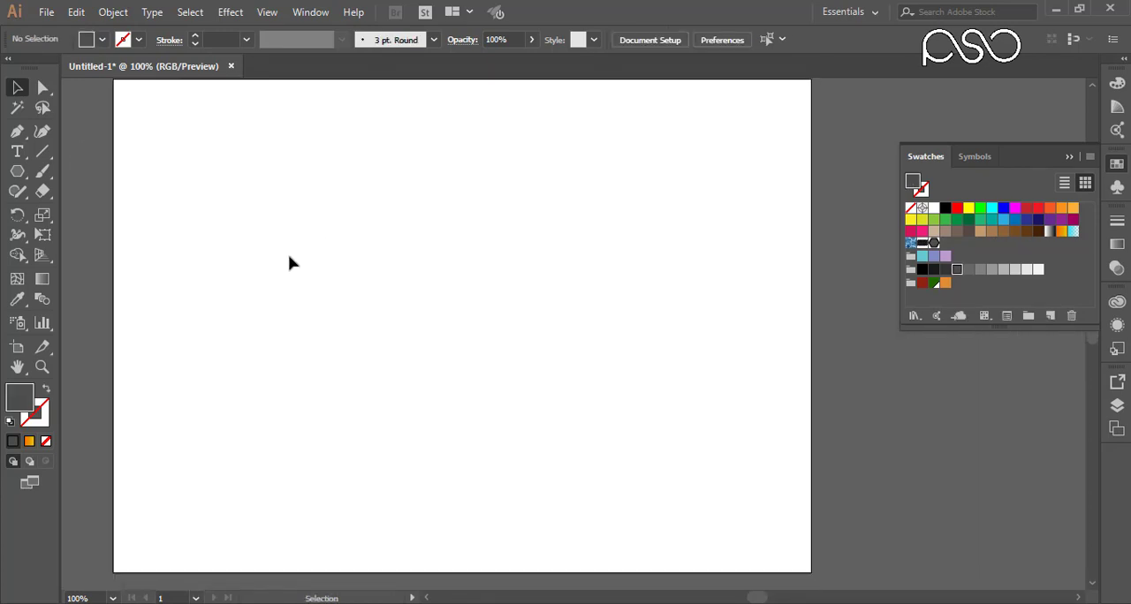
Step: Draw a large rectangle across the middle of the artboard and fill it with the new hexagon pattern swatch
{"action": "left_click", "coordinate": [17, 171]}
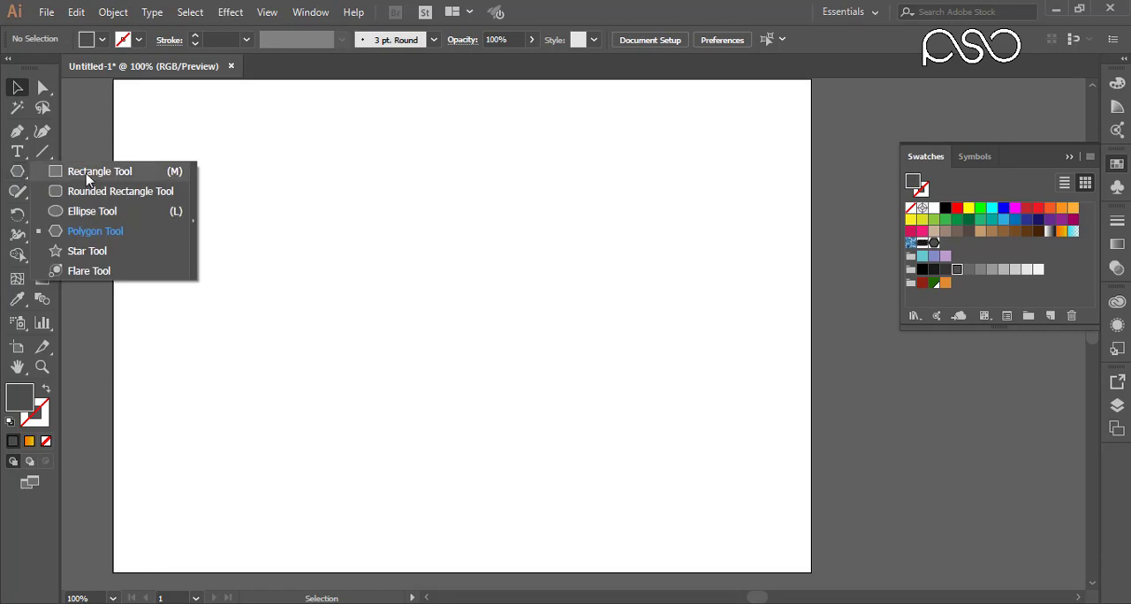
{"action": "left_click", "coordinate": [86, 172]}
{"action": "left_click_drag", "start_coordinate": [176, 172], "coordinate": [781, 437]}
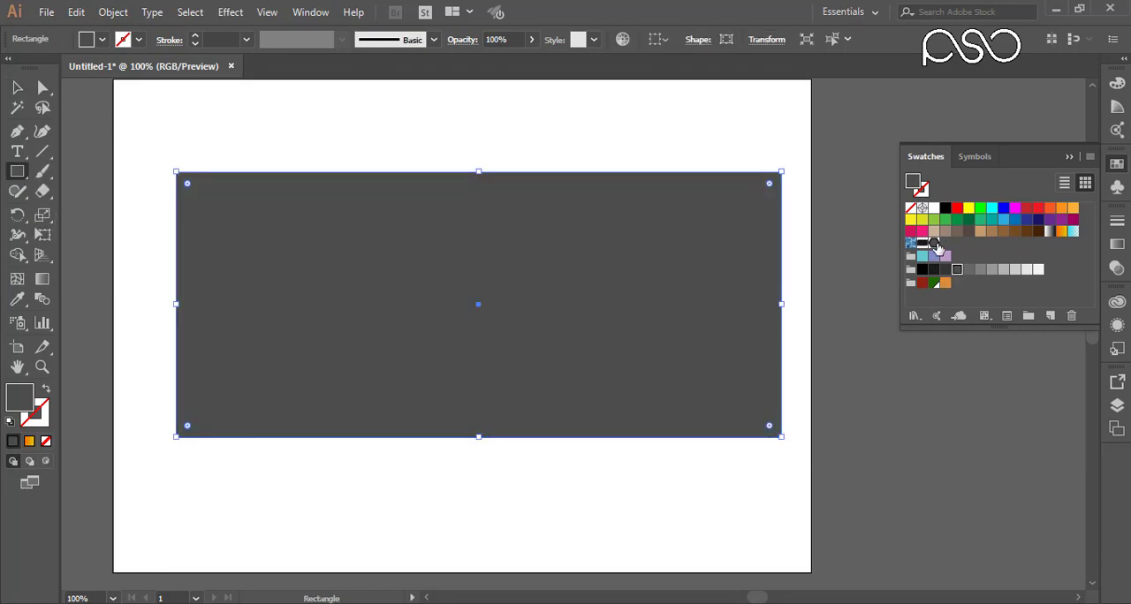
{"action": "left_click", "coordinate": [935, 244]}
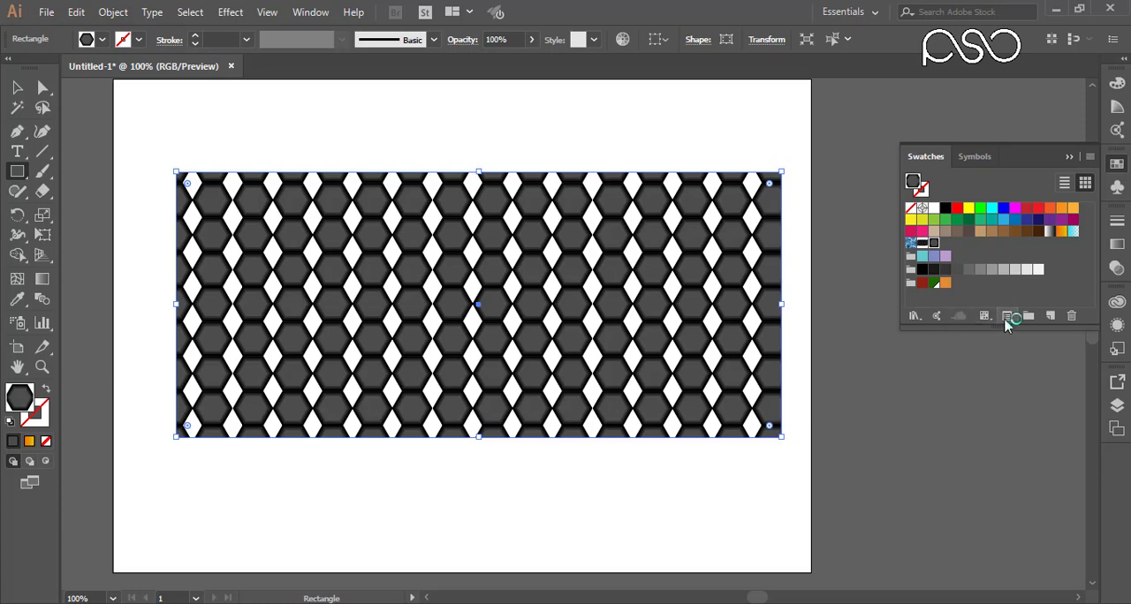
Step: Open the hexagon pattern swatch for editing and rename it Poligan Pettern
{"action": "left_click", "coordinate": [1006, 320]}
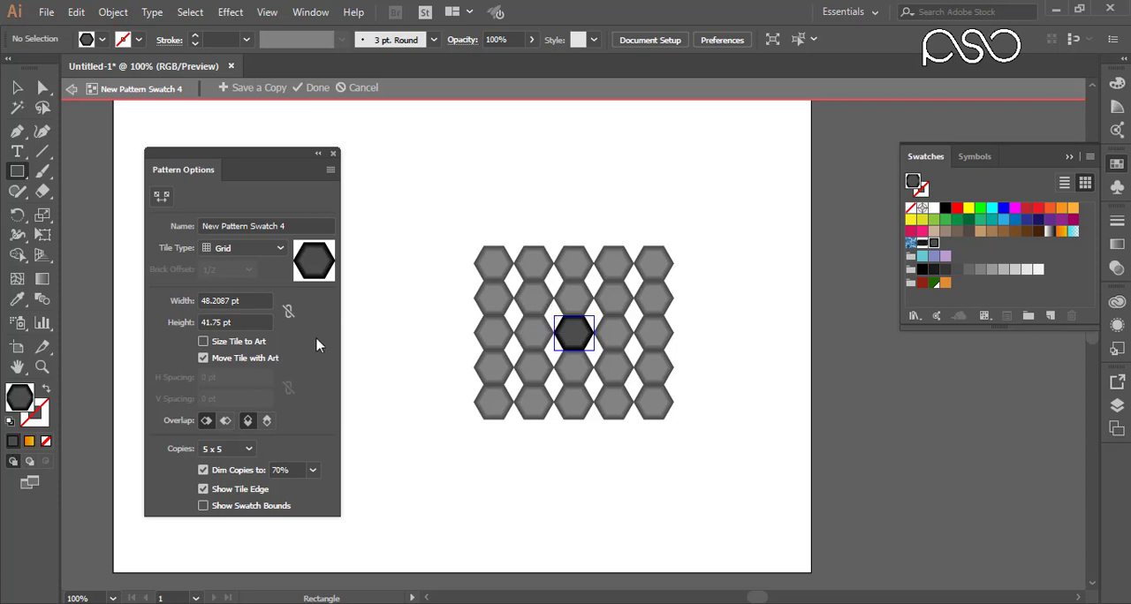
{"action": "left_click", "coordinate": [295, 226]}
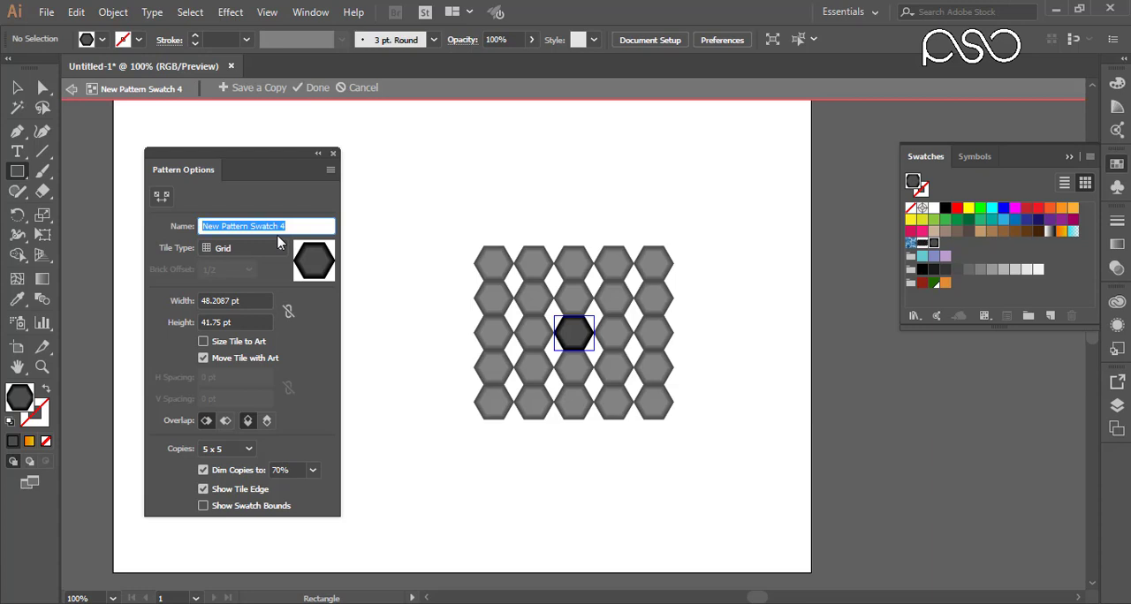
{"action": "key", "text": "BackSpace"}
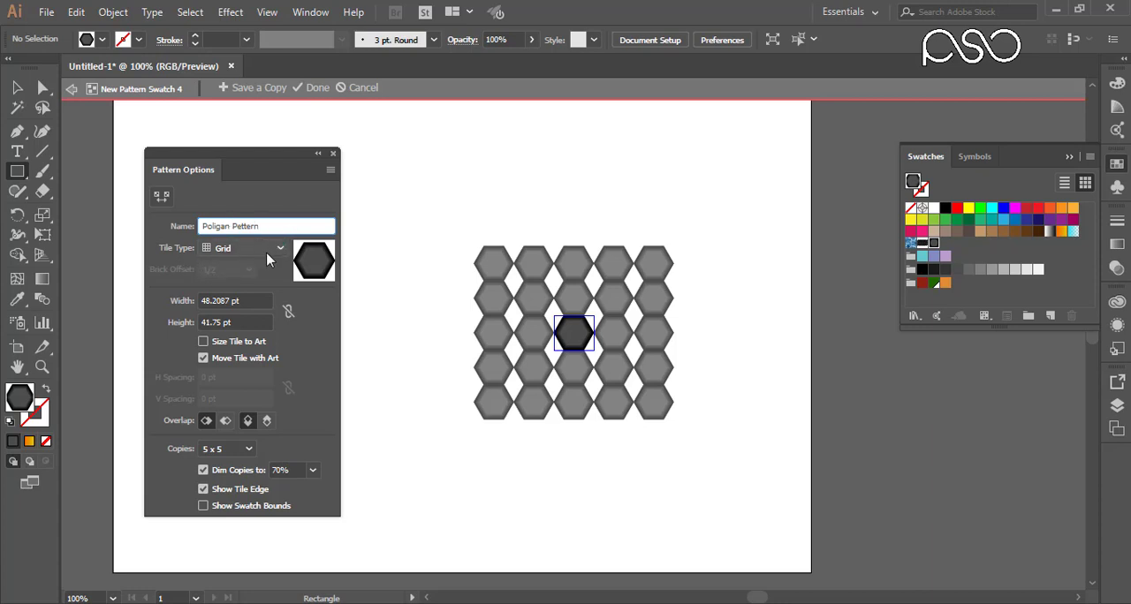
Step: Try the Brick by Row, Brick by Column, Hex by Column and Hex by Row tile types on the hexagon pattern
{"action": "left_click", "coordinate": [281, 248]}
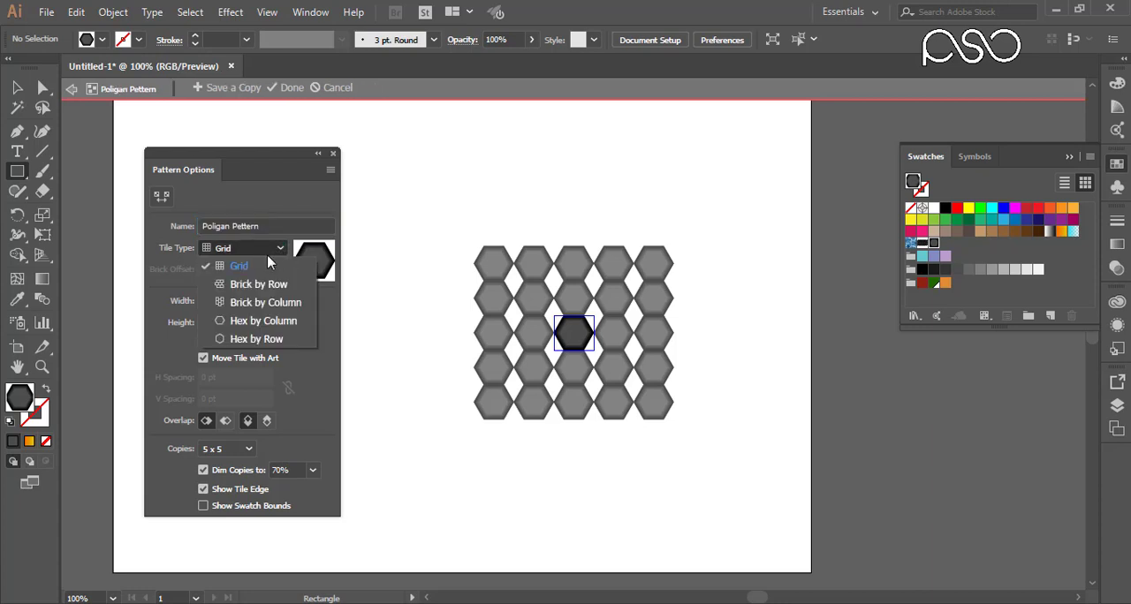
{"action": "left_click", "coordinate": [267, 264]}
{"action": "left_click", "coordinate": [280, 286]}
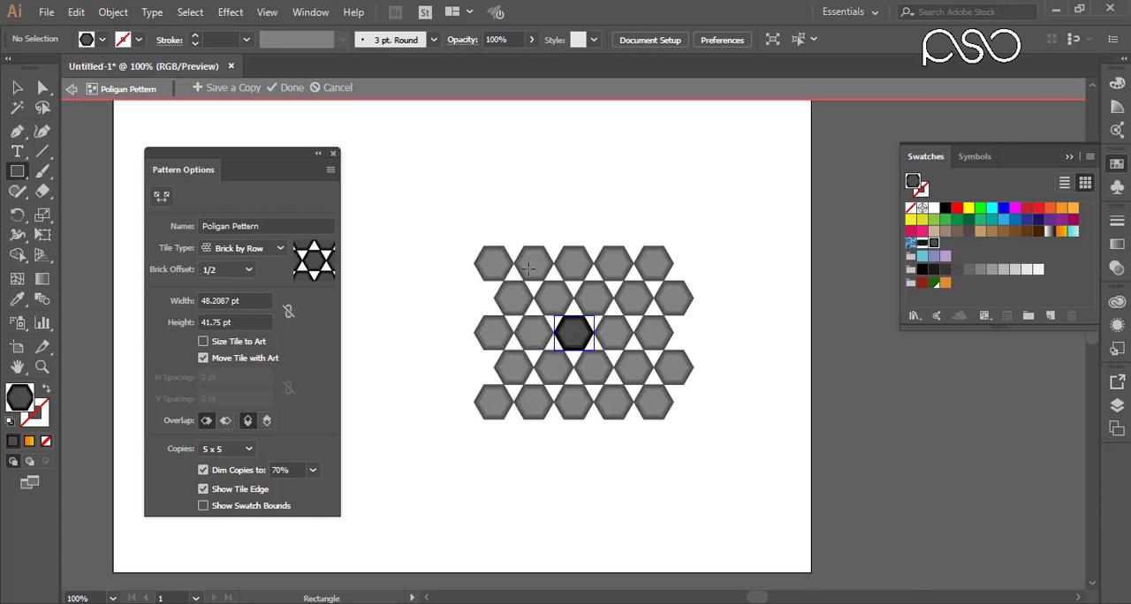
{"action": "left_click", "coordinate": [281, 249]}
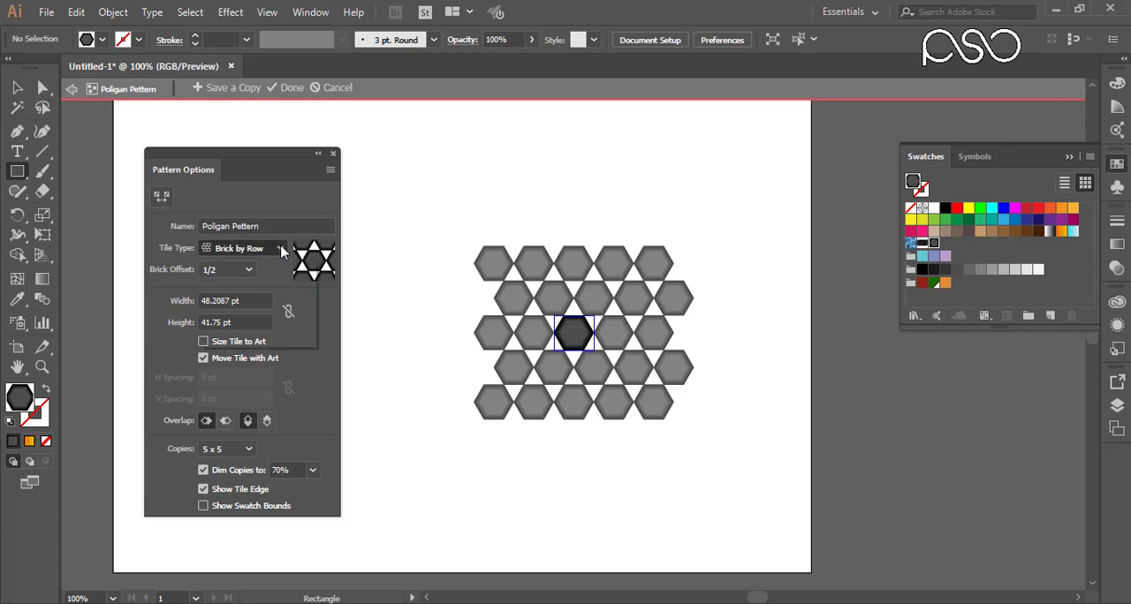
{"action": "left_click", "coordinate": [255, 303]}
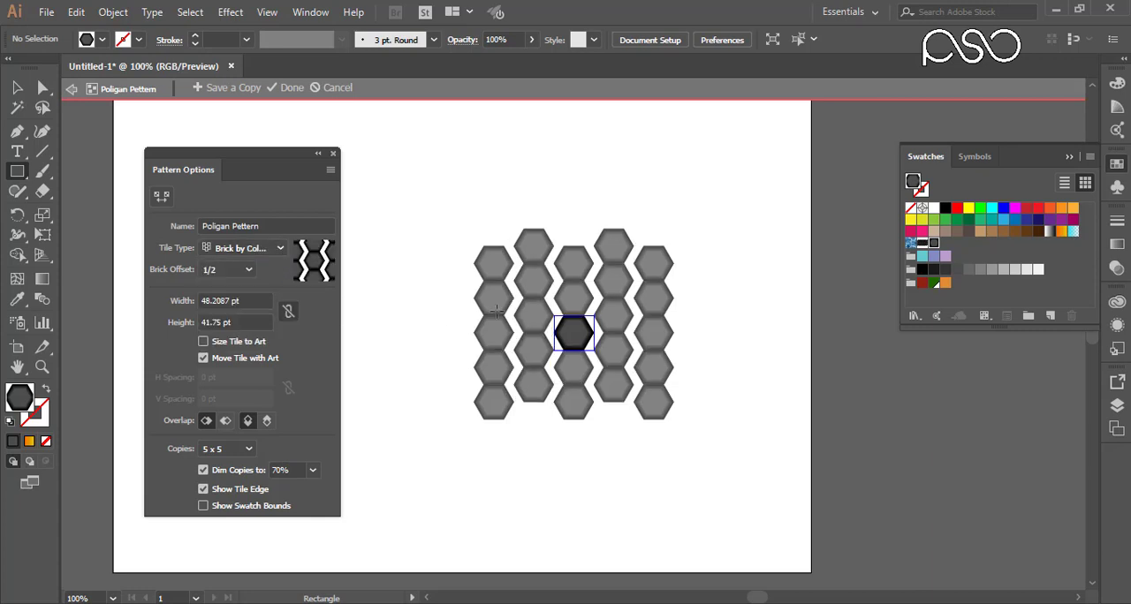
{"action": "left_click", "coordinate": [281, 248]}
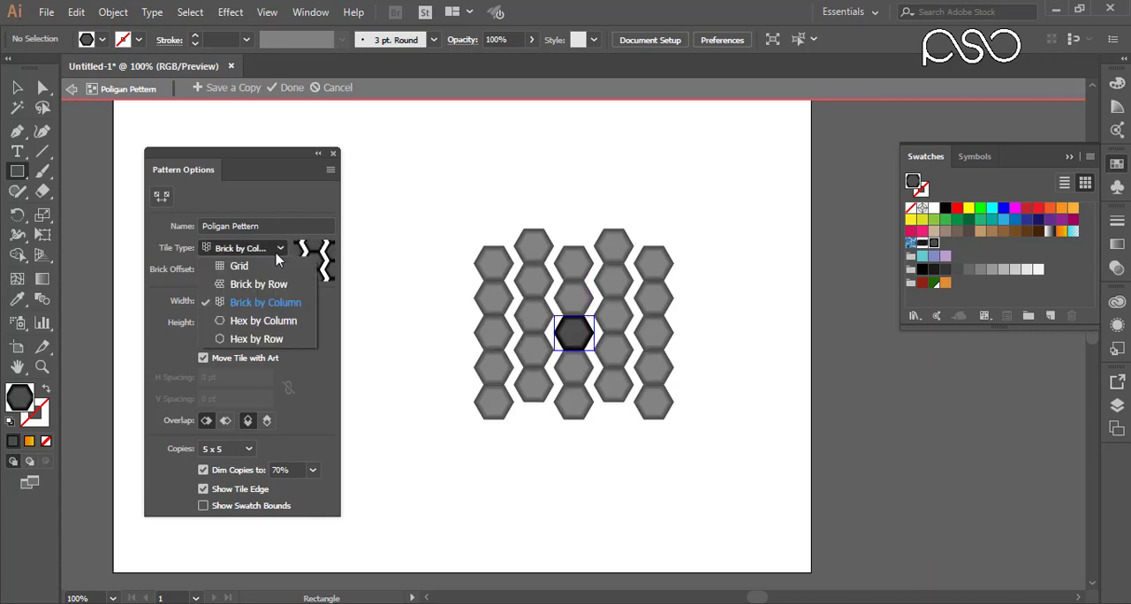
{"action": "left_click", "coordinate": [275, 322]}
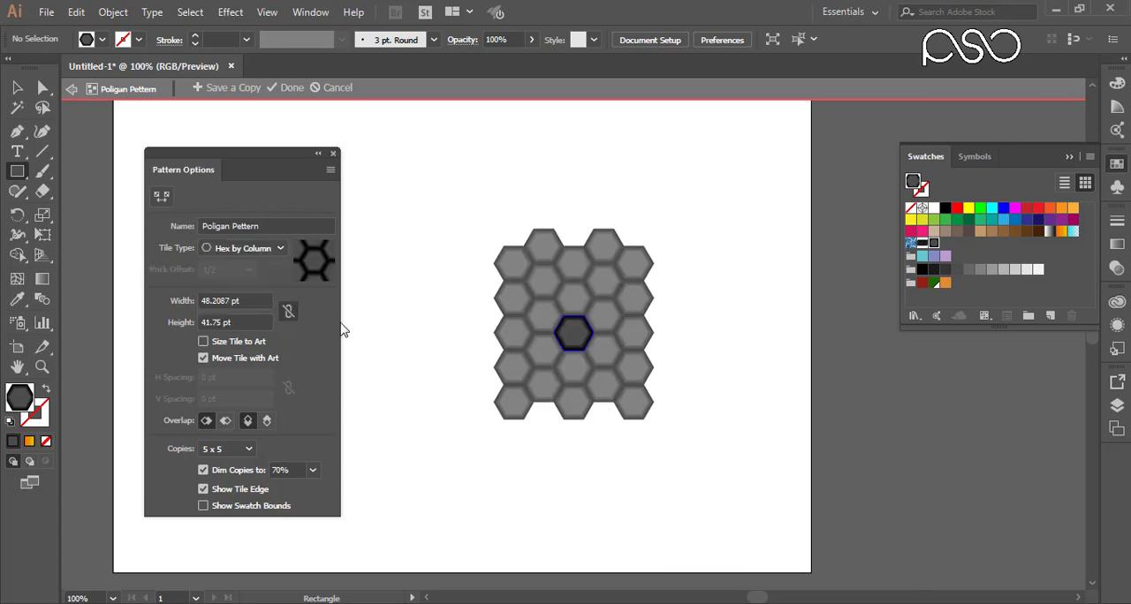
{"action": "left_click", "coordinate": [262, 254]}
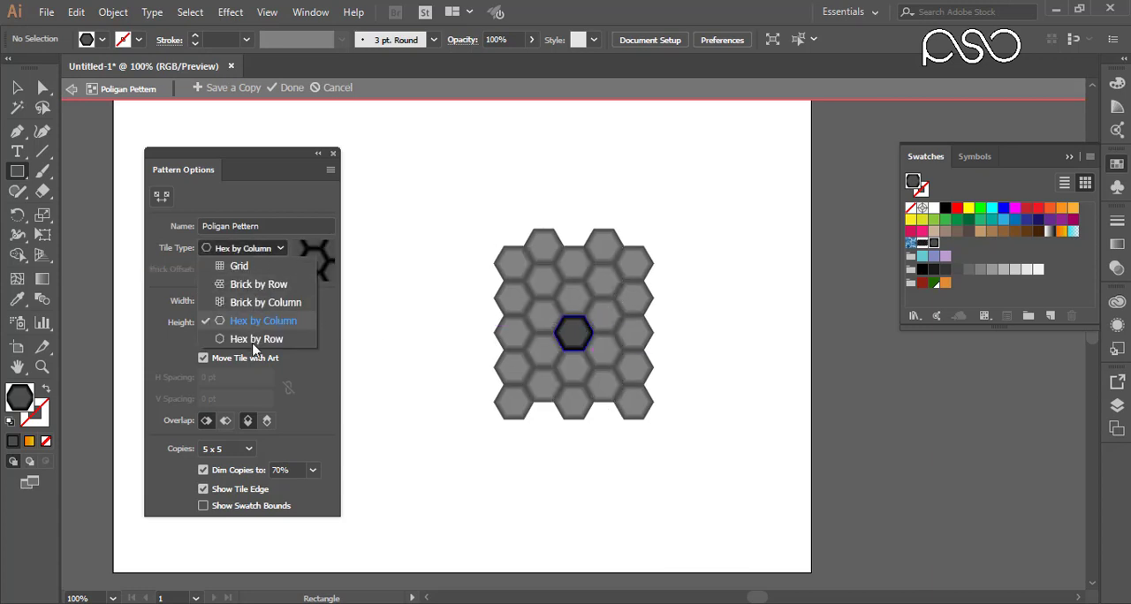
{"action": "left_click", "coordinate": [257, 346]}
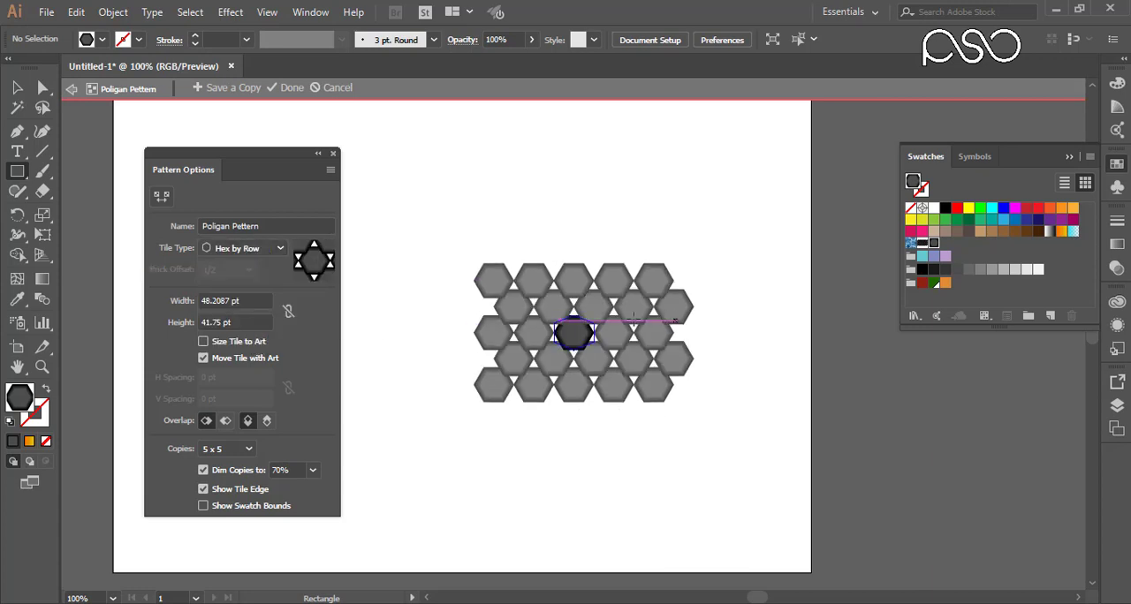
Step: Set the pattern's tile type to Hex by Column and finish editing the pattern
{"action": "left_click", "coordinate": [265, 248]}
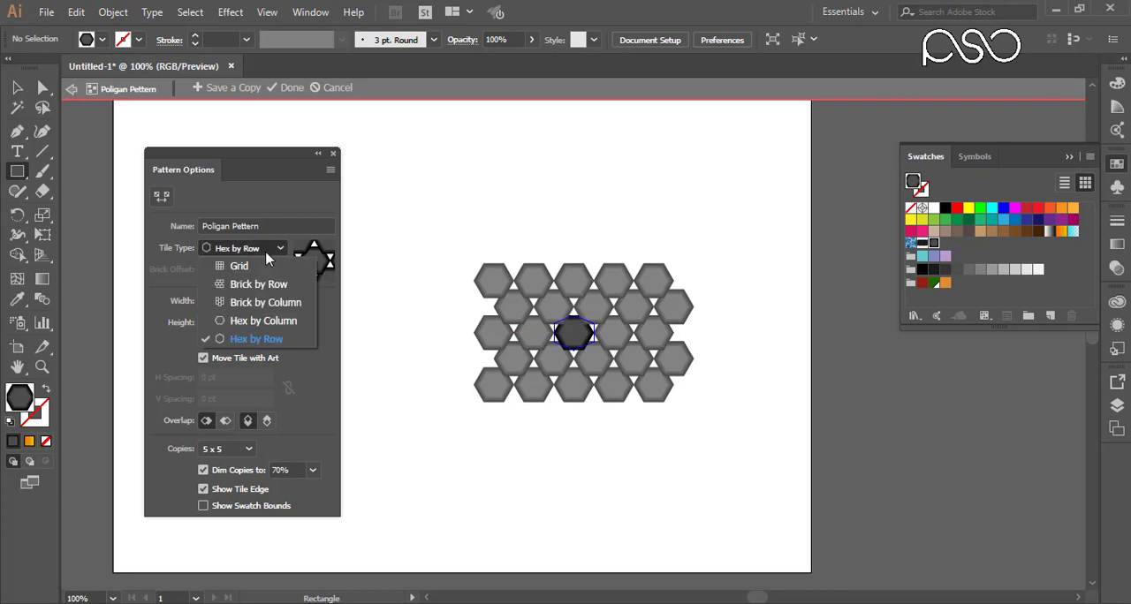
{"action": "left_click", "coordinate": [256, 321]}
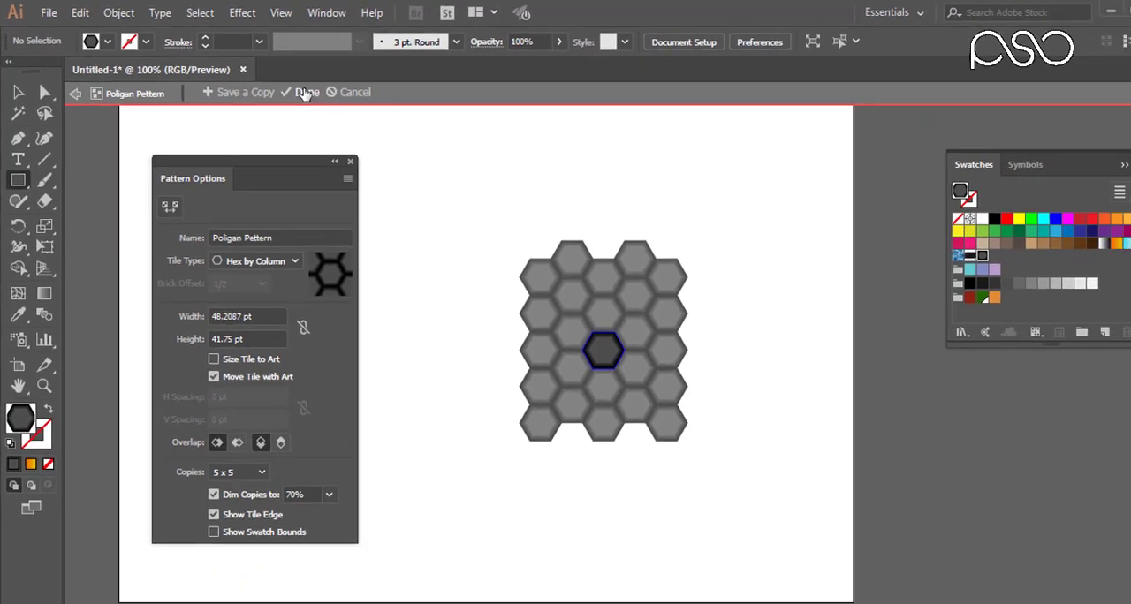
{"action": "left_click", "coordinate": [446, 134]}
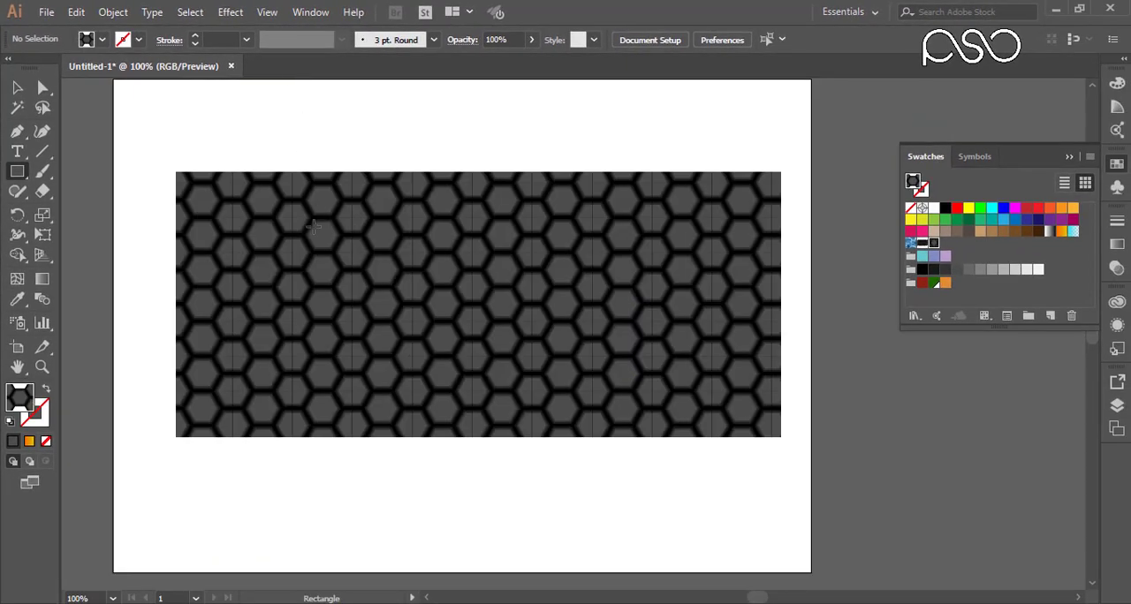
Step: Inspect the hexagon pattern fill up close, and delete the patterned rectangle from the artboard
{"action": "left_click", "coordinate": [16, 88]}
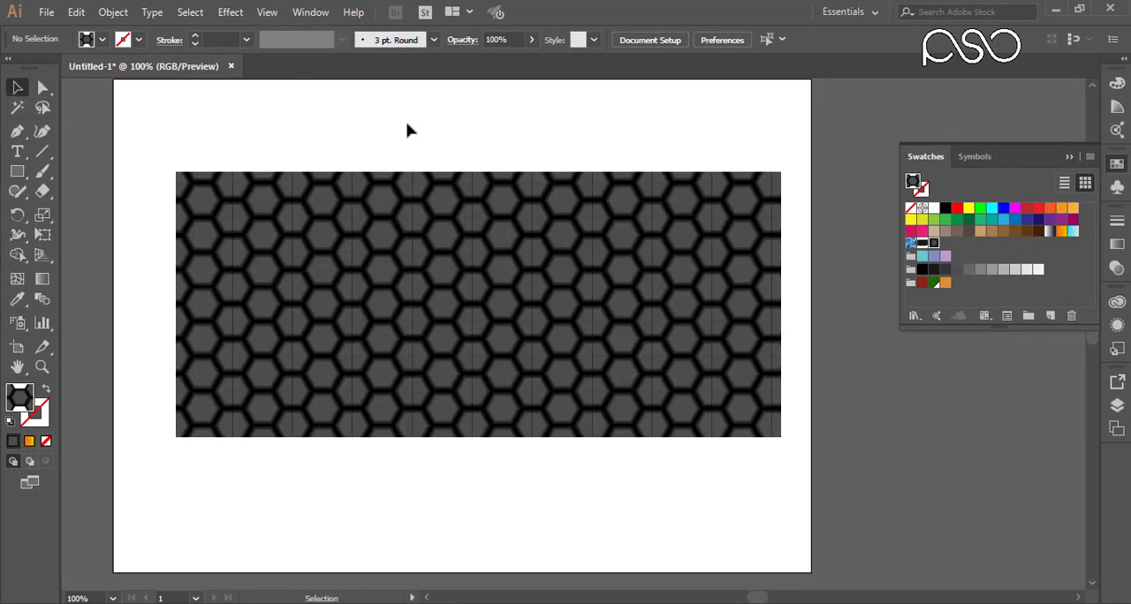
{"action": "left_click", "coordinate": [486, 234]}
{"action": "left_click_drag", "start_coordinate": [340, 247], "coordinate": [444, 324]}
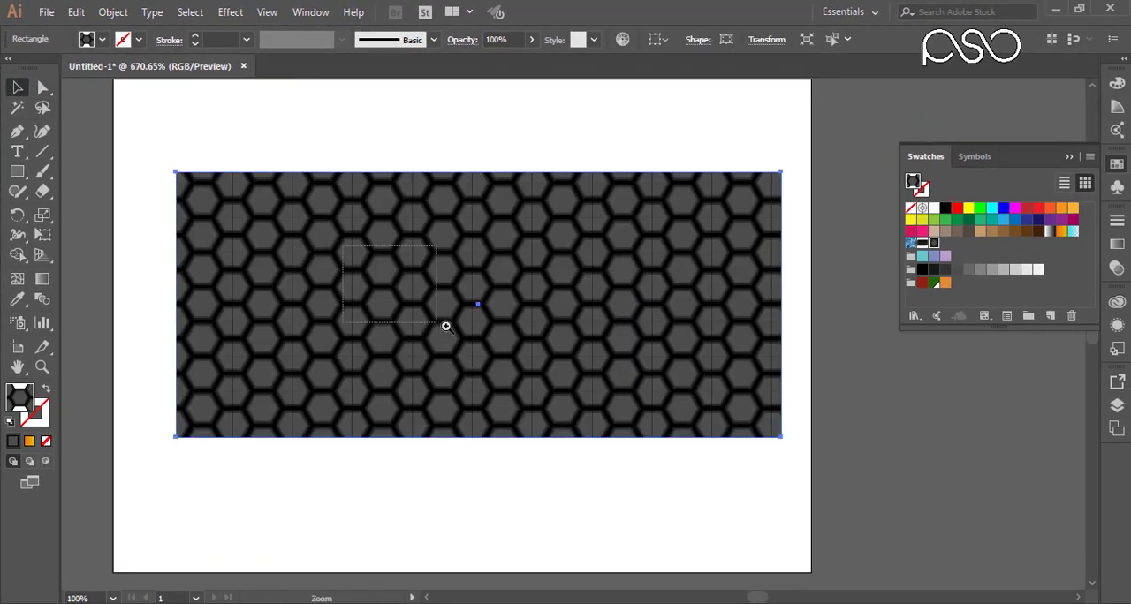
{"action": "key", "text": "ctrl+0"}
{"action": "left_click_drag", "start_coordinate": [87, 134], "coordinate": [639, 465]}
{"action": "key", "text": "Delete"}
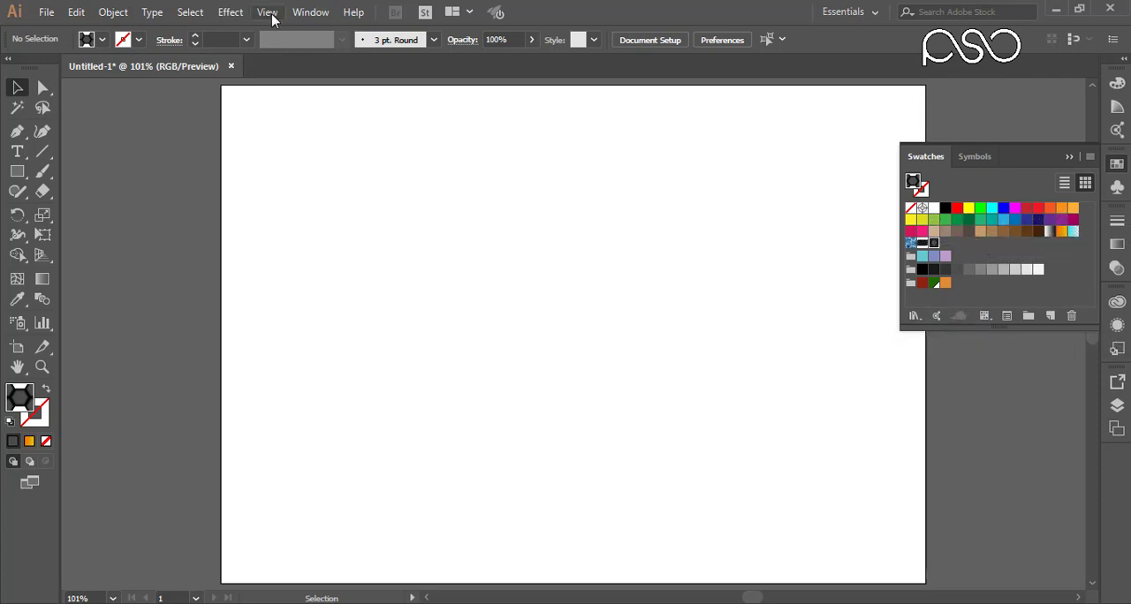
Step: Open the Decorative Legacy pattern swatch library and place its panel beside the Swatches panel
{"action": "left_click", "coordinate": [310, 12]}
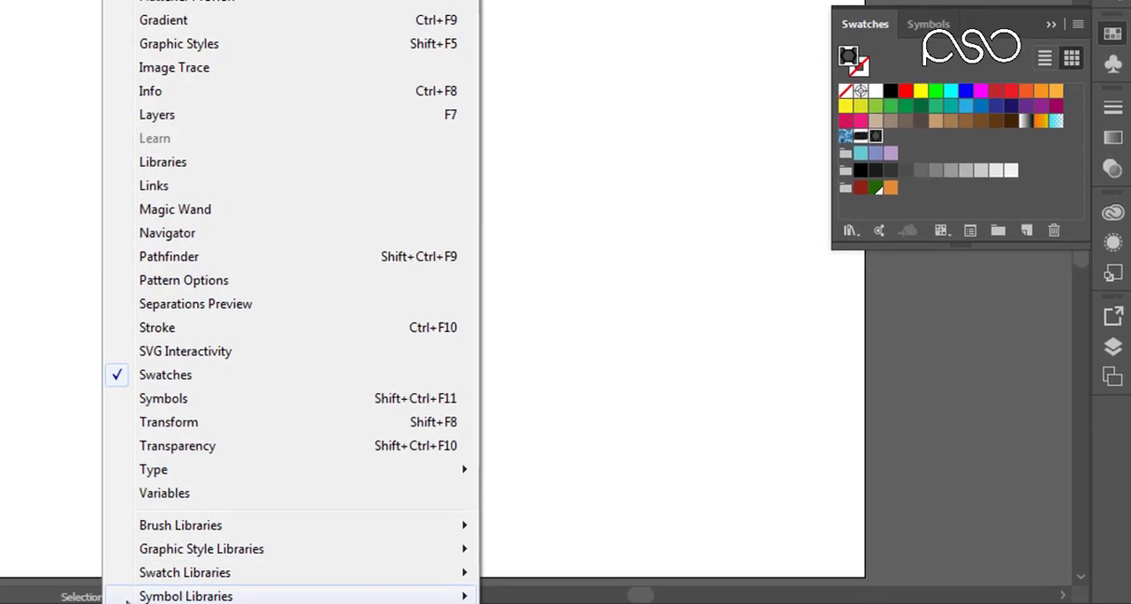
{"action": "scroll", "coordinate": [141, 587], "scroll_direction": "down", "scroll_amount": 2}
{"action": "mouse_move", "coordinate": [160, 531]}
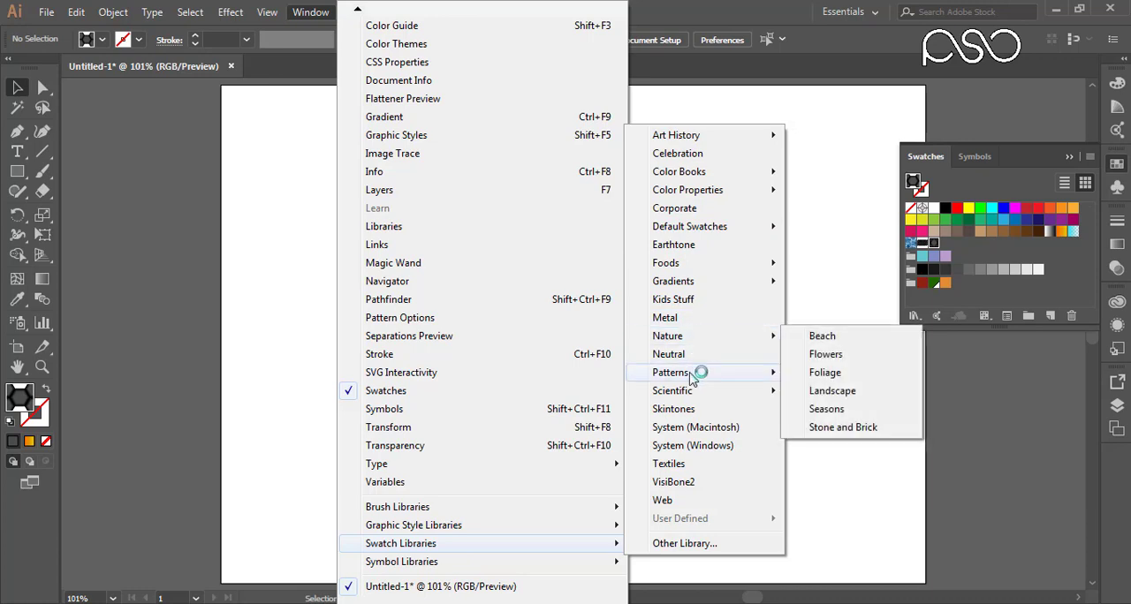
{"action": "mouse_move", "coordinate": [693, 376]}
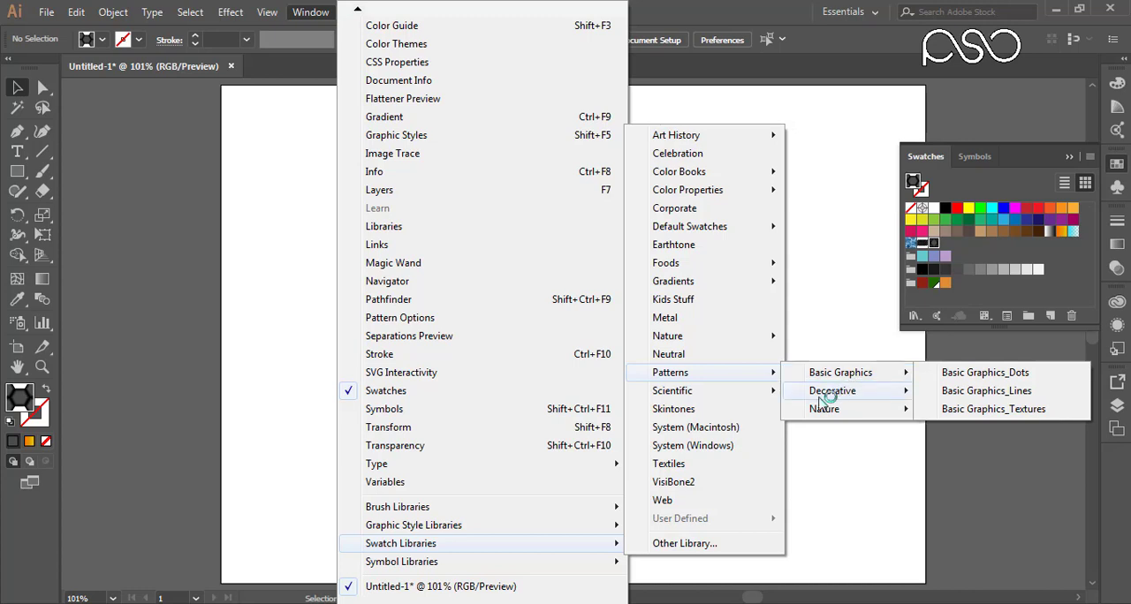
{"action": "mouse_move", "coordinate": [833, 419]}
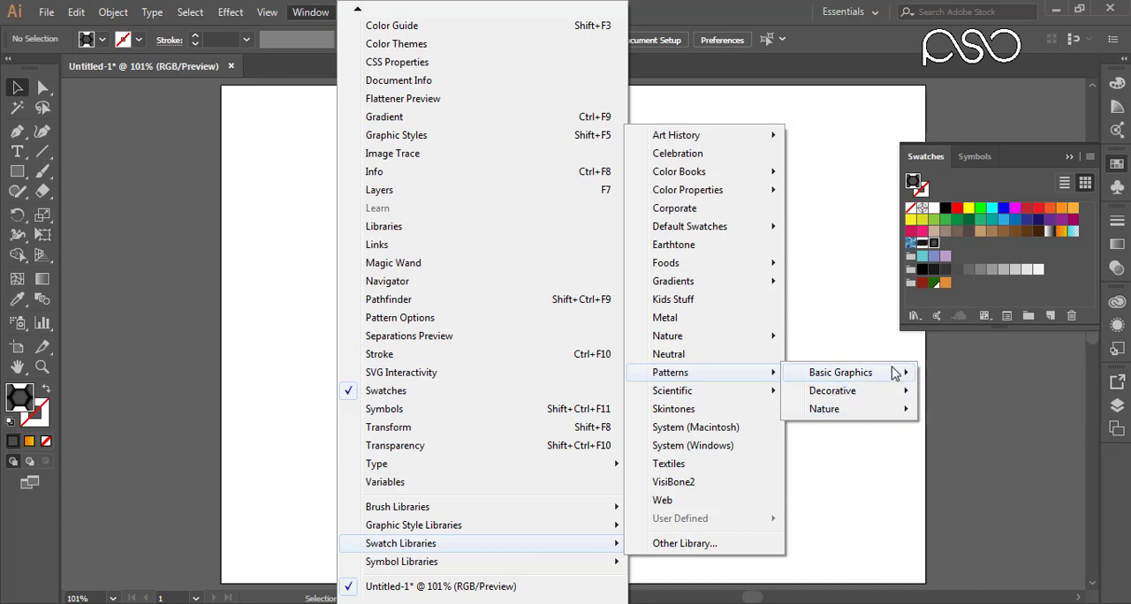
{"action": "mouse_move", "coordinate": [886, 378]}
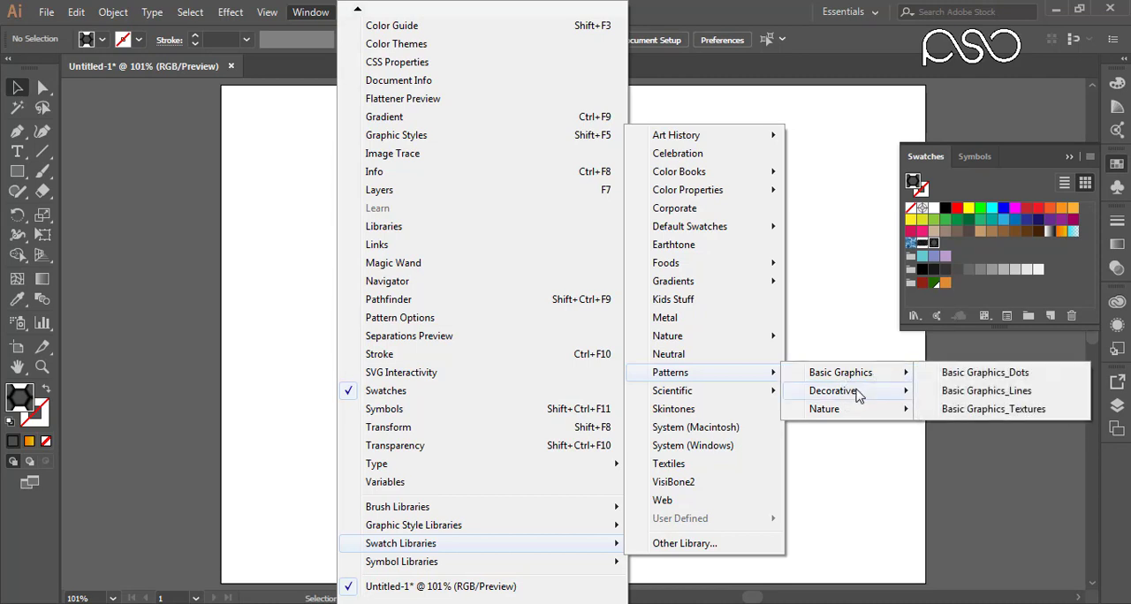
{"action": "mouse_move", "coordinate": [830, 399]}
{"action": "left_click", "coordinate": [958, 391]}
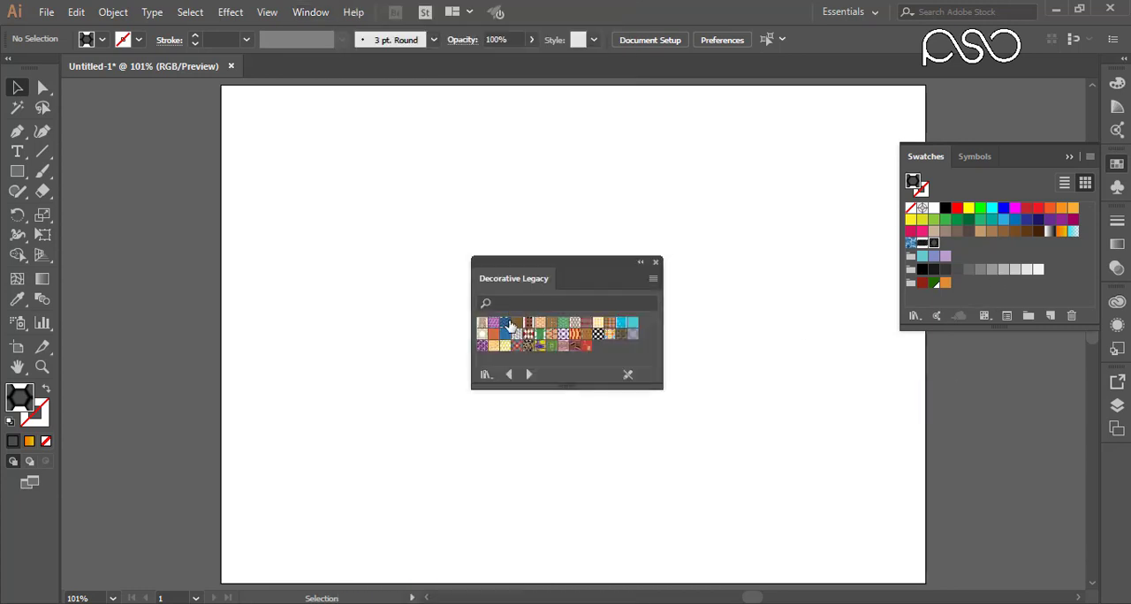
{"action": "left_click_drag", "start_coordinate": [593, 263], "coordinate": [826, 121]}
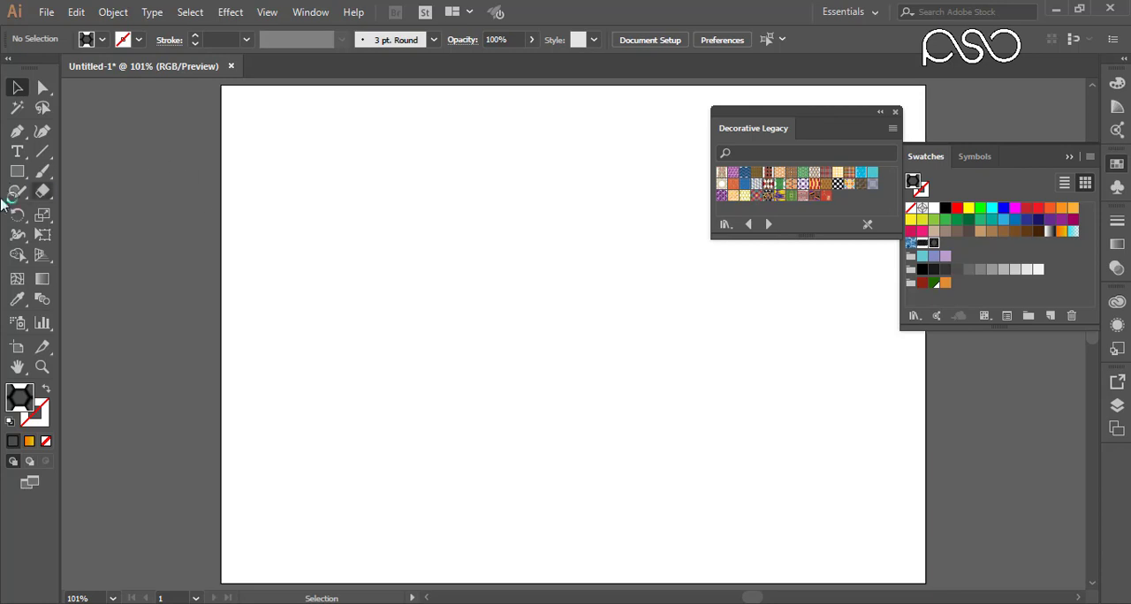
Step: Draw a large rectangle across the middle of the artboard and fill it with the first Decorative Legacy pattern
{"action": "left_click", "coordinate": [16, 171]}
{"action": "left_click_drag", "start_coordinate": [282, 203], "coordinate": [870, 497]}
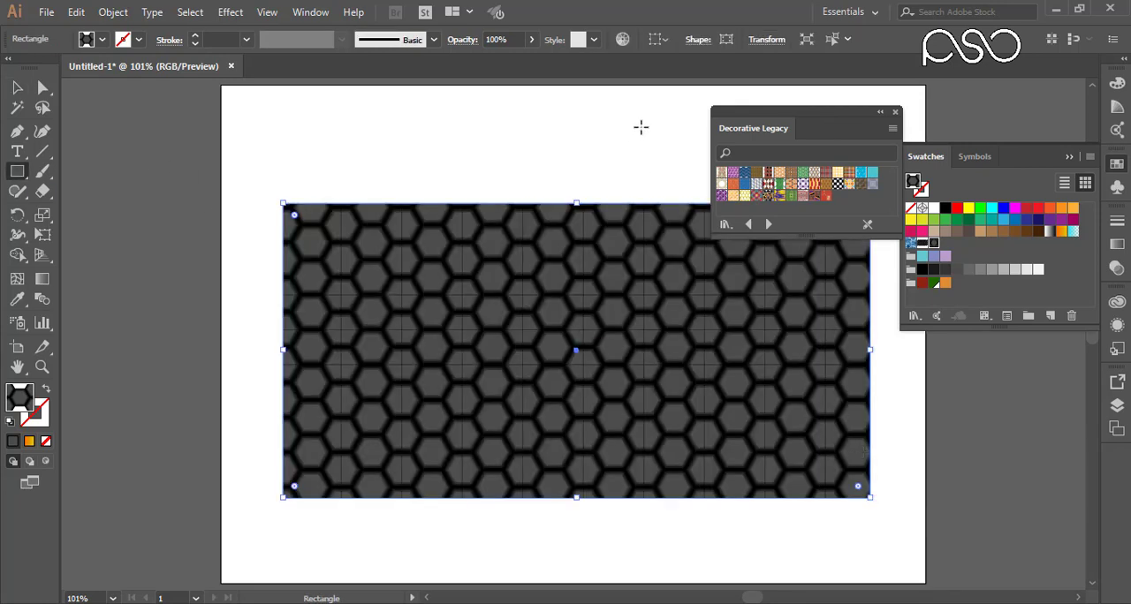
{"action": "left_click", "coordinate": [721, 174]}
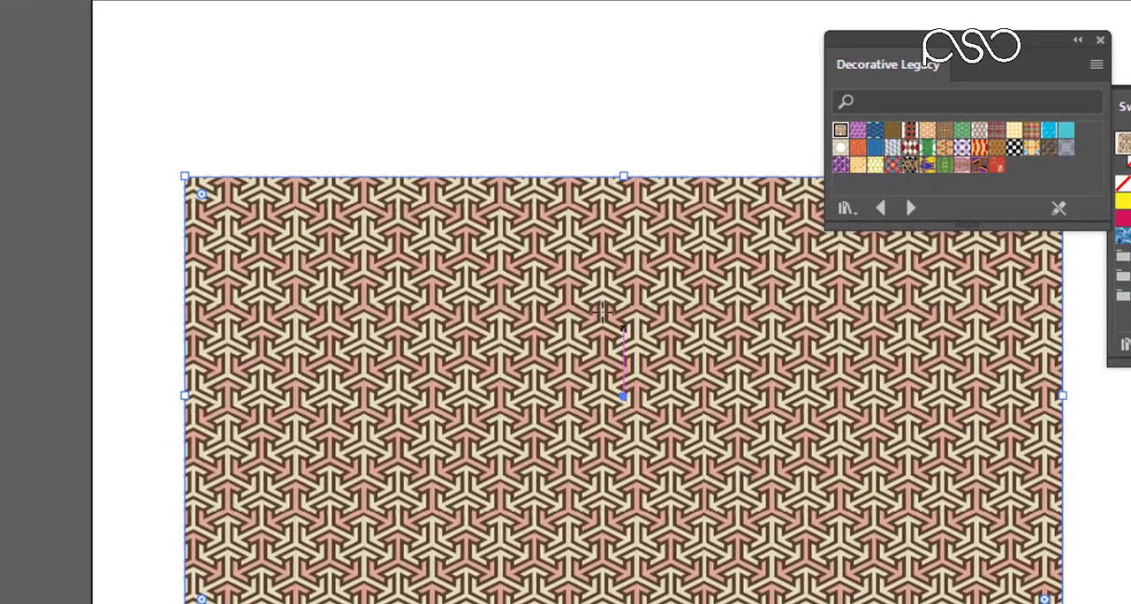
Step: Try other Decorative Legacy patterns on the rectangle, including the red plaid, turquoise waves, green lattice, orange circles and purple stars
{"action": "left_click", "coordinate": [961, 130]}
{"action": "left_click", "coordinate": [1026, 127]}
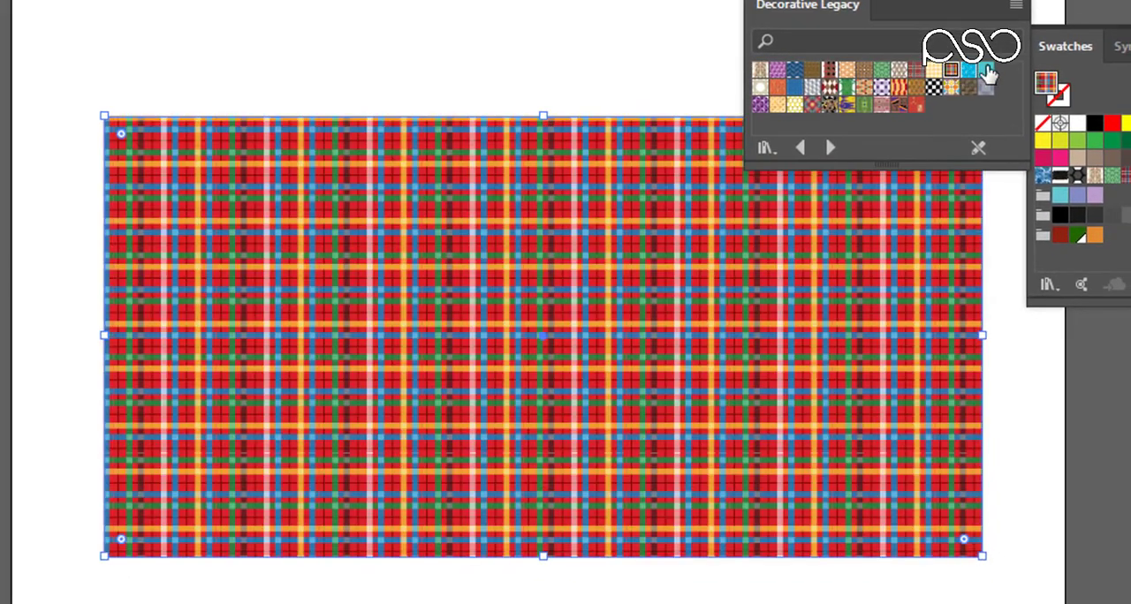
{"action": "left_click", "coordinate": [986, 71]}
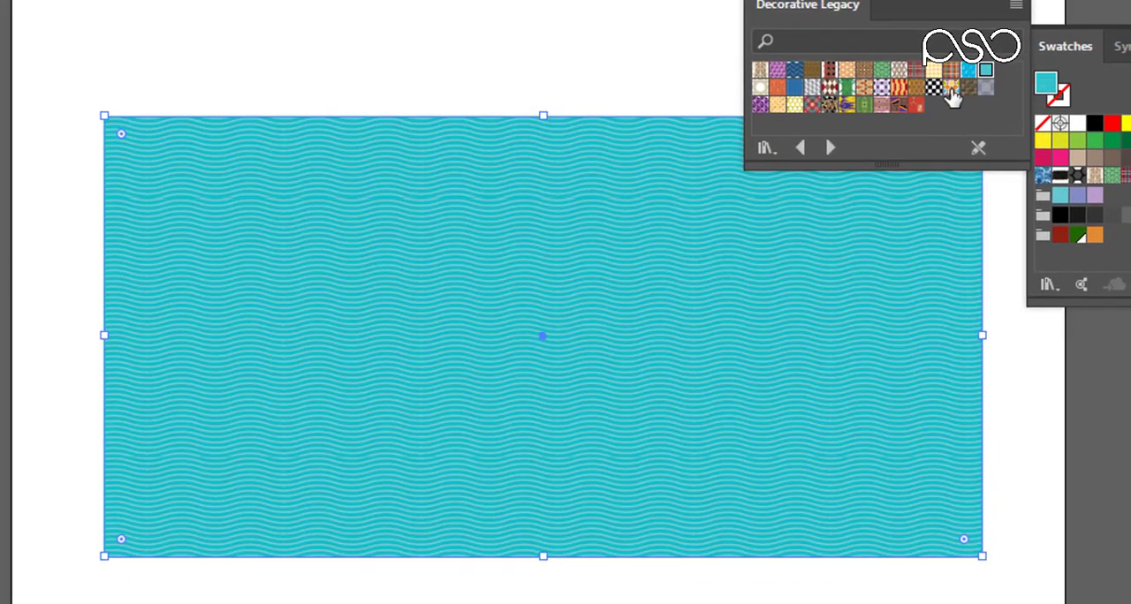
{"action": "left_click", "coordinate": [885, 105]}
{"action": "left_click", "coordinate": [864, 105]}
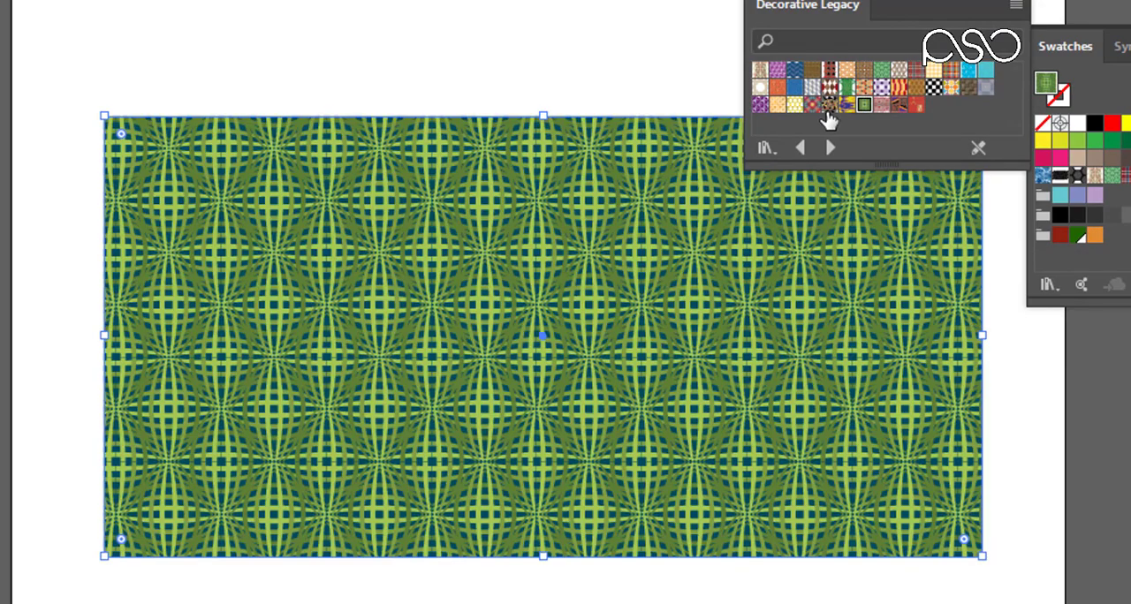
{"action": "left_click", "coordinate": [829, 106]}
{"action": "left_click", "coordinate": [778, 105]}
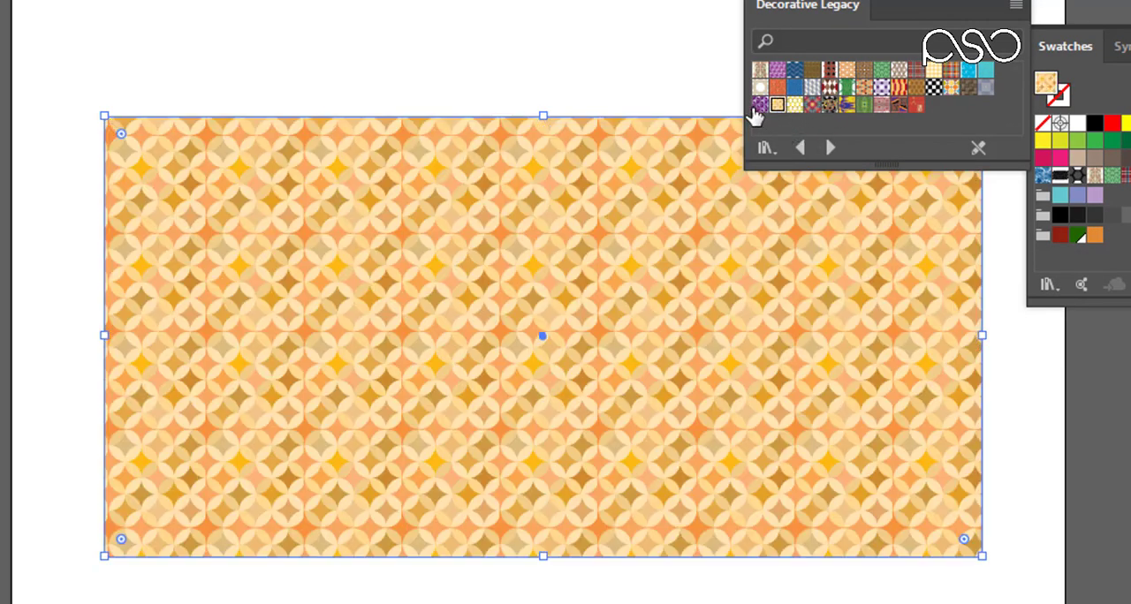
{"action": "left_click", "coordinate": [759, 104]}
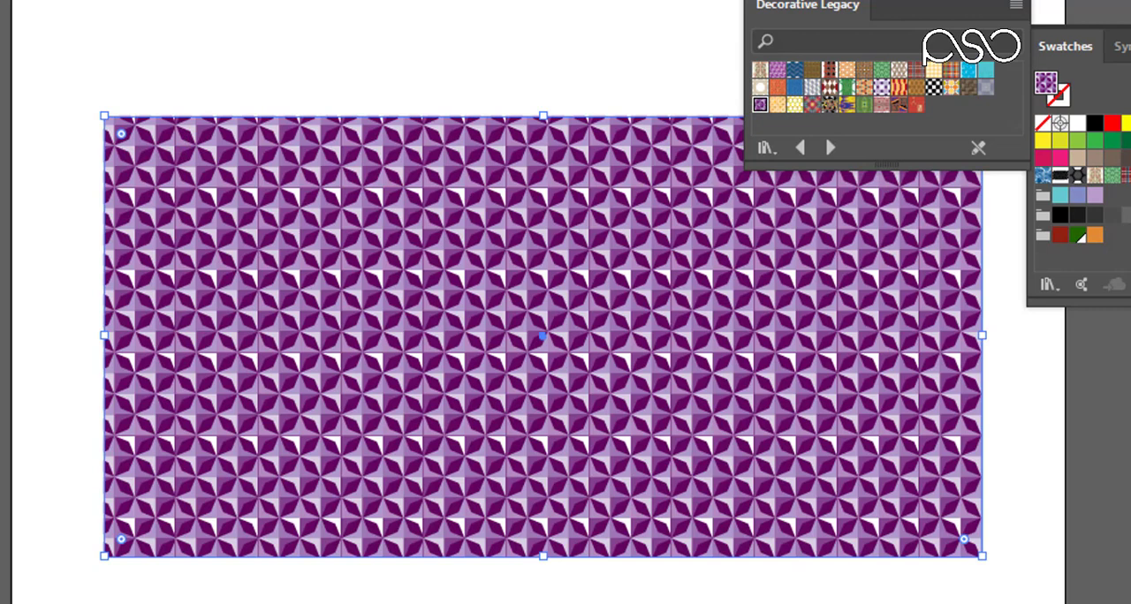
Step: Switch to the Vonster Patterns library and try several patterns on the rectangle, including the purple swirls and the multicoloured bursts
{"action": "left_click", "coordinate": [829, 148]}
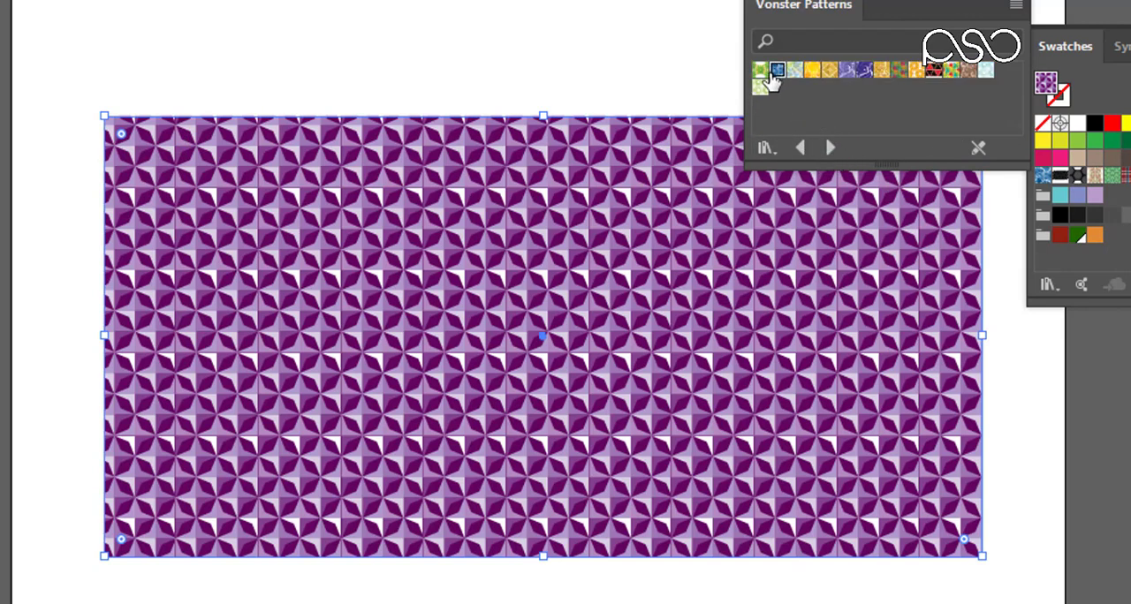
{"action": "left_click", "coordinate": [777, 70]}
{"action": "left_click", "coordinate": [812, 71]}
{"action": "left_click", "coordinate": [863, 70]}
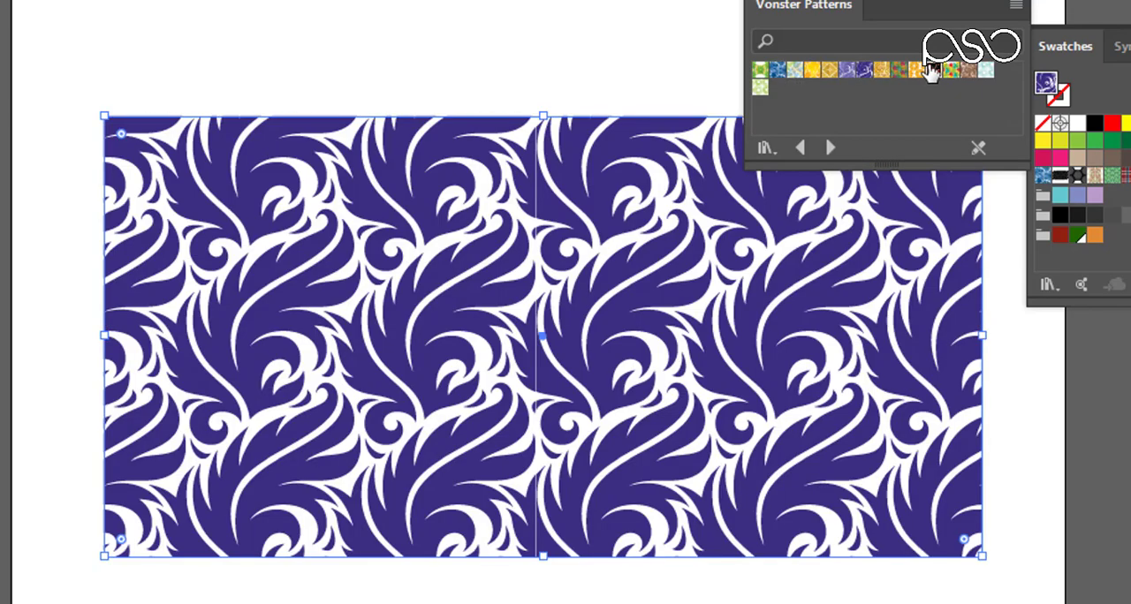
{"action": "left_click", "coordinate": [933, 71]}
{"action": "left_click", "coordinate": [951, 71]}
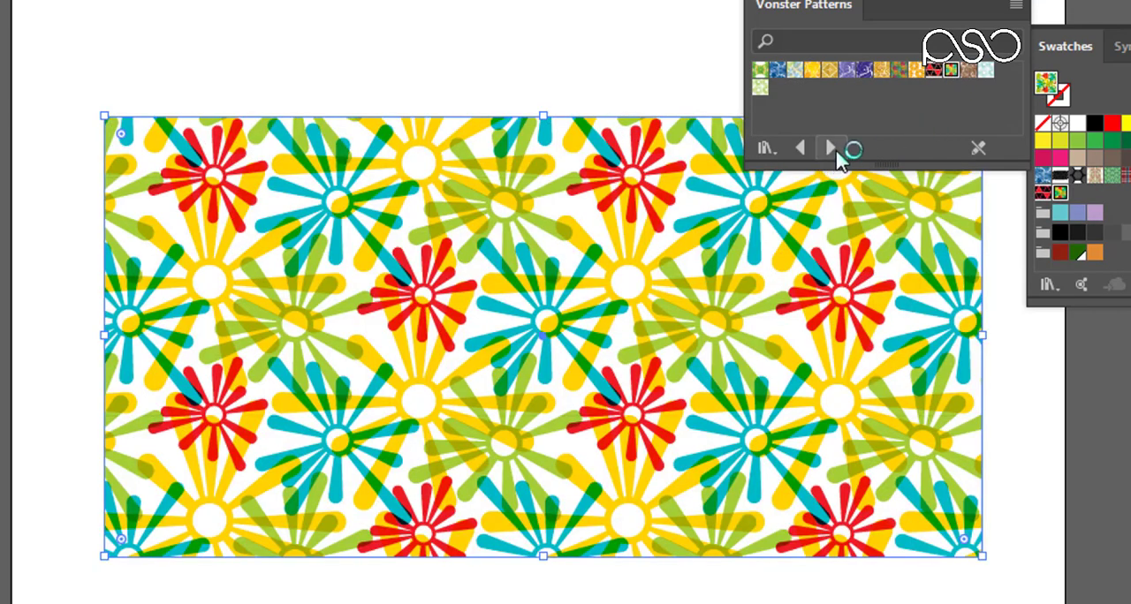
Step: Switch to the Nature_Animal Skins library, try the peacock and tiger patterns, and fill the rectangle with the zebra pattern
{"action": "left_click", "coordinate": [829, 148]}
{"action": "left_click", "coordinate": [841, 73]}
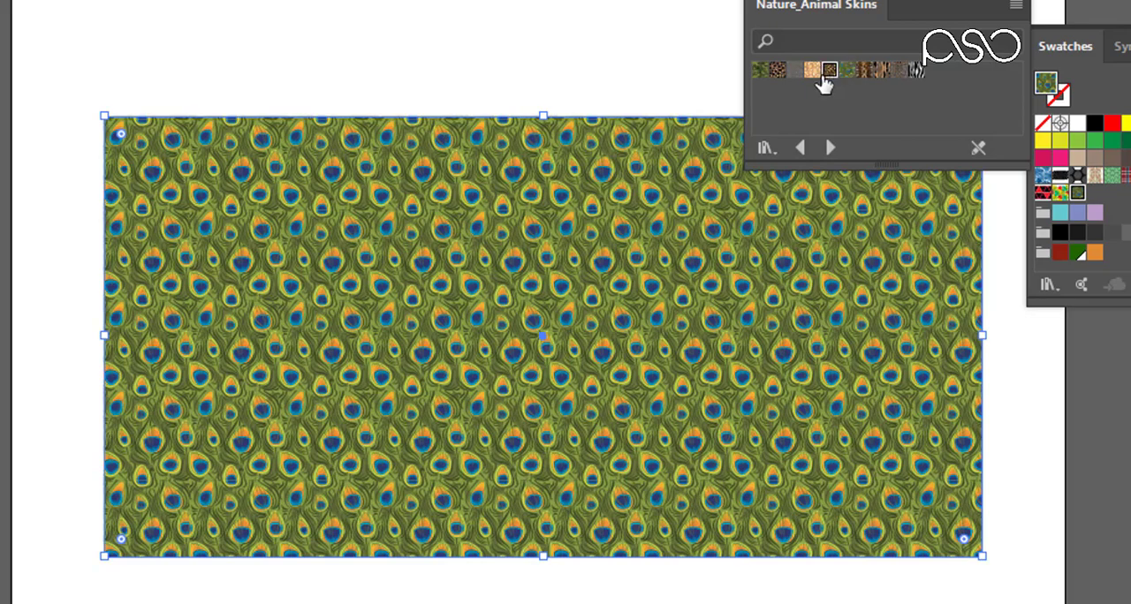
{"action": "left_click", "coordinate": [821, 72]}
{"action": "left_click", "coordinate": [881, 71]}
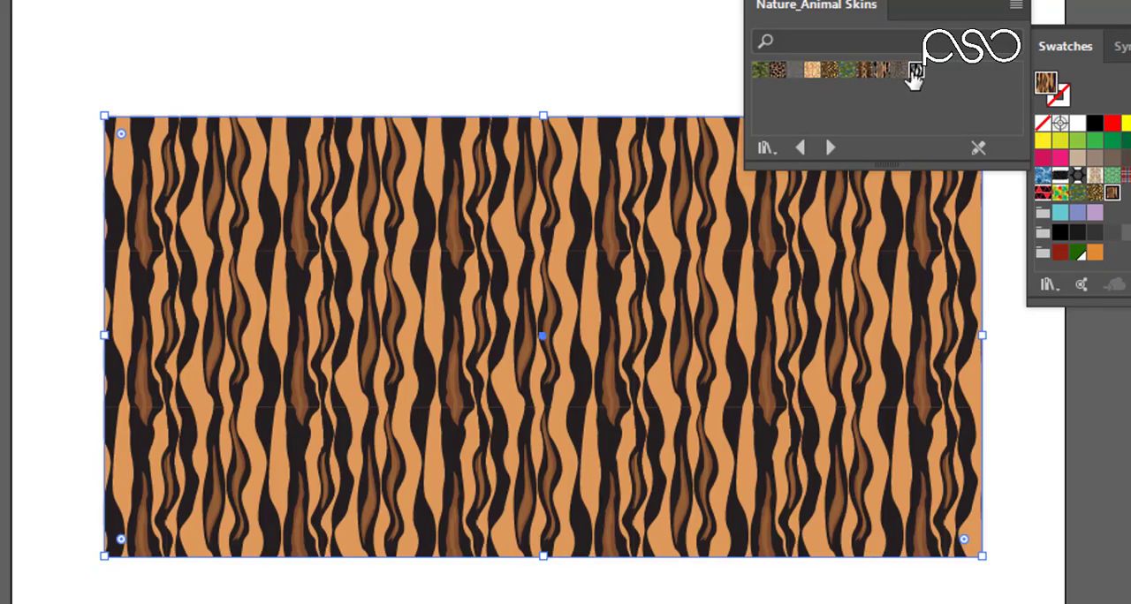
{"action": "left_click", "coordinate": [914, 73]}
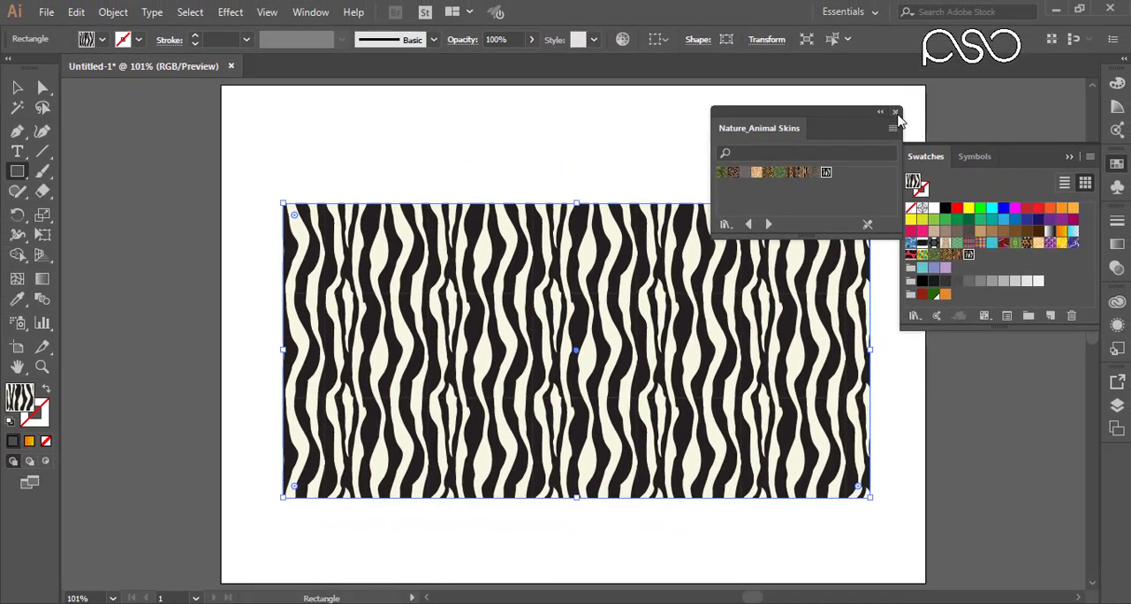
Step: Close the pattern library, collapse the Swatches panel and switch to the Selection tool
{"action": "left_click", "coordinate": [949, 55]}
{"action": "left_click", "coordinate": [1069, 156]}
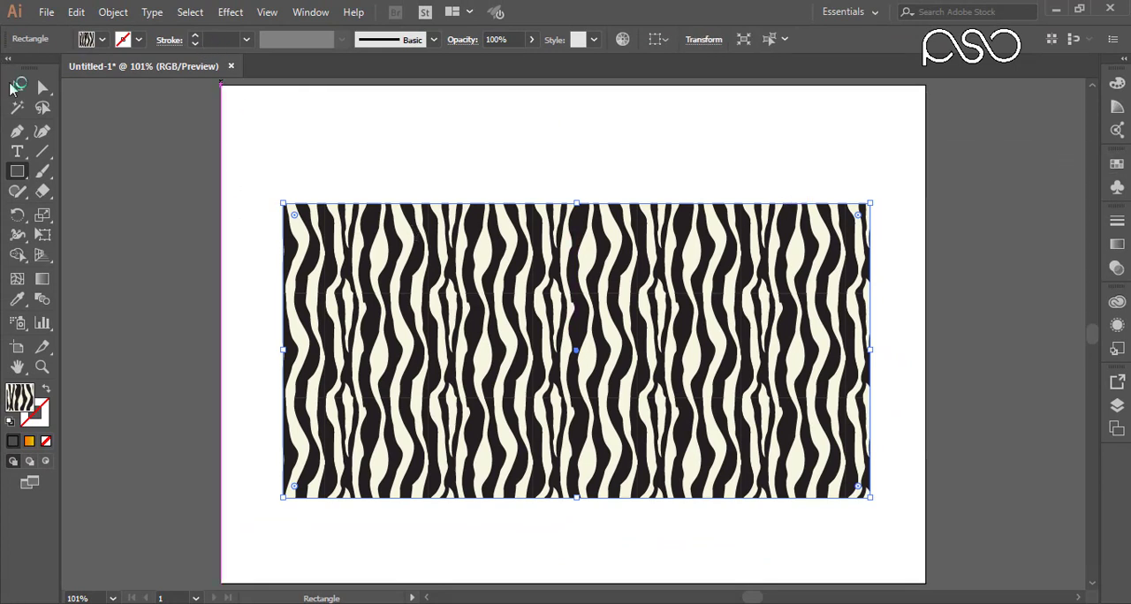
{"action": "left_click", "coordinate": [17, 87]}
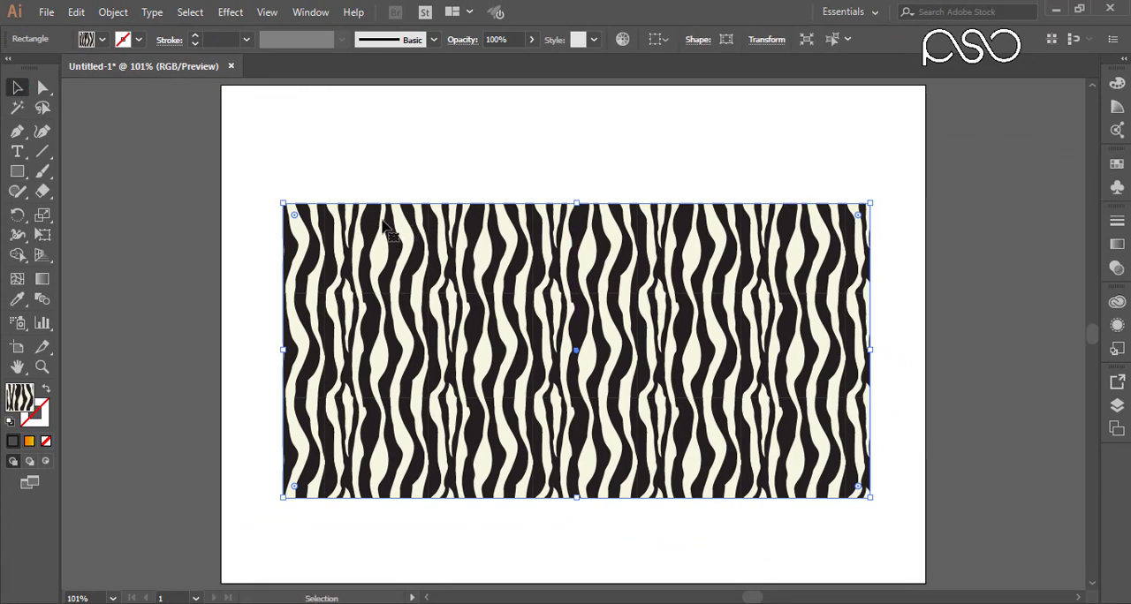